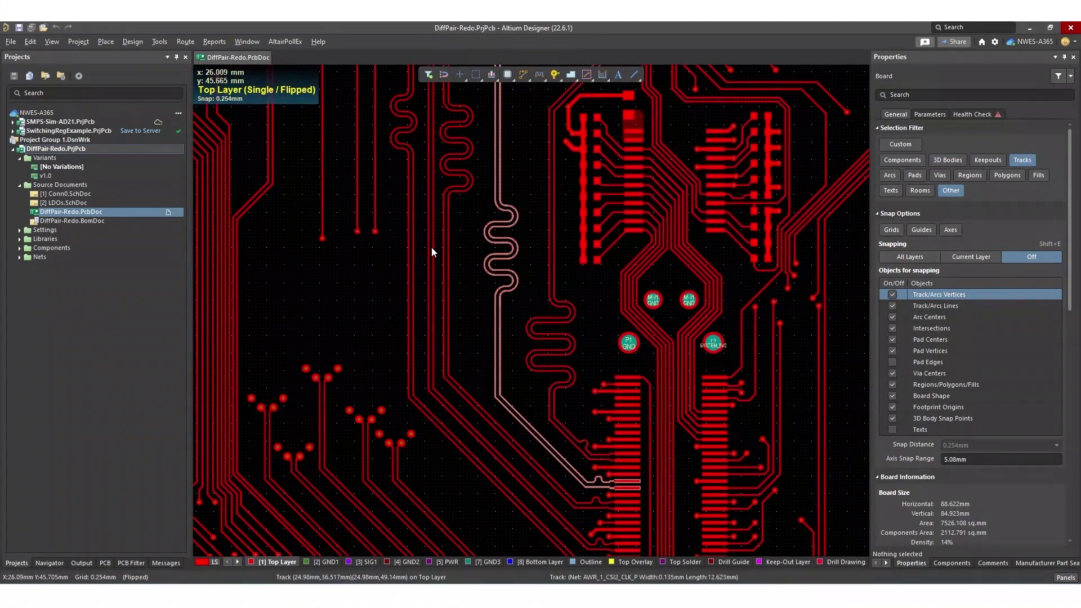
Examine the length-tuned differential pairs on the Top Layer and SIG1, including where they enter the connector pads
right_click_drag(444, 258, 554, 323)
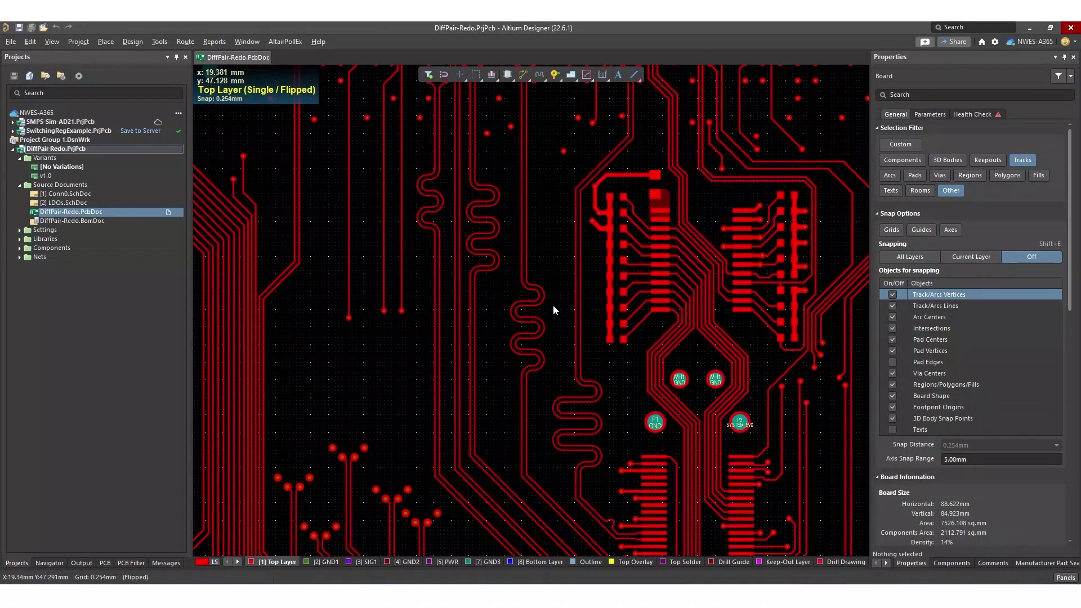
left_click(355, 561)
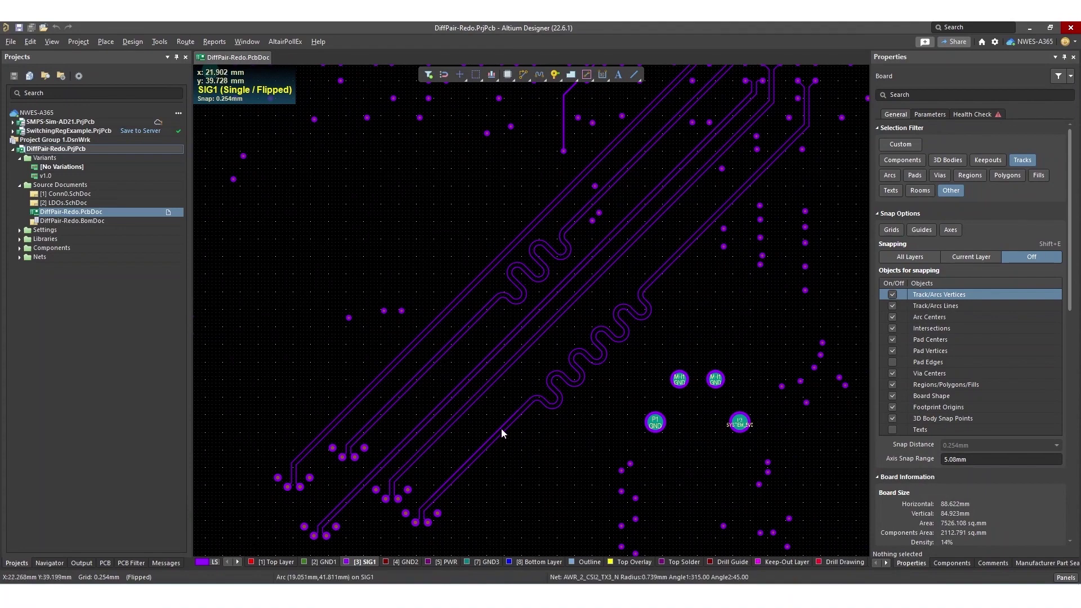
left_click(269, 561)
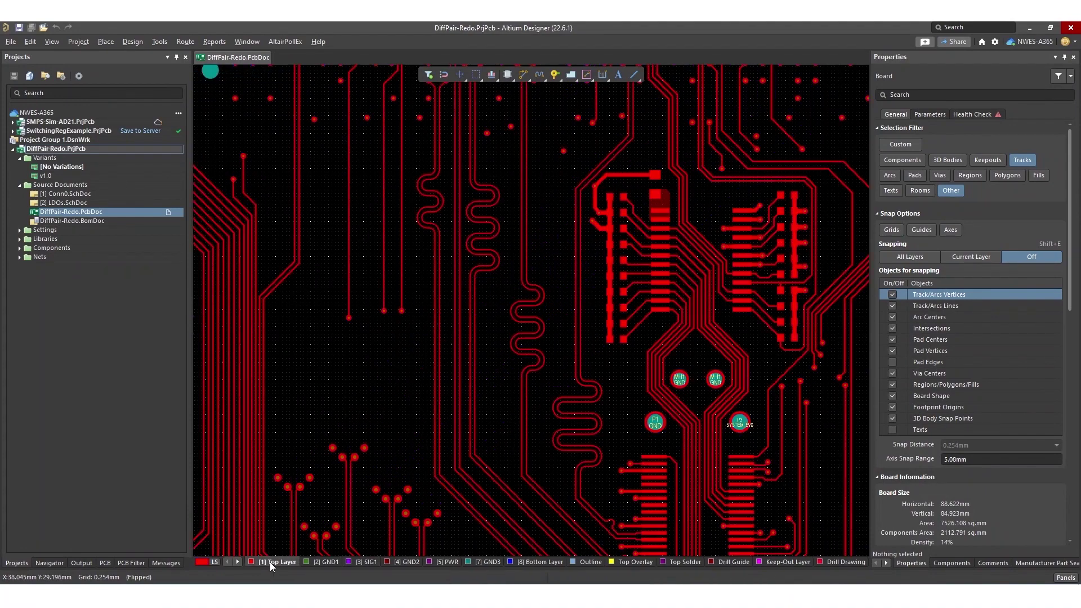
right_click_drag(596, 519, 552, 443)
scroll(552, 442, "up", 7, "ctrl")
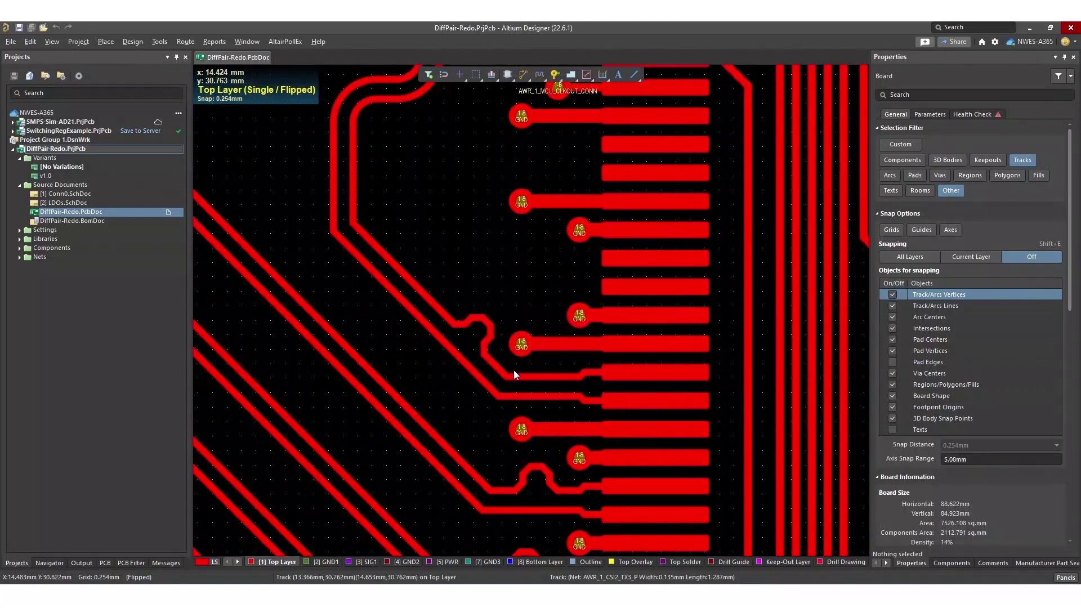
right_click_drag(630, 434, 647, 427)
scroll(648, 426, "down", 3, "ctrl")
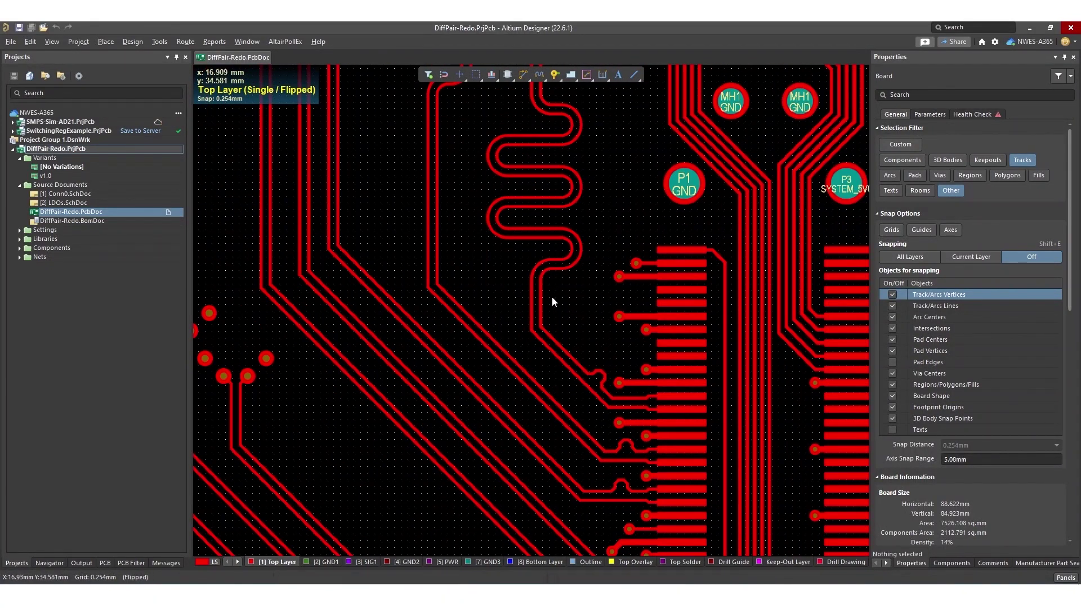
right_click_drag(576, 224, 572, 430)
scroll(572, 429, "down", 2, "ctrl")
right_click_drag(480, 162, 468, 316)
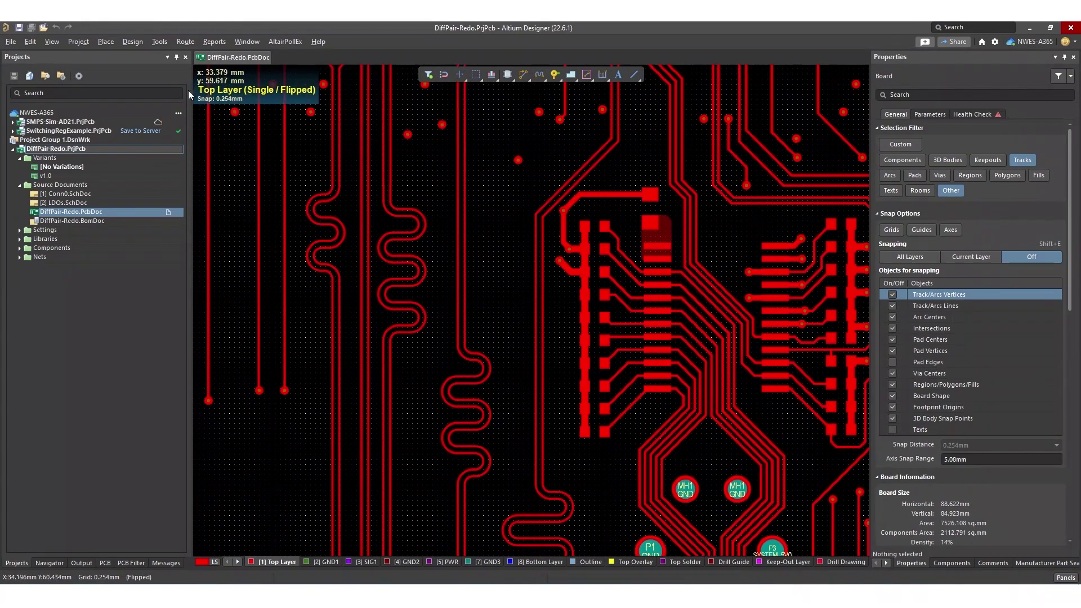
Open the Layer Stack Manager, switch the units to mil, and select the Dielectric 1 layer to review its properties
left_click(158, 41)
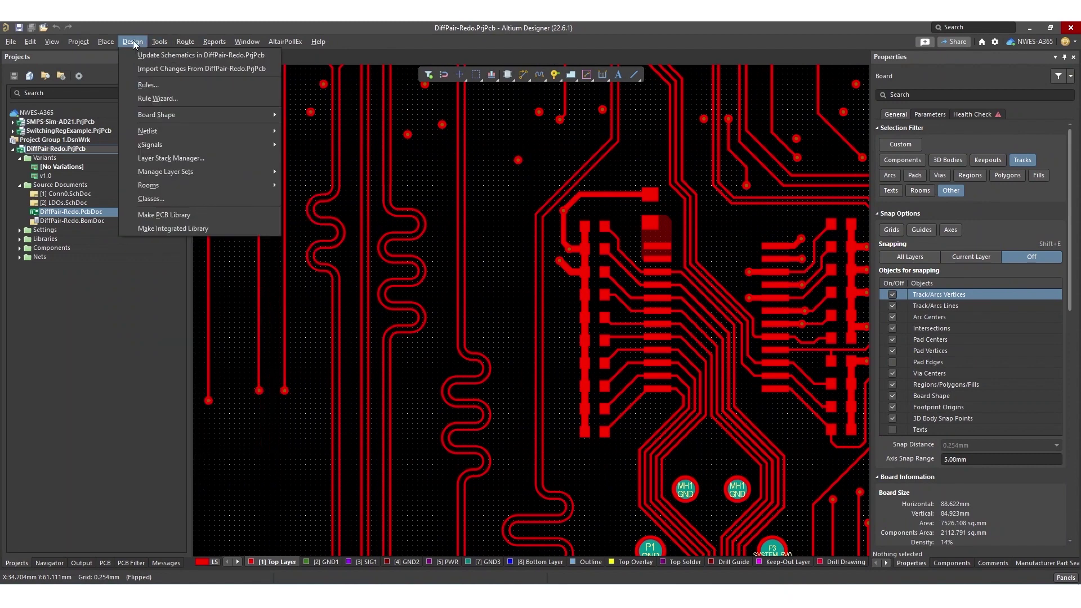
left_click(218, 157)
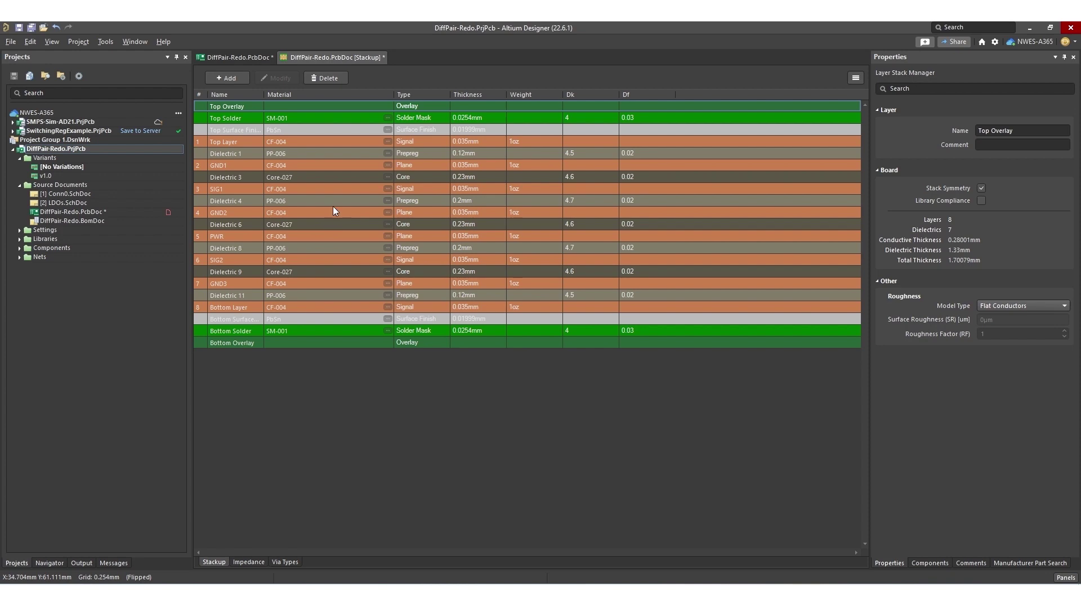
key("ctrl+Tab")
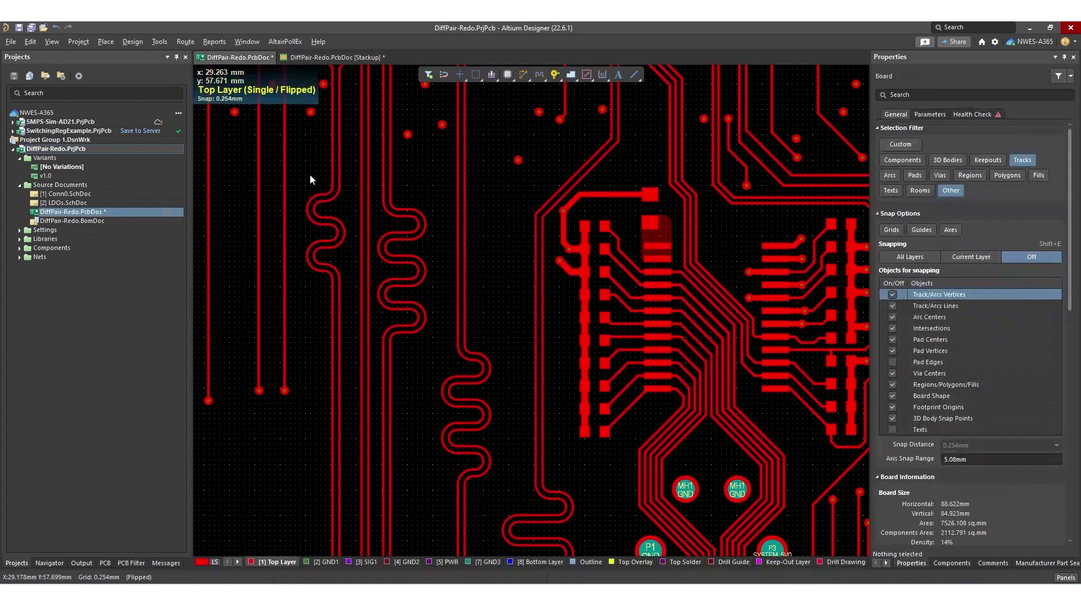
left_click(354, 61)
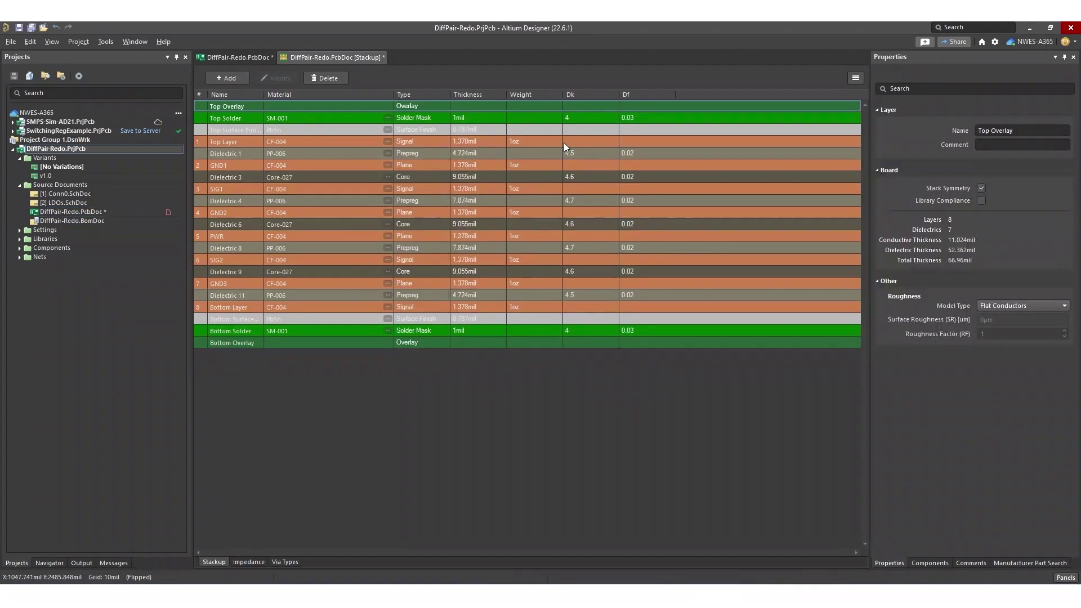
left_click(647, 155)
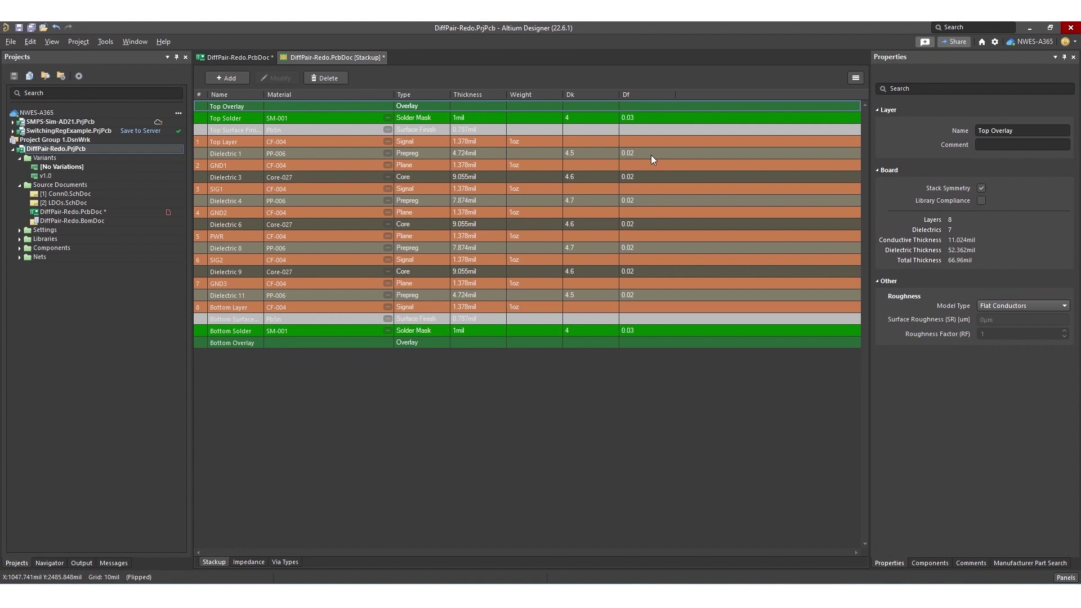
left_click(550, 153)
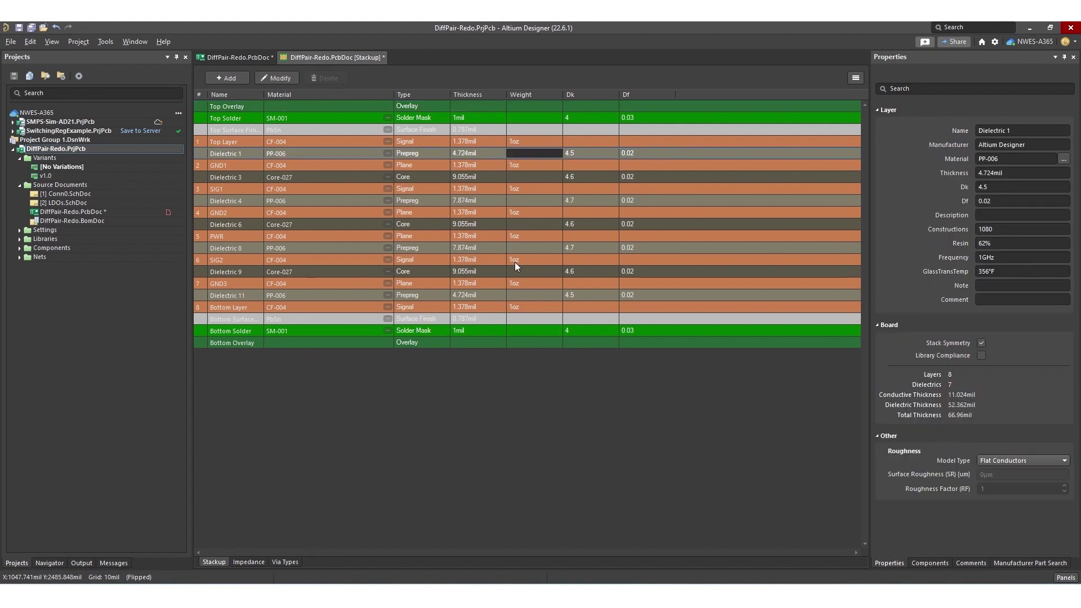
Review the stackup's S50 and D100 impedance profiles
left_click(248, 562)
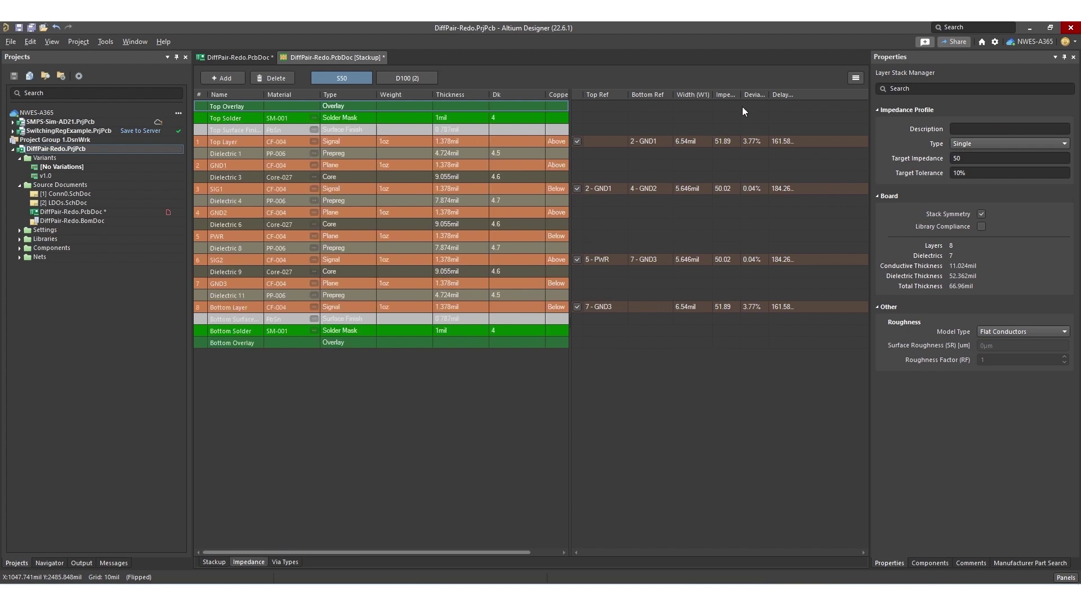
left_click(408, 78)
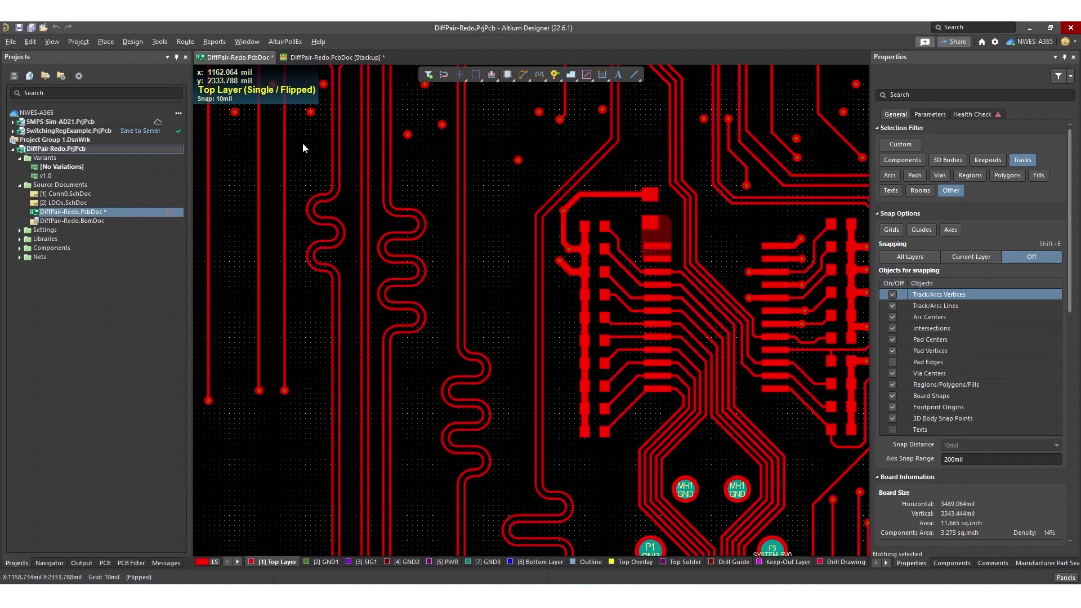
Set Dielectric 1 in the layer stack to a thickness of 6 mil and a Dk of 4.2
left_click(329, 57)
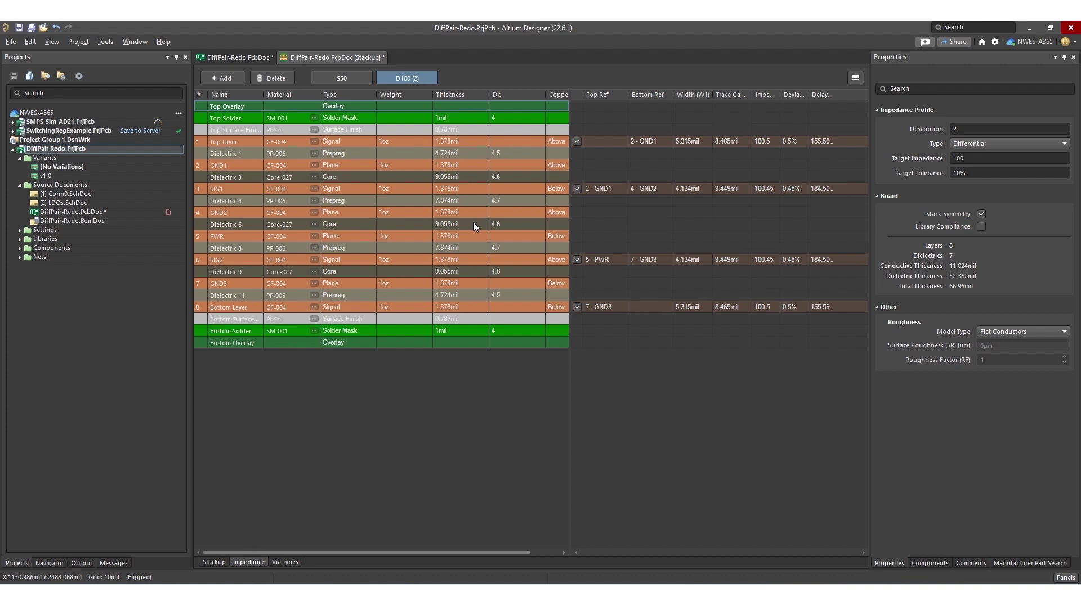
left_click(511, 153)
left_click(251, 156)
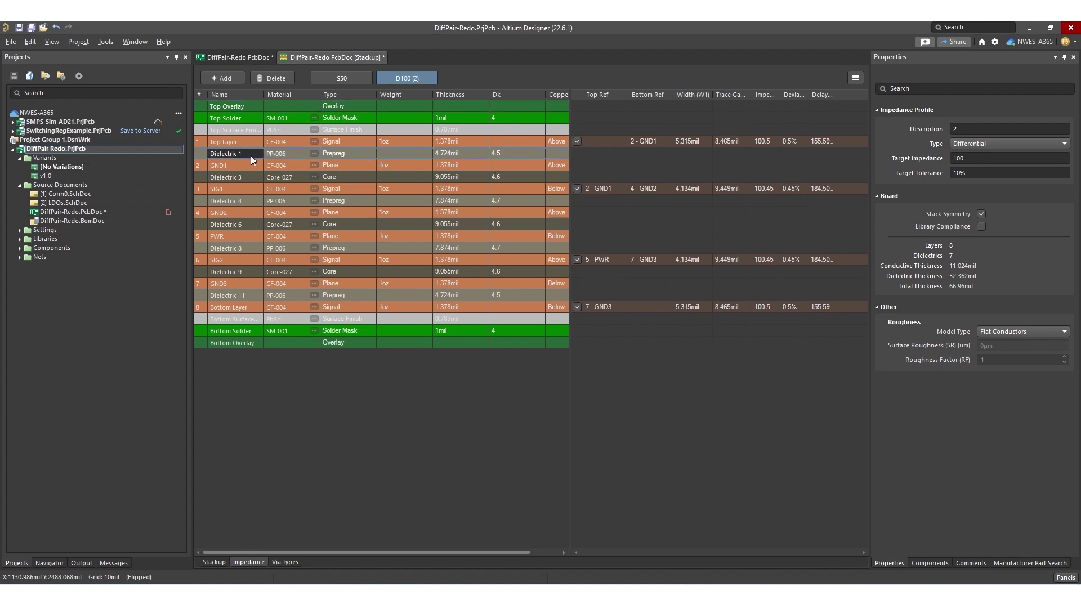
left_click(528, 154)
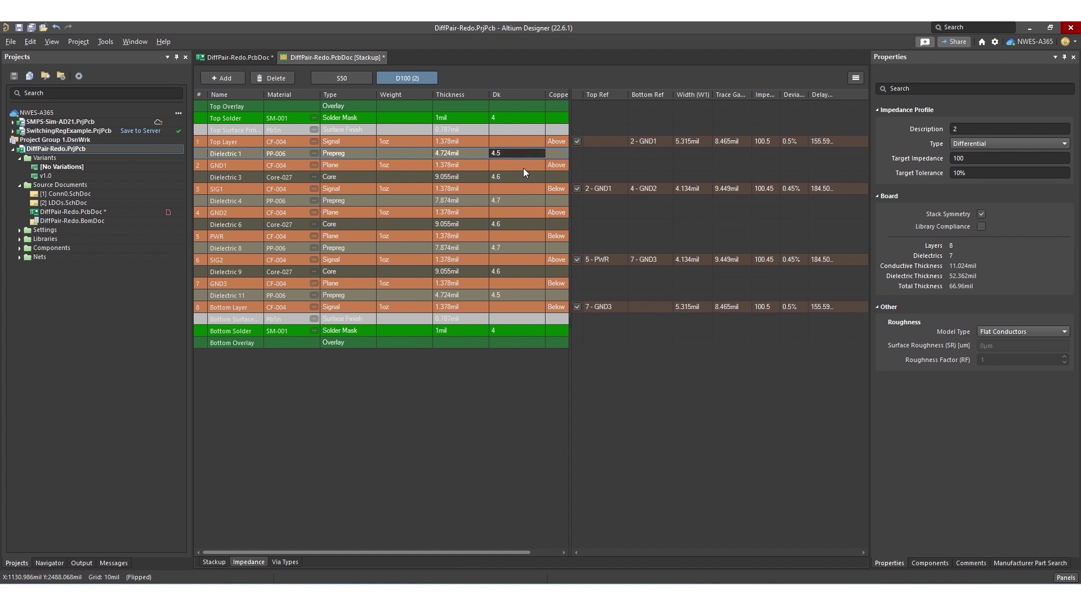
left_click(468, 153)
type("6")
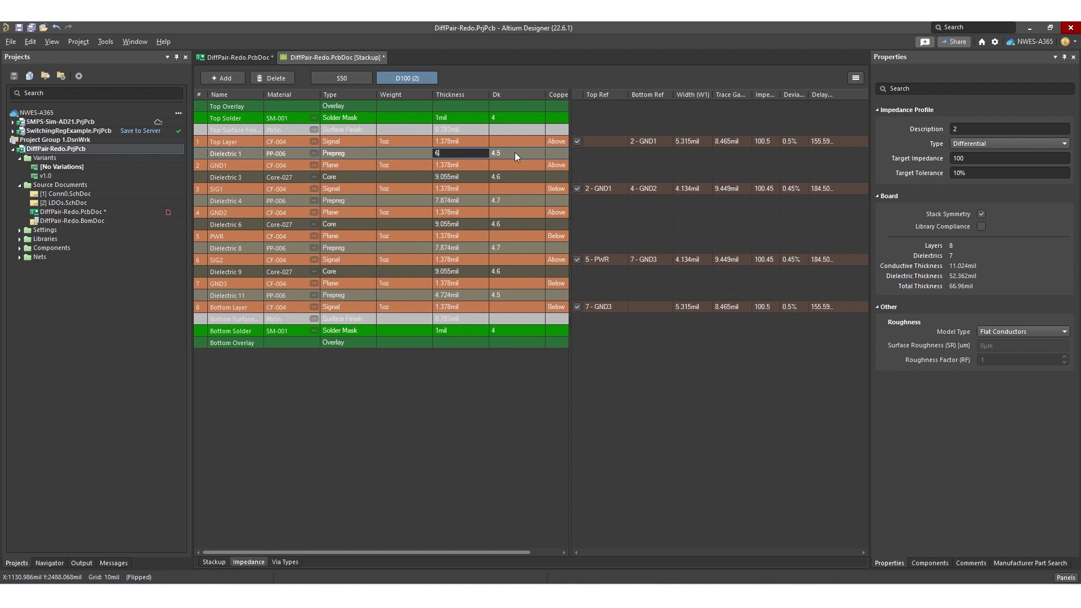
left_click(515, 153)
type("5.2")
key("Return")
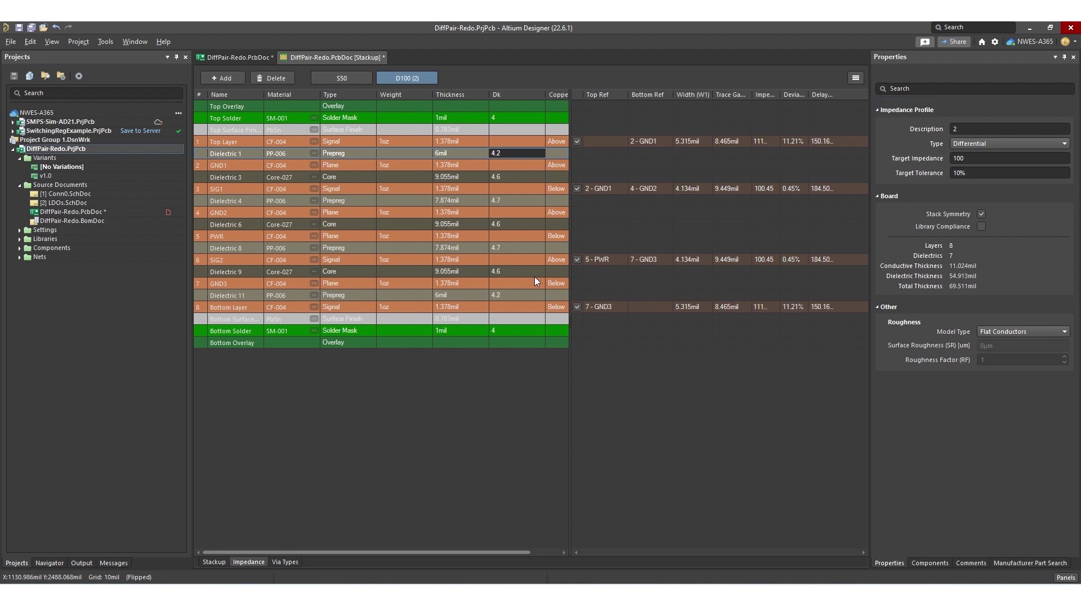
left_click(522, 295)
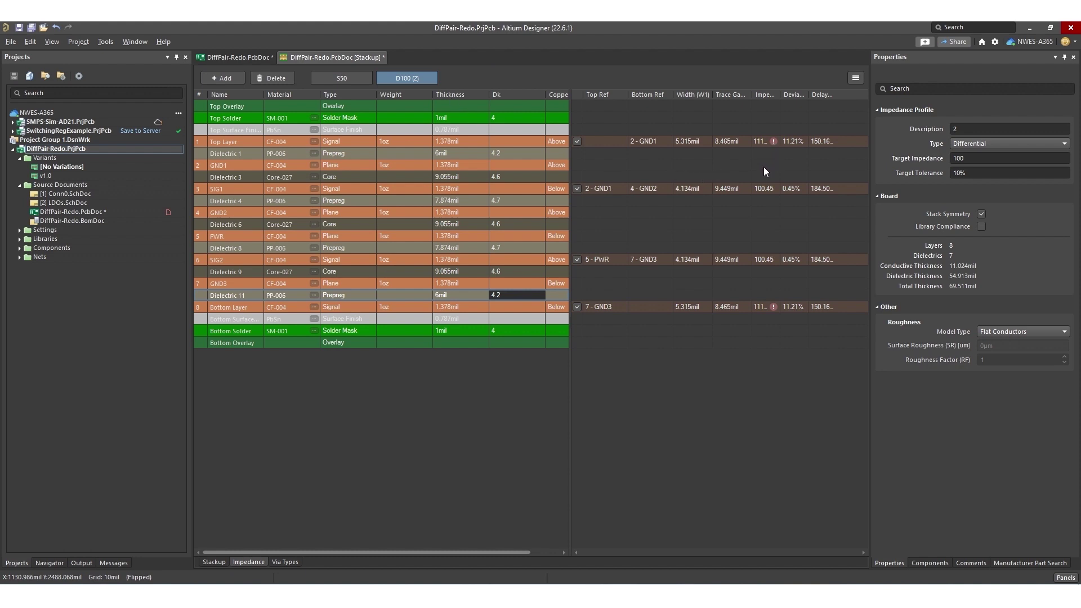
Try a Dk of 4.5 for Dielectric 1 and undo the change
left_click(459, 157)
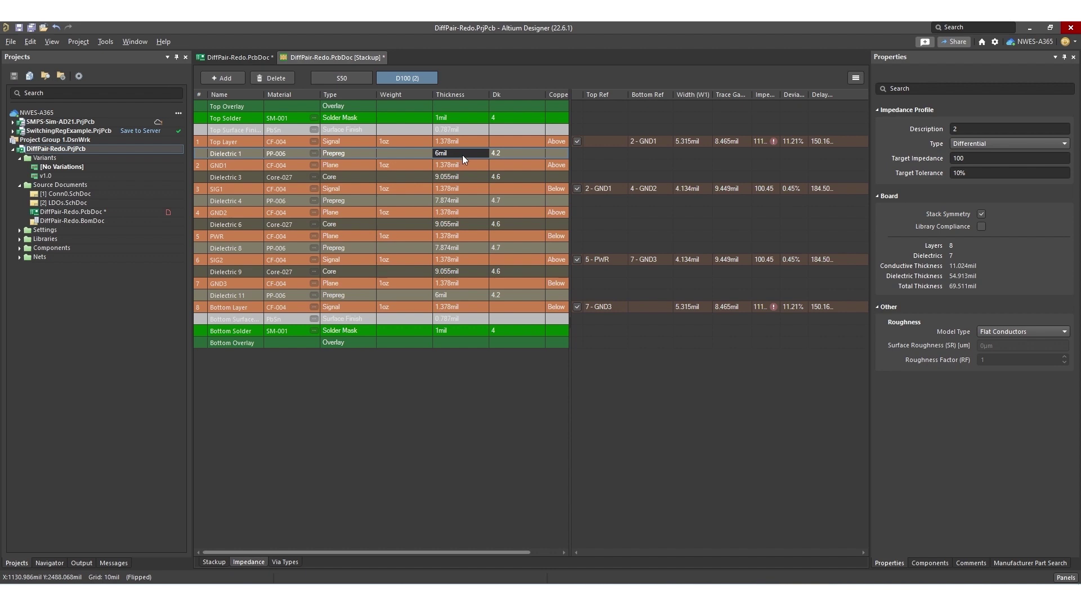
left_click(532, 153)
type("4.5")
key("Return")
key("ctrl+z")
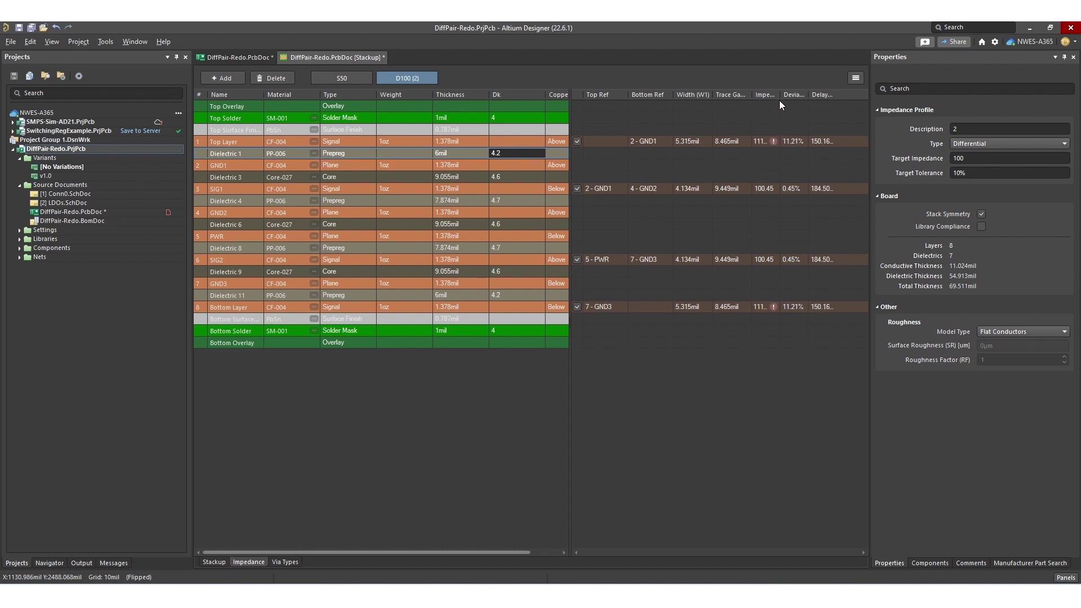
Examine the Top Layer transmission line and target impedance in the D100 profile, comparing them with the routed pairs on the board
left_click(599, 142)
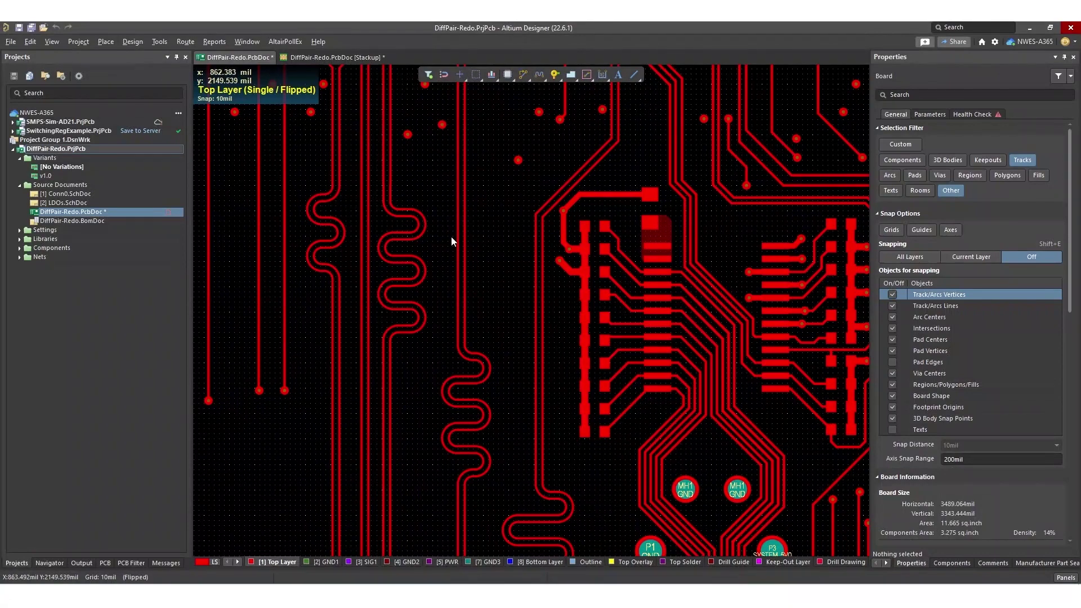
scroll(454, 238, "up", 5, "ctrl")
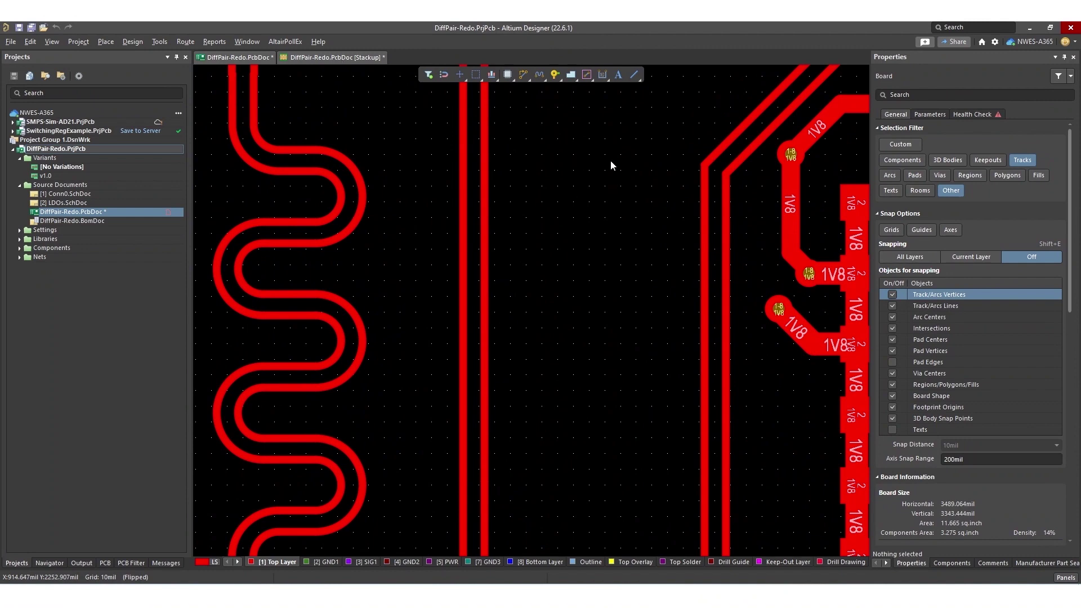
key("ctrl+Tab")
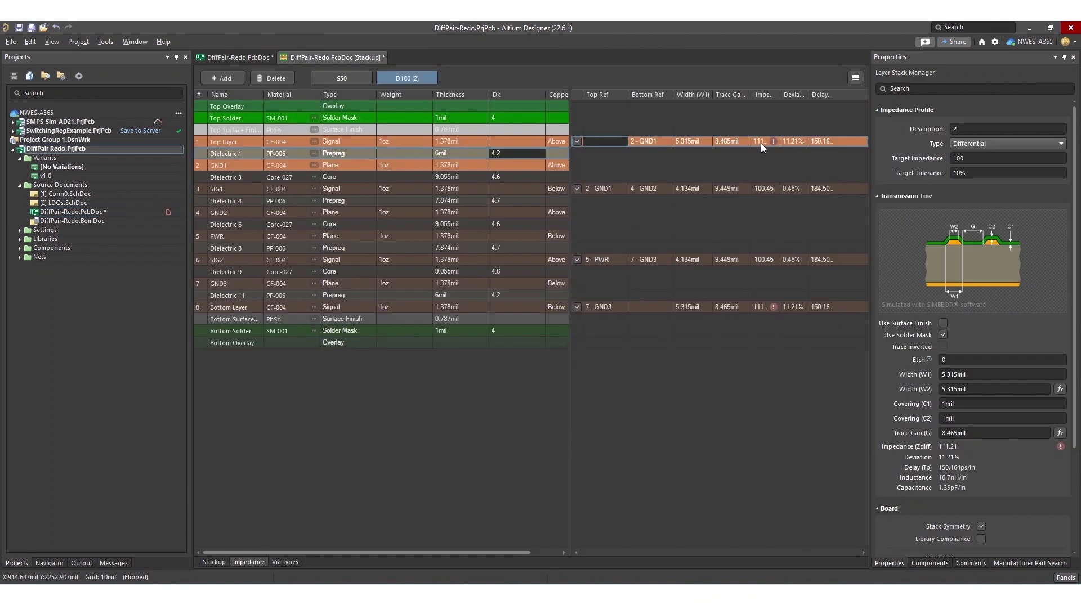
left_click(976, 159)
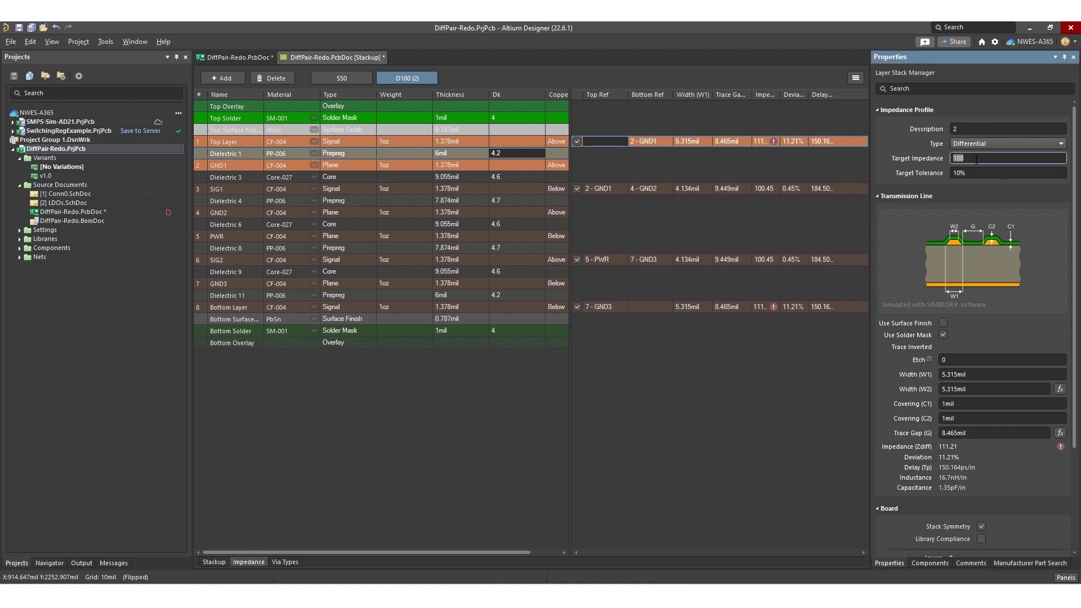
left_click(976, 160)
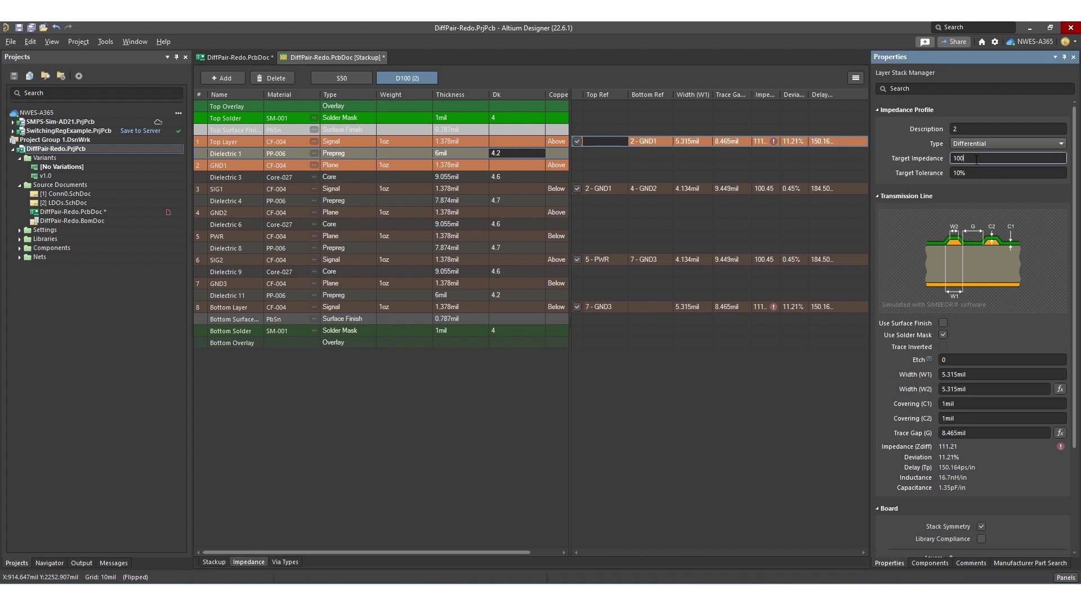
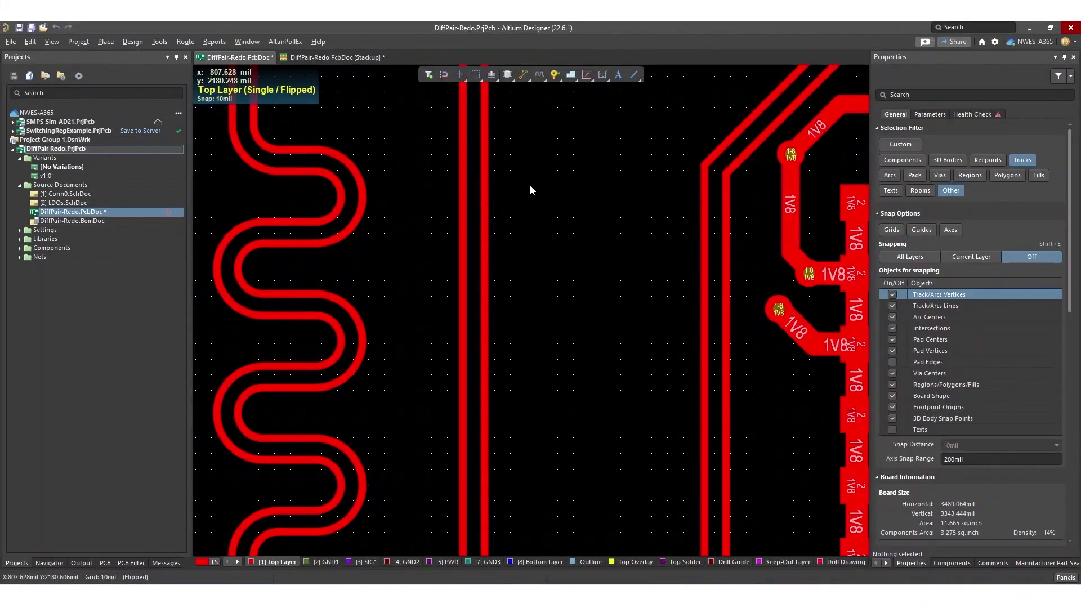
Set the width of both straight tracks in the middle Top Layer differential pair to 6.315 mil and return to the stackup's impedance profile
scroll(490, 220, "up", 4, "ctrl")
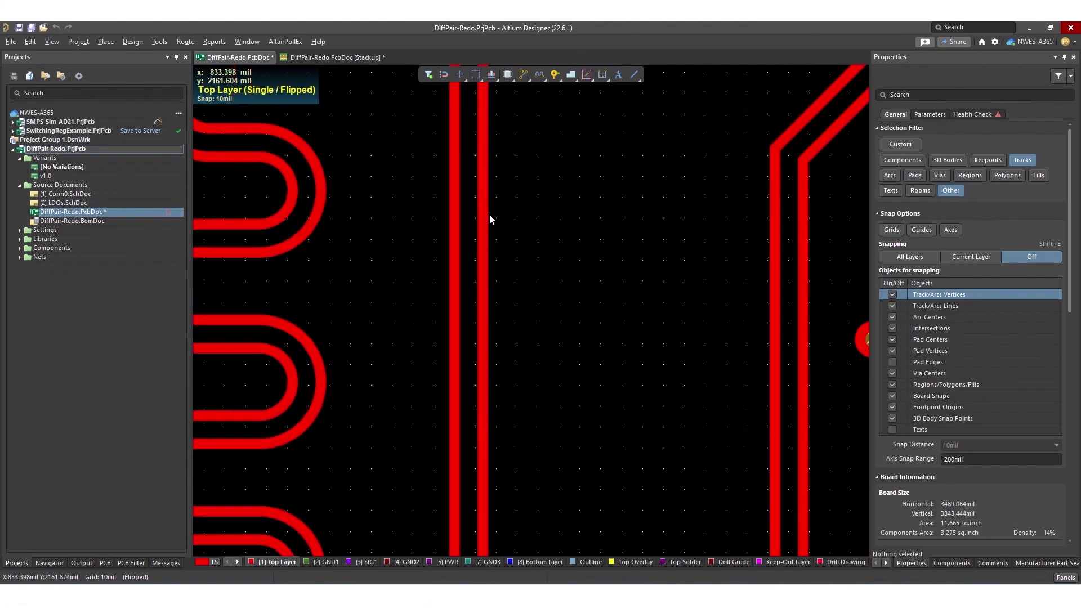
left_click_drag(523, 203, 369, 325)
left_click(369, 325)
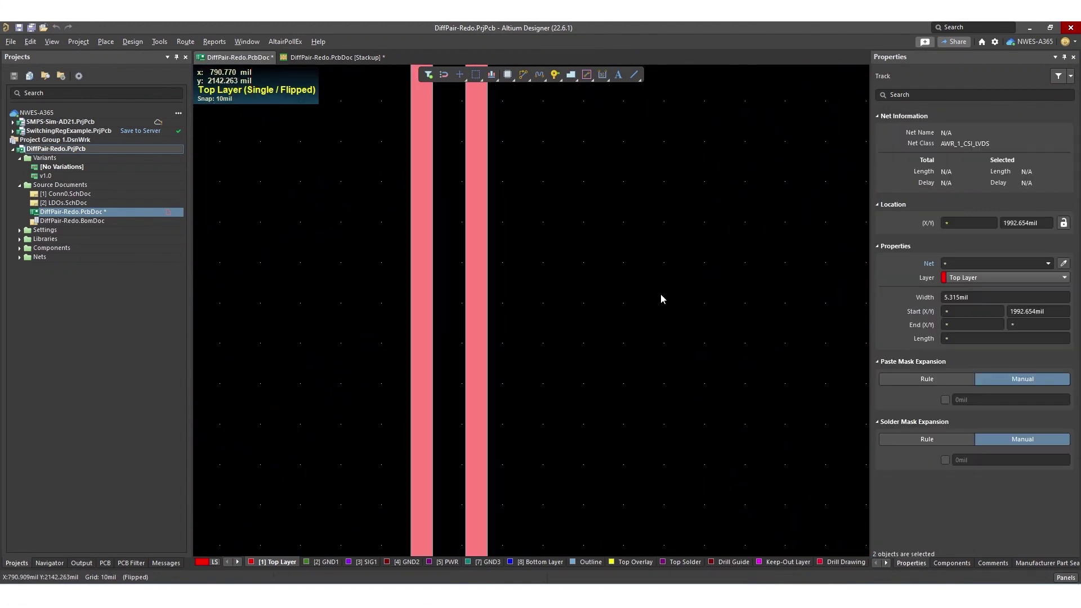
left_click(954, 297)
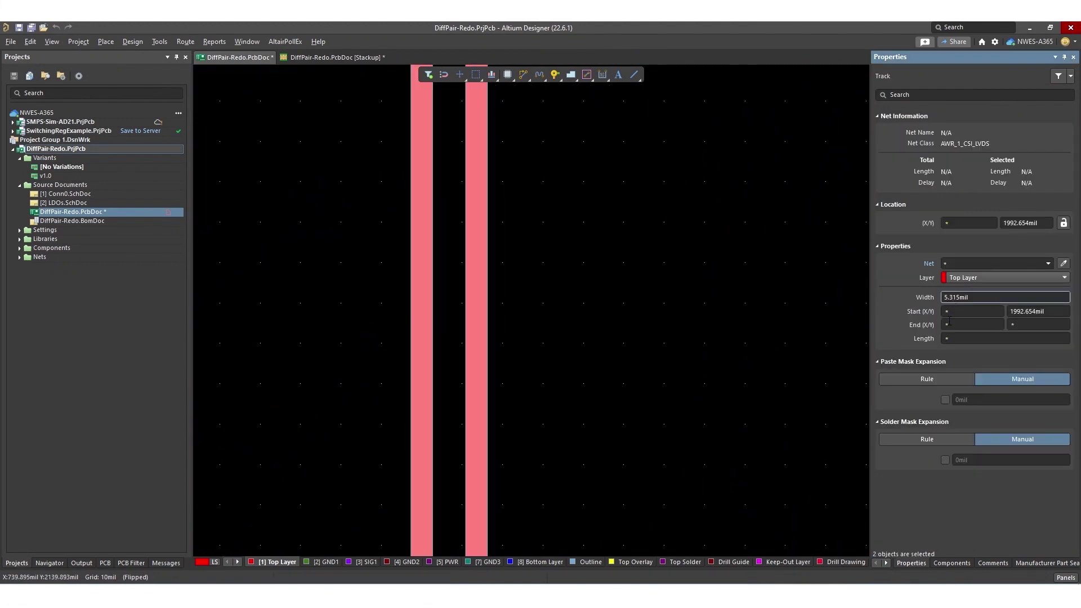
key("BackSpace")
type("6")
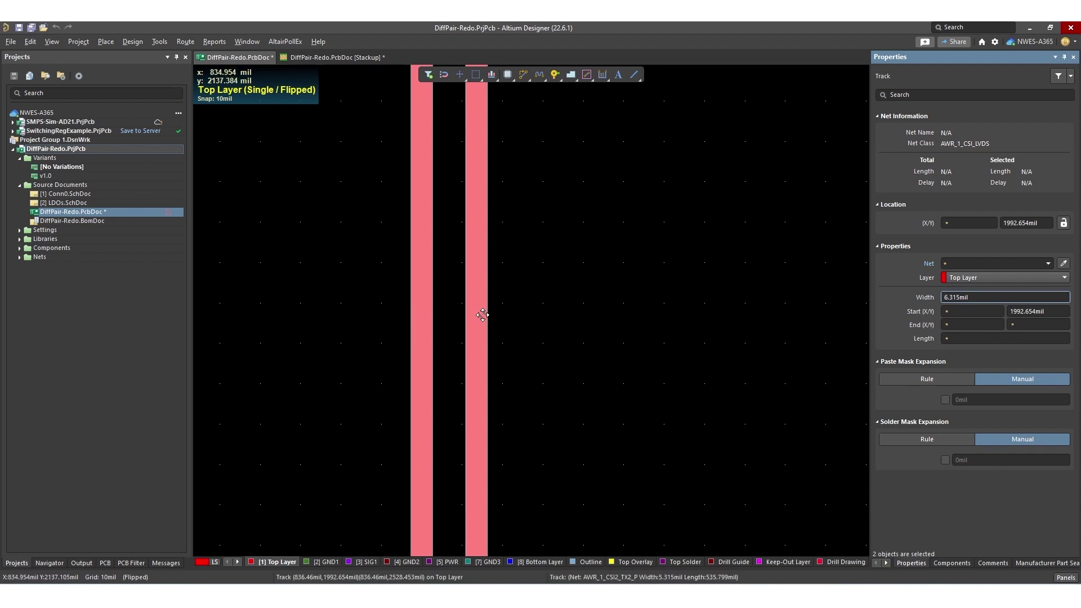
key("Return")
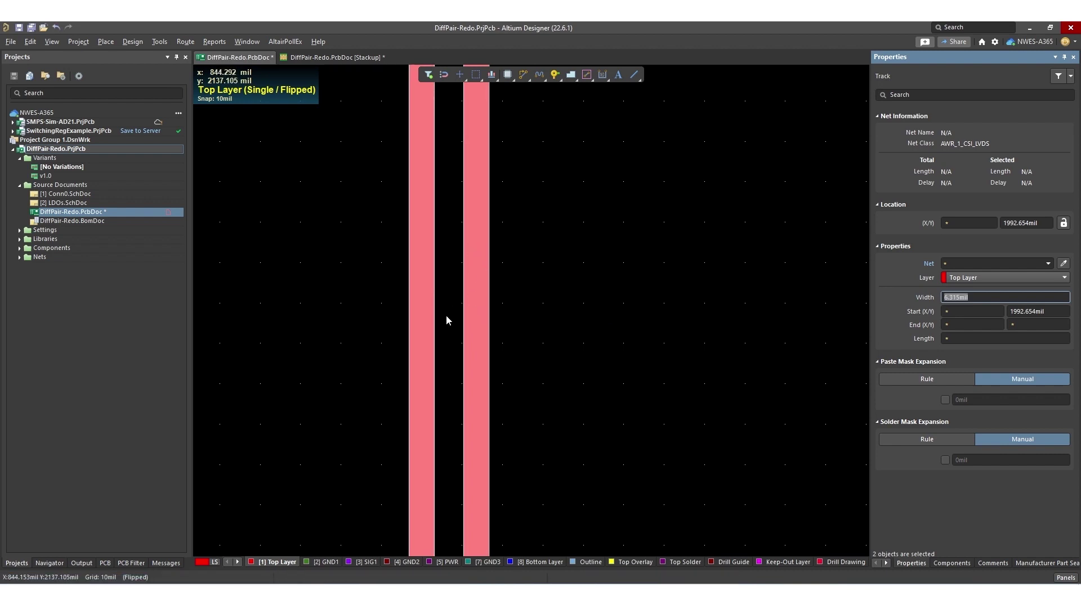
scroll(451, 318, "up", 4, "ctrl")
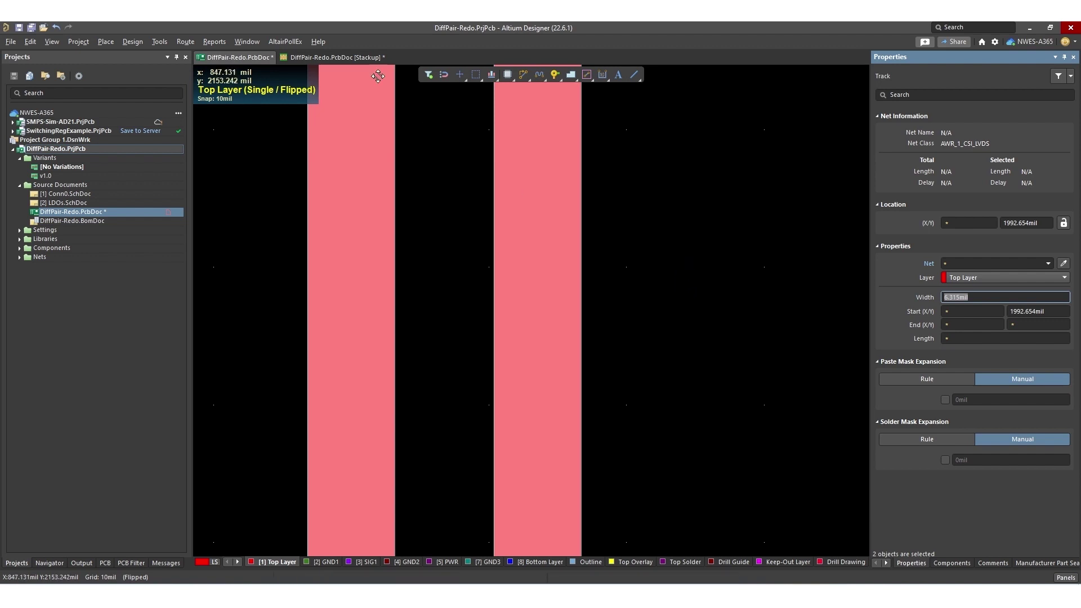
left_click(336, 55)
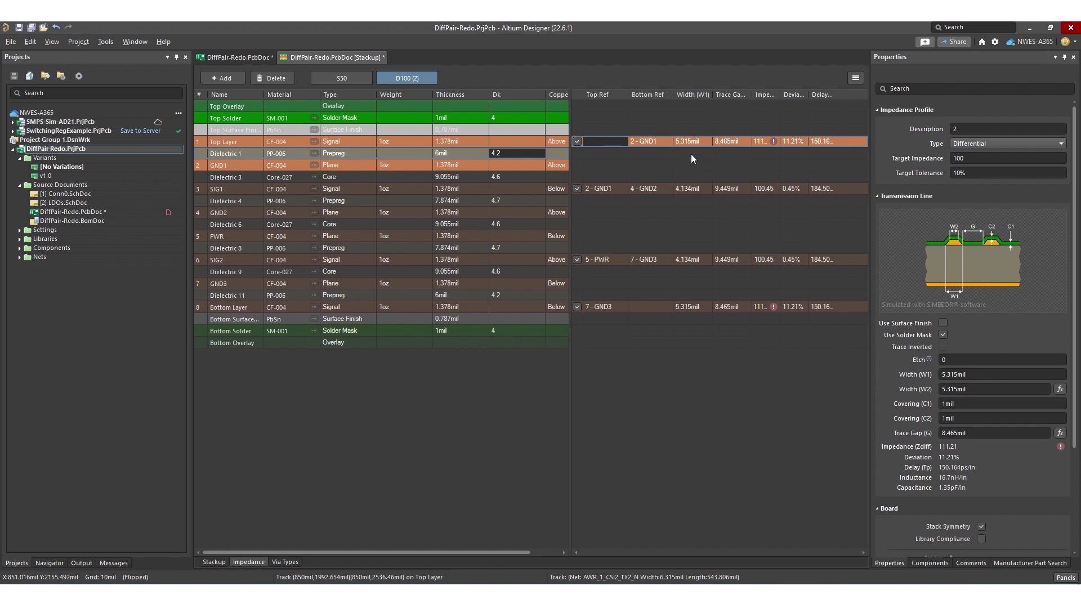
Set the Top Layer trace width to 6.315 mil and its trace gap to 7.465 mil in the D100 profile
left_click(679, 142)
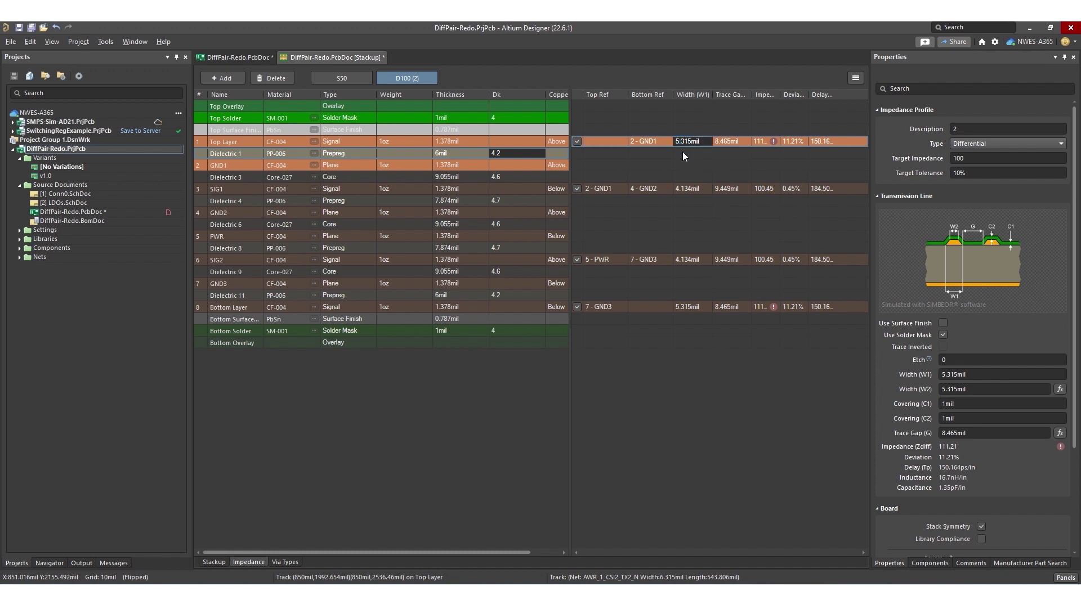
key("BackSpace")
type("6")
left_click(718, 143)
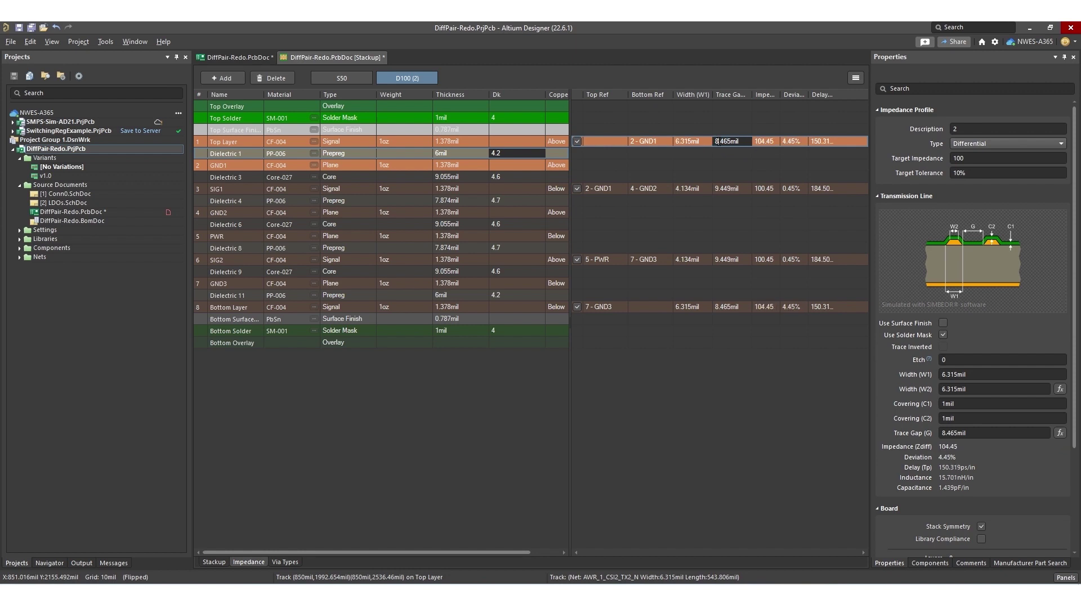
type("7")
key("Return")
Return to the board layout, undo the last width change on the pair's straight tracks and clear the selection
left_click(248, 58)
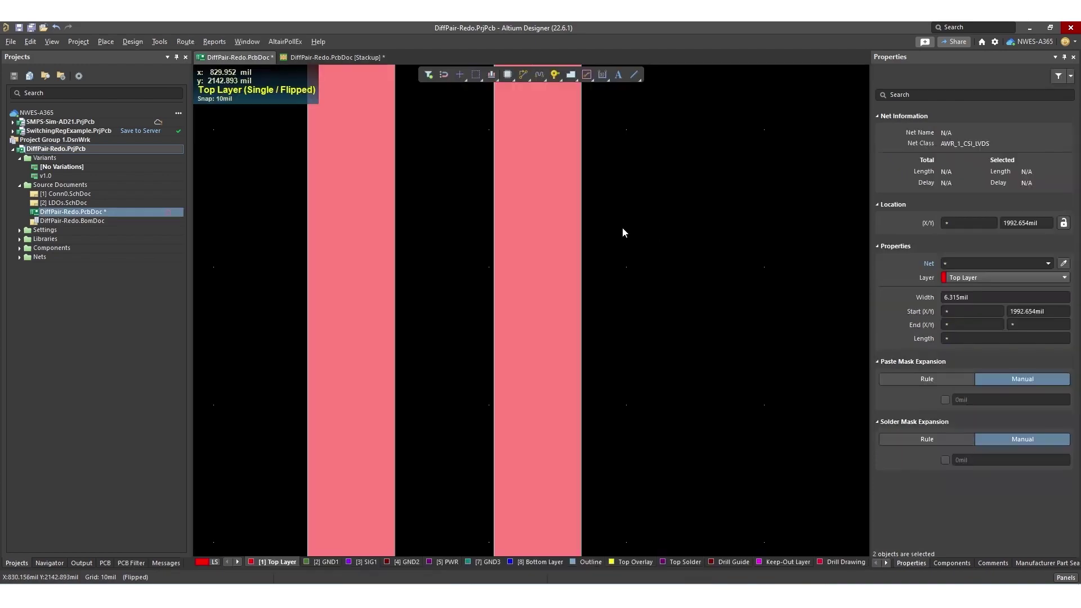
scroll(634, 232, "down", 5, "ctrl")
left_click_drag(685, 185, 551, 388)
scroll(683, 272, "down", 3, "ctrl")
scroll(644, 379, "down", 2, "ctrl")
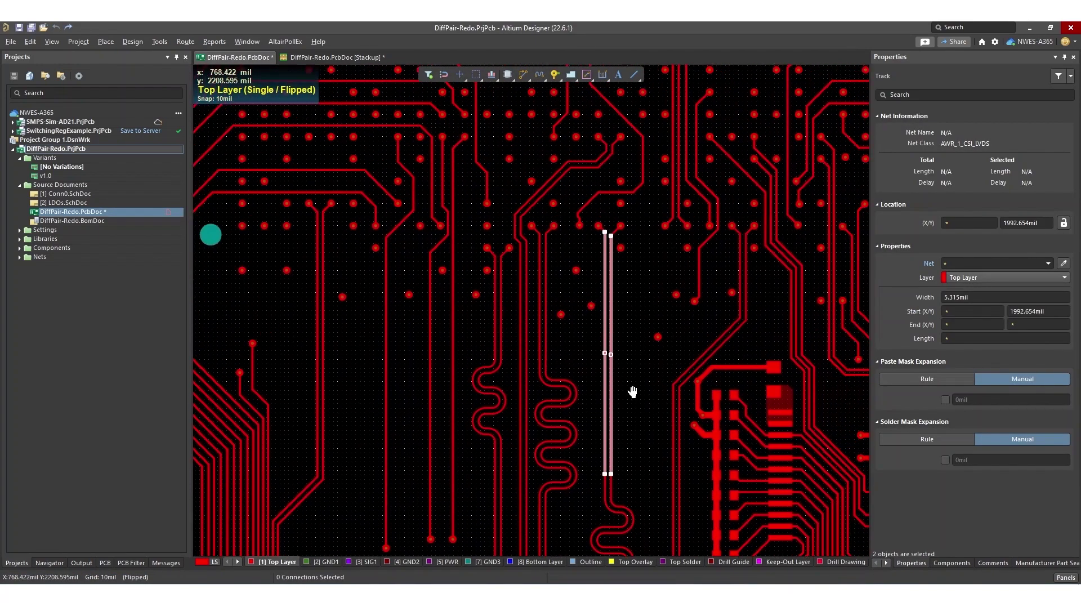
left_click_drag(629, 225, 564, 382)
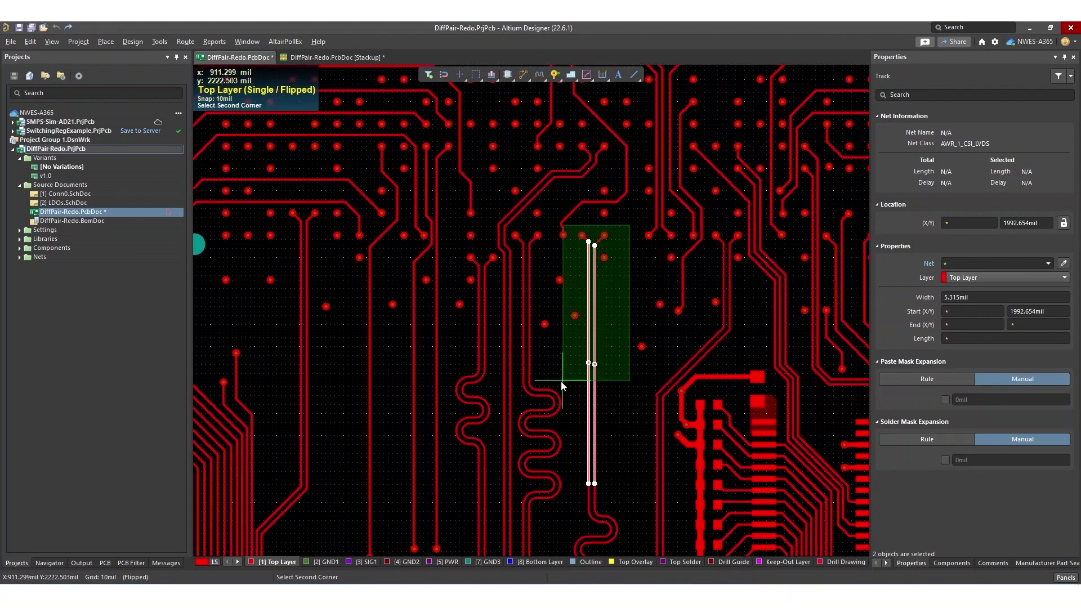
left_click(622, 344)
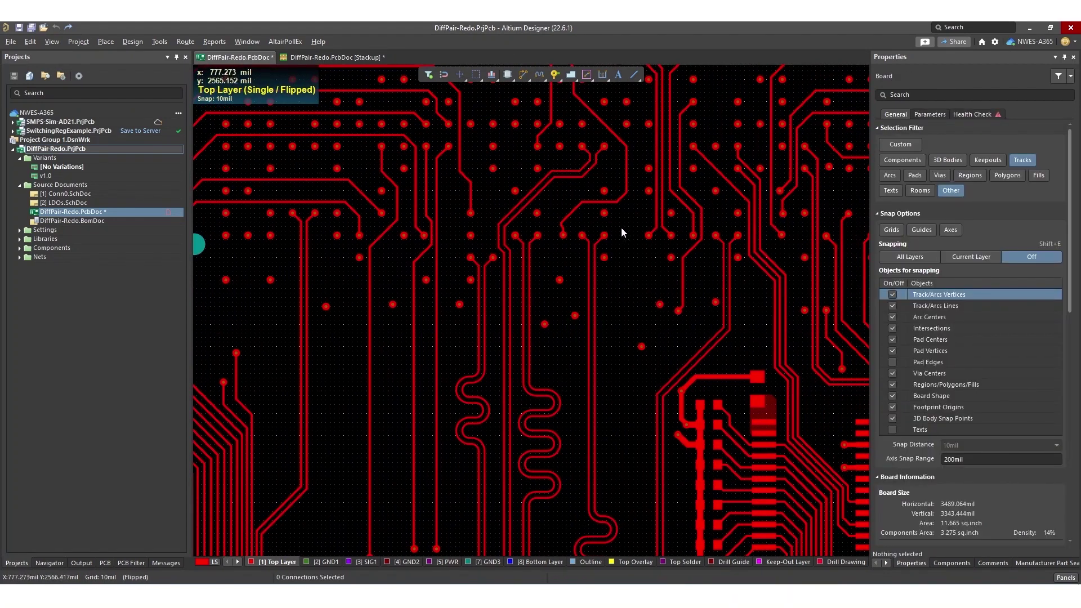
Select the length-tuning accordion below the straight tracks to view its tuning properties, and deselect it
scroll(622, 226, "down", 3)
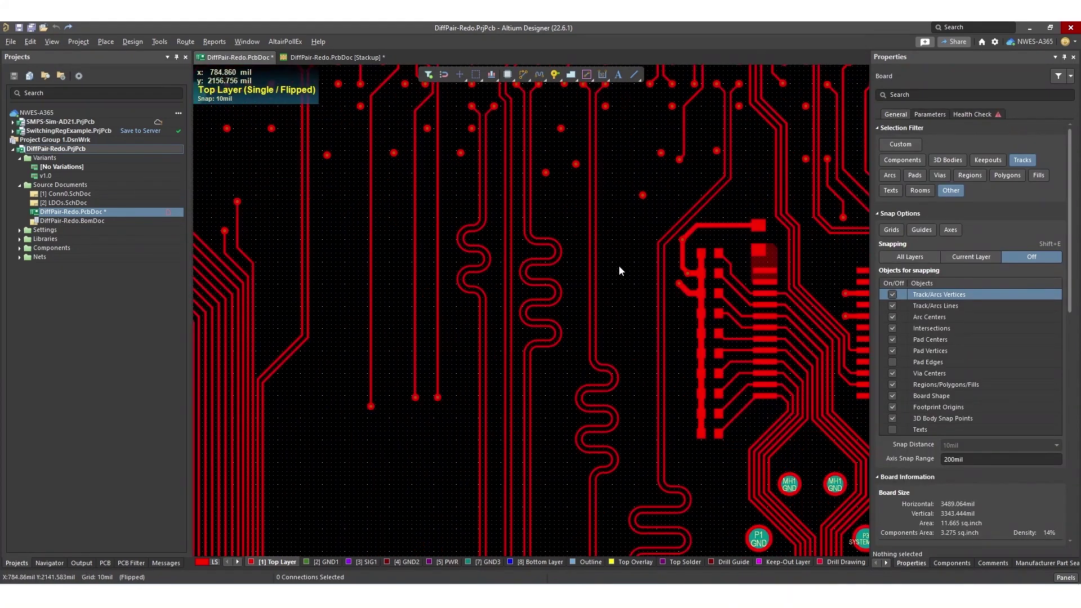
left_click(600, 406)
right_click_drag(636, 361, 633, 299)
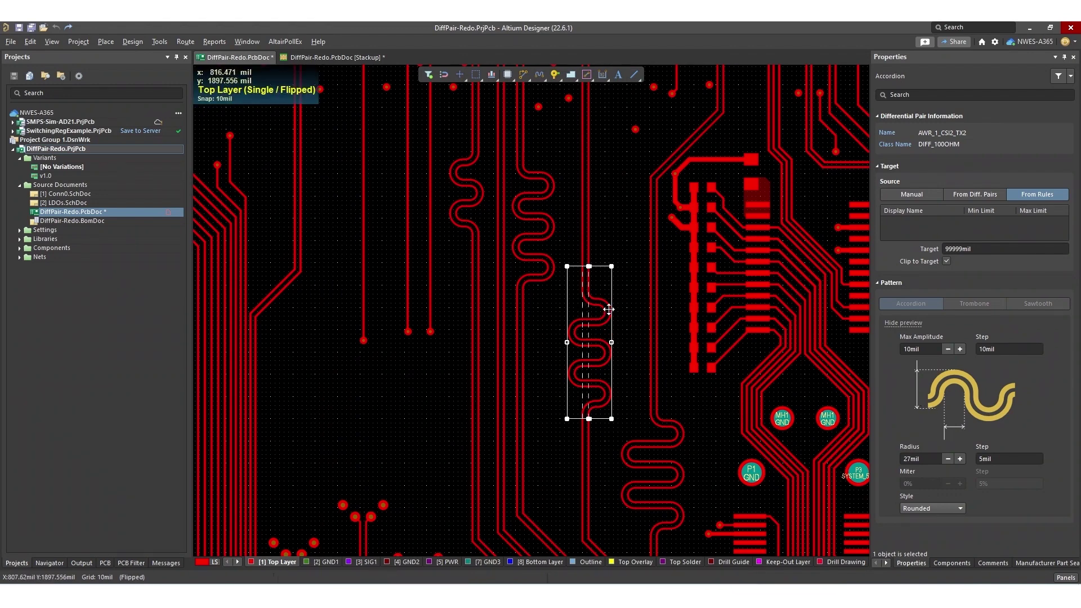
left_click(624, 280)
Set the width of the two straight tracks above the accordion to 6.315 mil
left_click_drag(622, 212, 574, 271)
left_click_drag(605, 213, 570, 249)
left_click(955, 297)
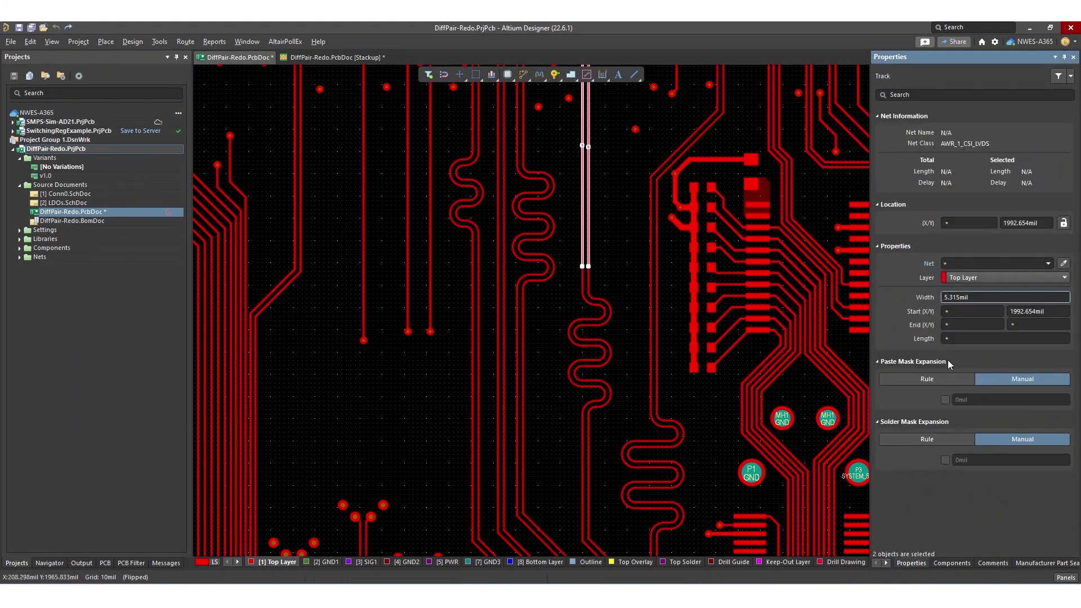
key("BackSpace")
type("6")
key("Return")
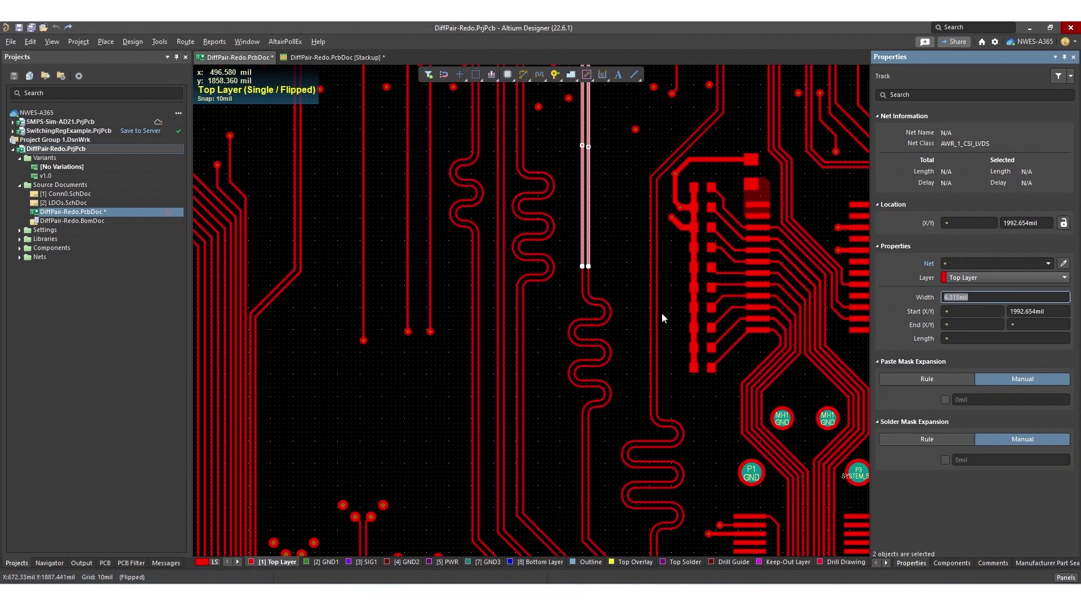
Select the accordion again and examine where it joins the pair's straight tracks
scroll(588, 285, "up", 6, "ctrl")
key("u")
key("i")
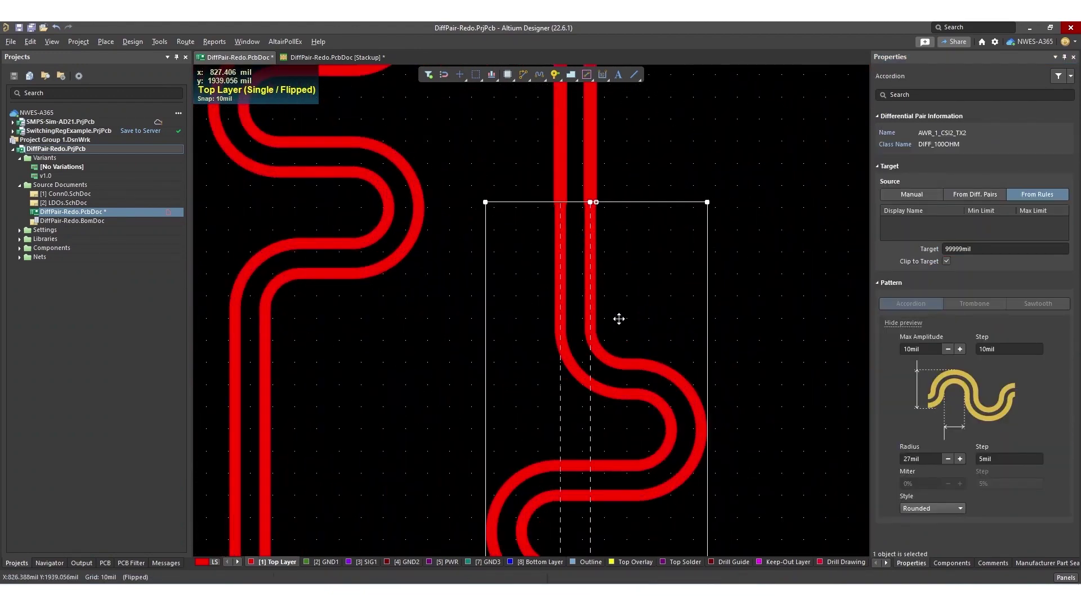
right_click(758, 235)
scroll(752, 238, "down", 3, "ctrl")
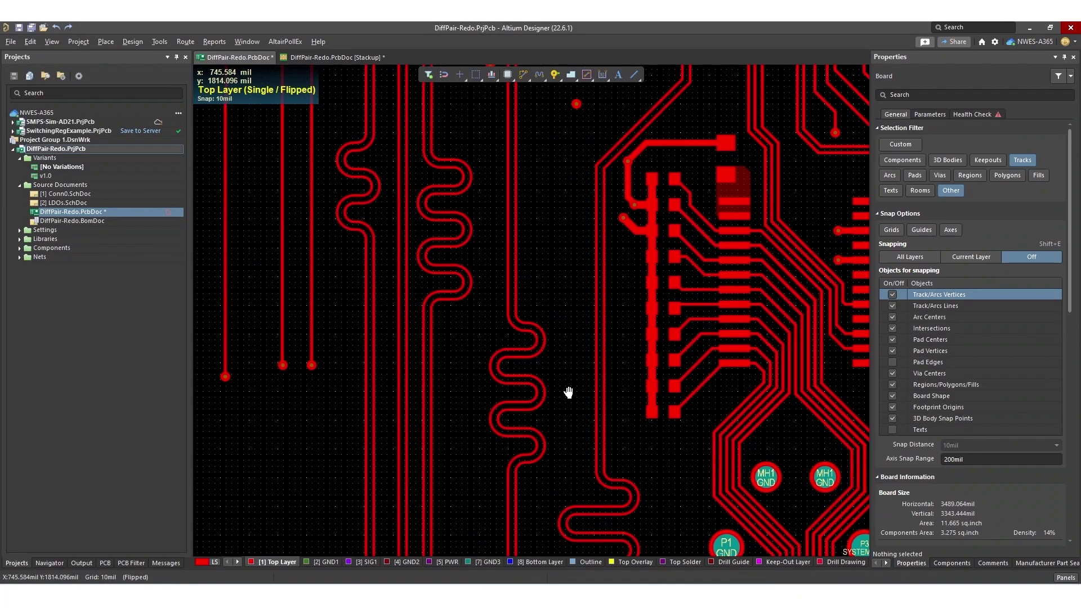
scroll(566, 394, "down", 1)
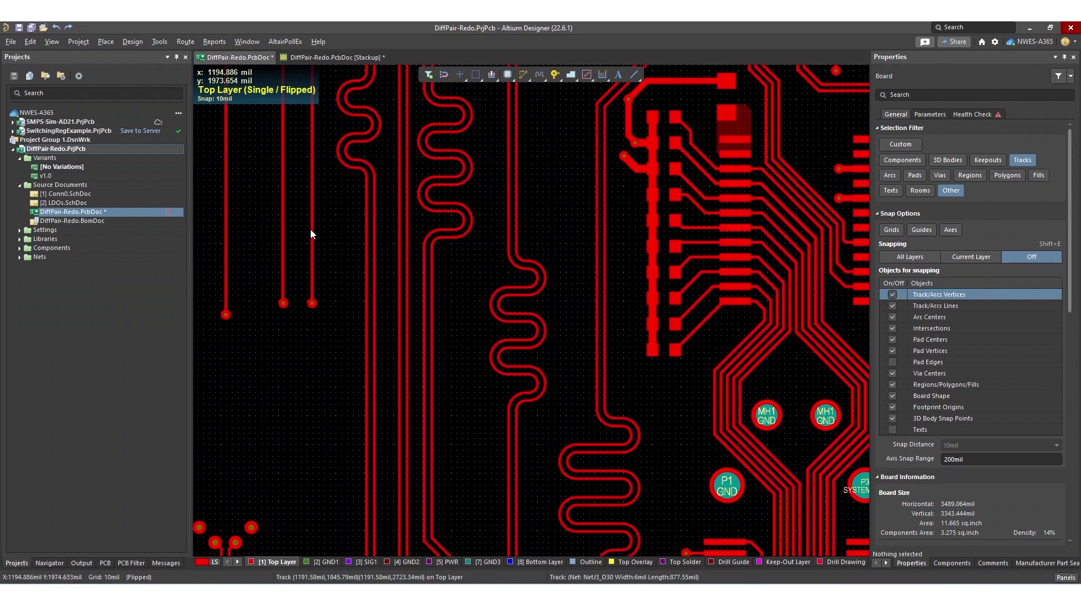
left_click(157, 43)
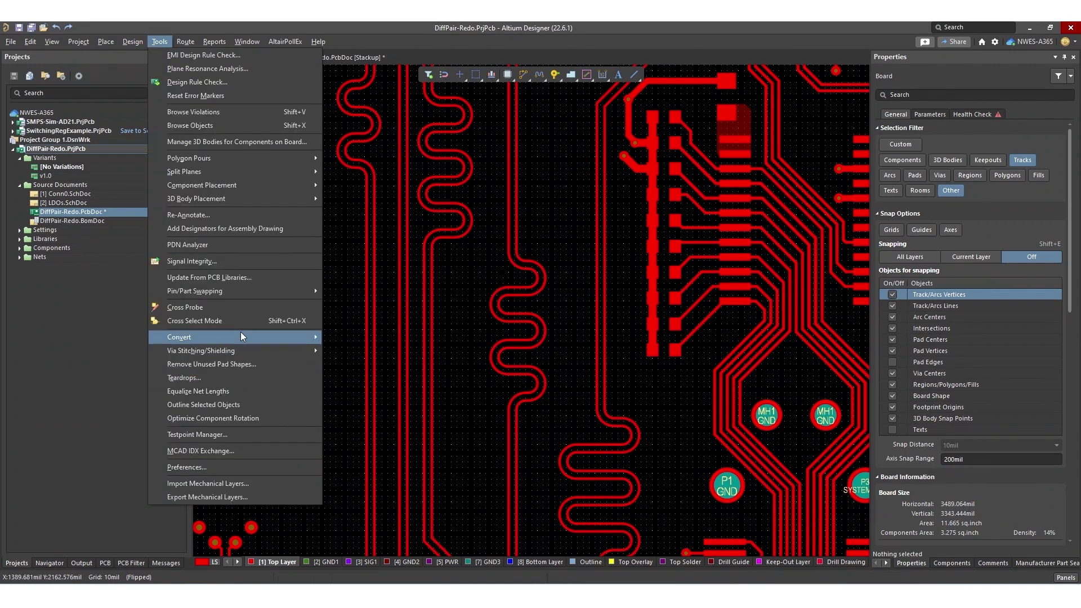
mouse_move(252, 337)
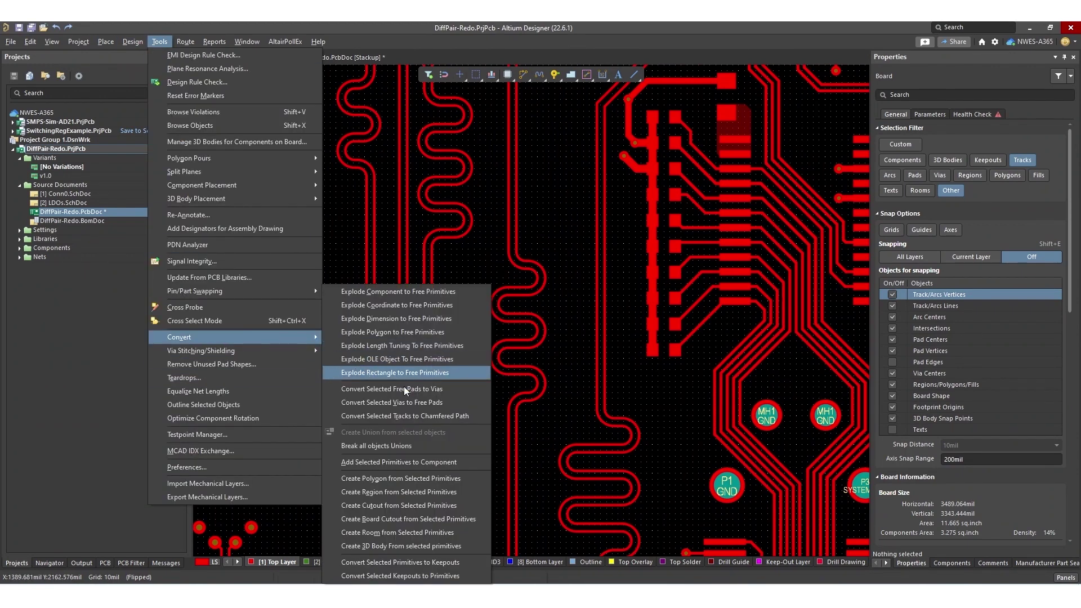
left_click(444, 346)
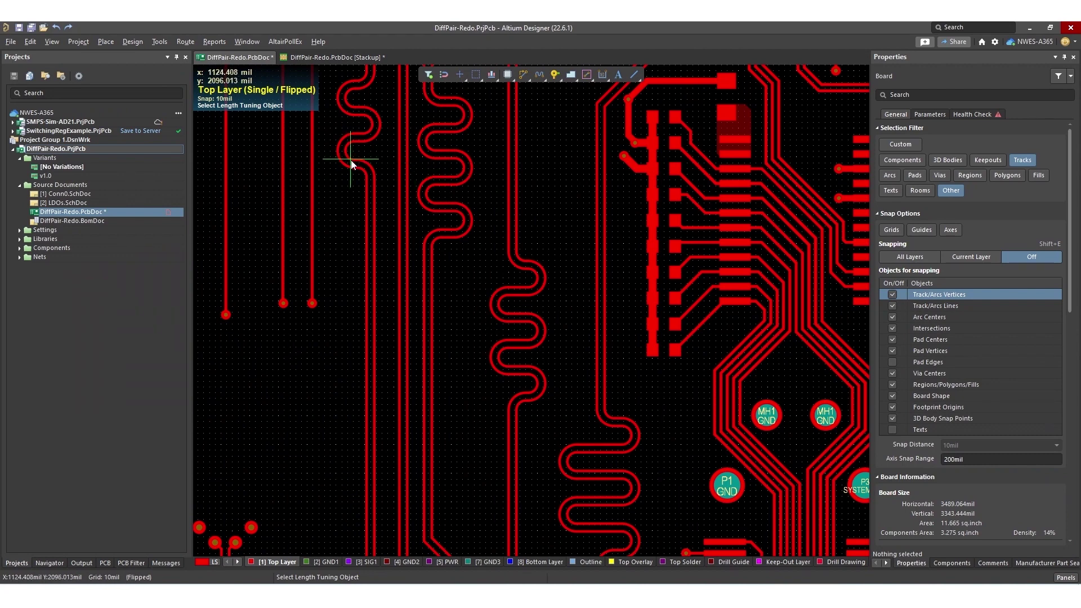
right_click(476, 299)
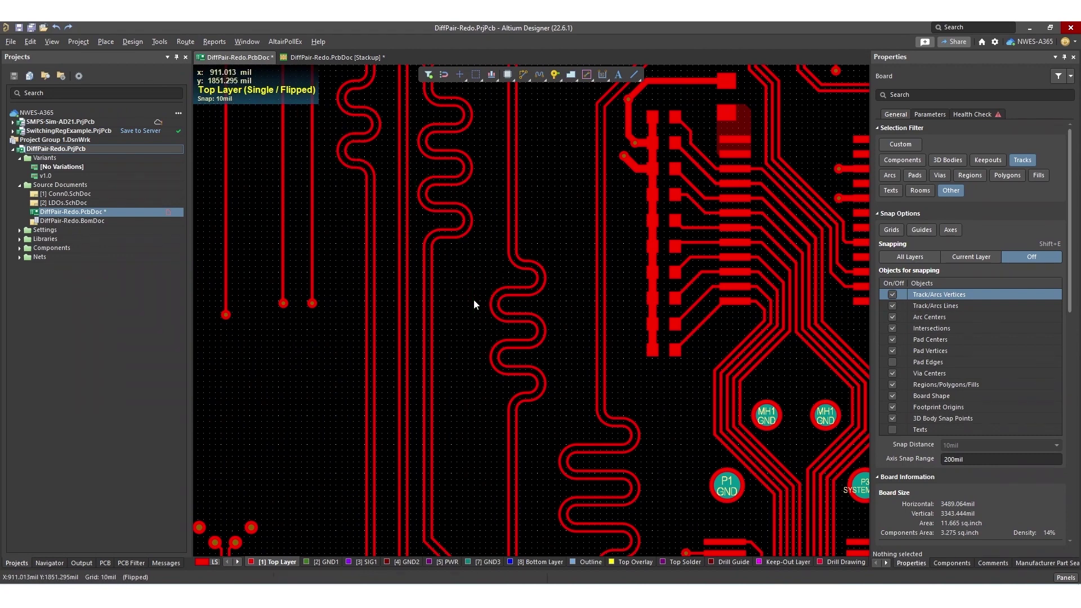
Select the four horizontal tracks in the lower meander beside connector P1, view their shared properties and clear the selection
right_click(659, 372)
left_click(658, 471)
scroll(654, 448, "up", 5, "ctrl")
scroll(655, 449, "down", 5)
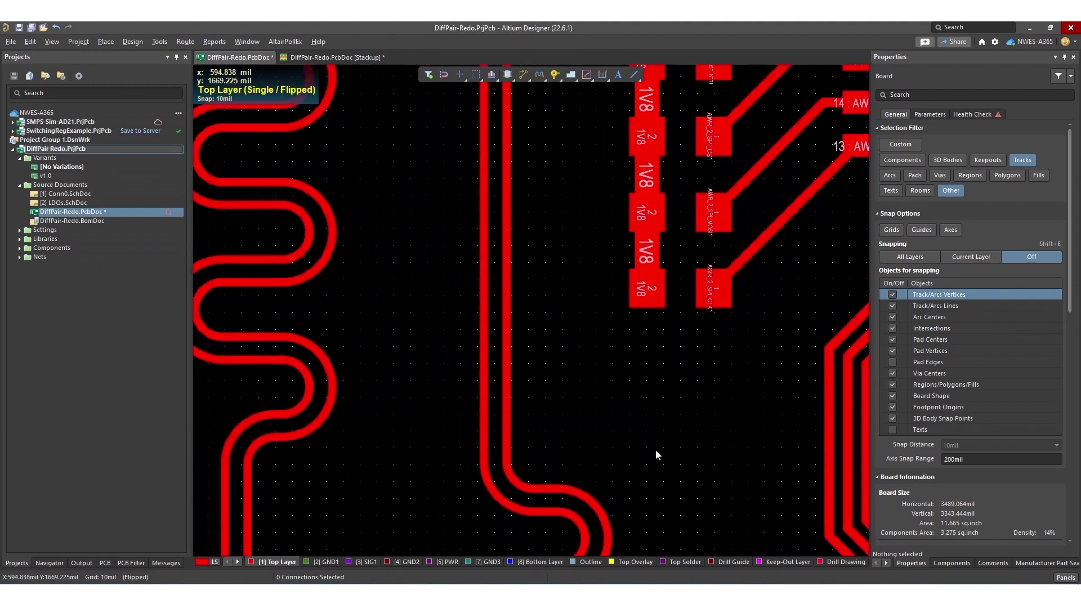
left_click_drag(649, 141, 353, 328)
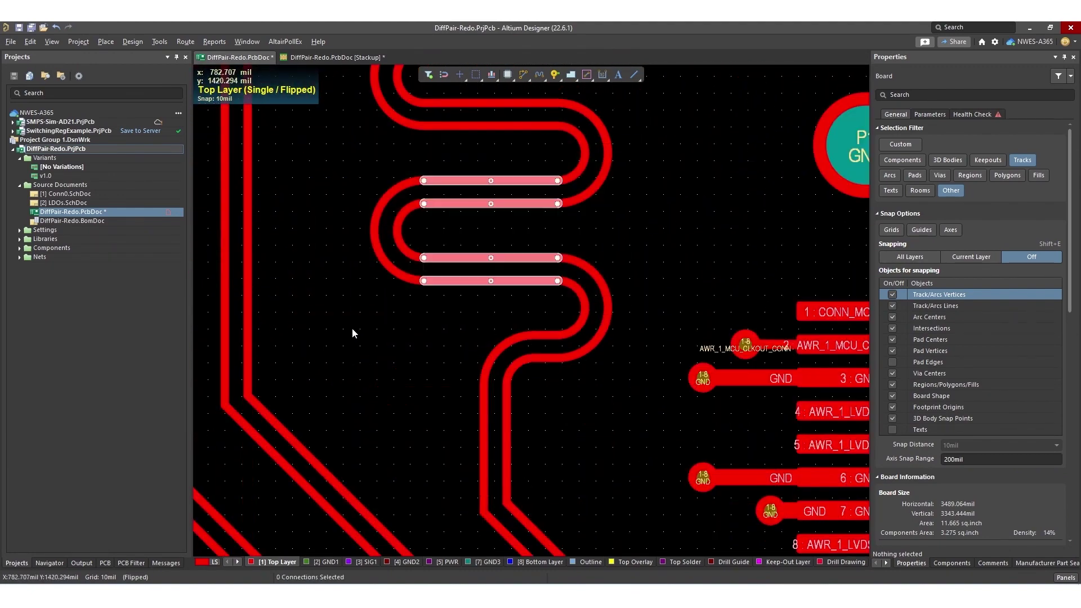
left_click(658, 208)
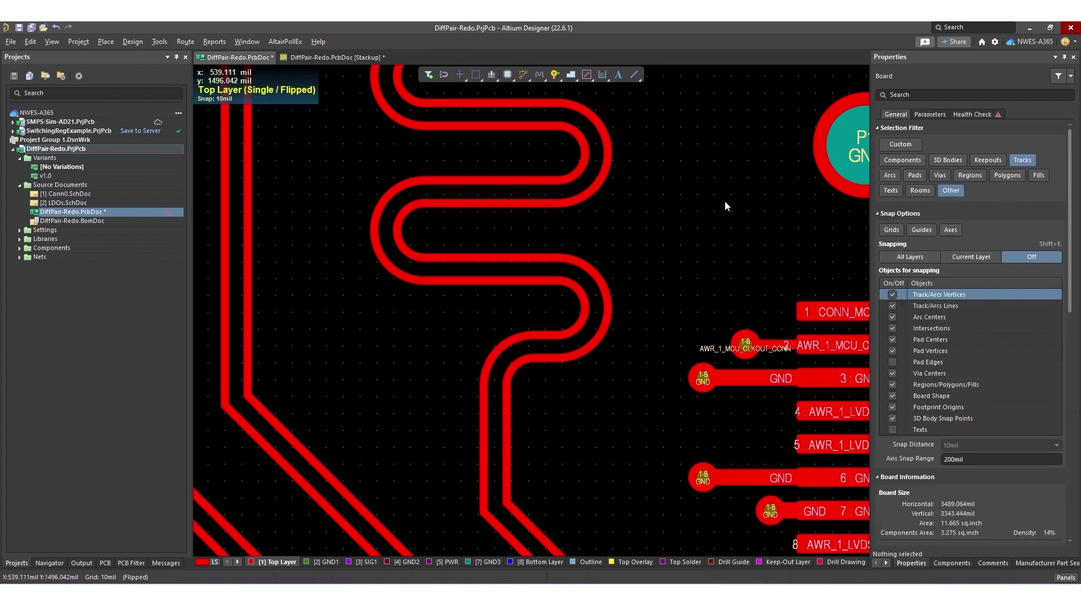
left_click_drag(650, 176, 361, 303)
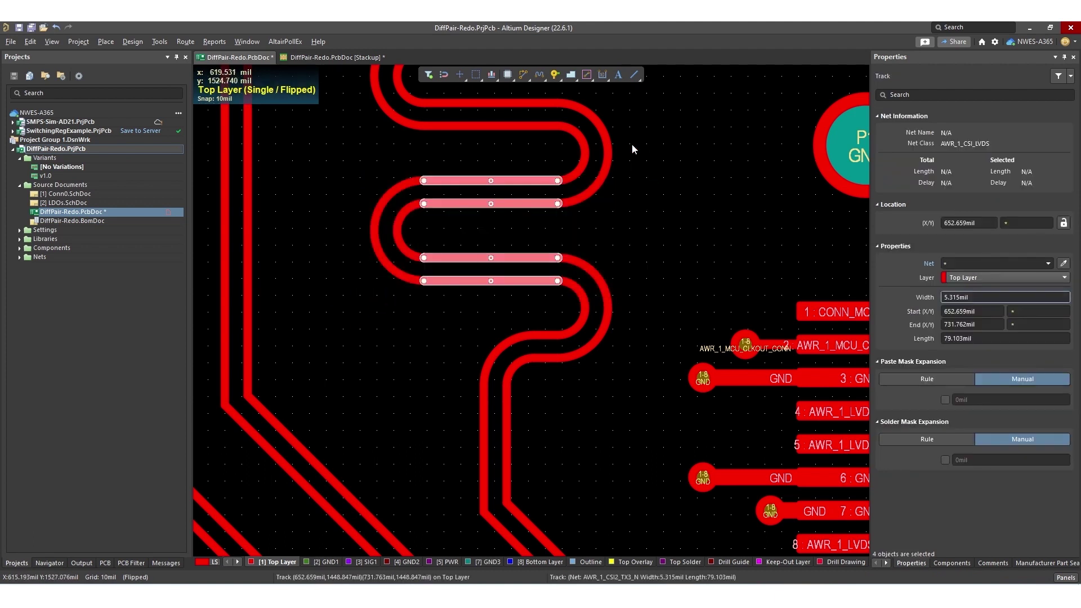
left_click(664, 221)
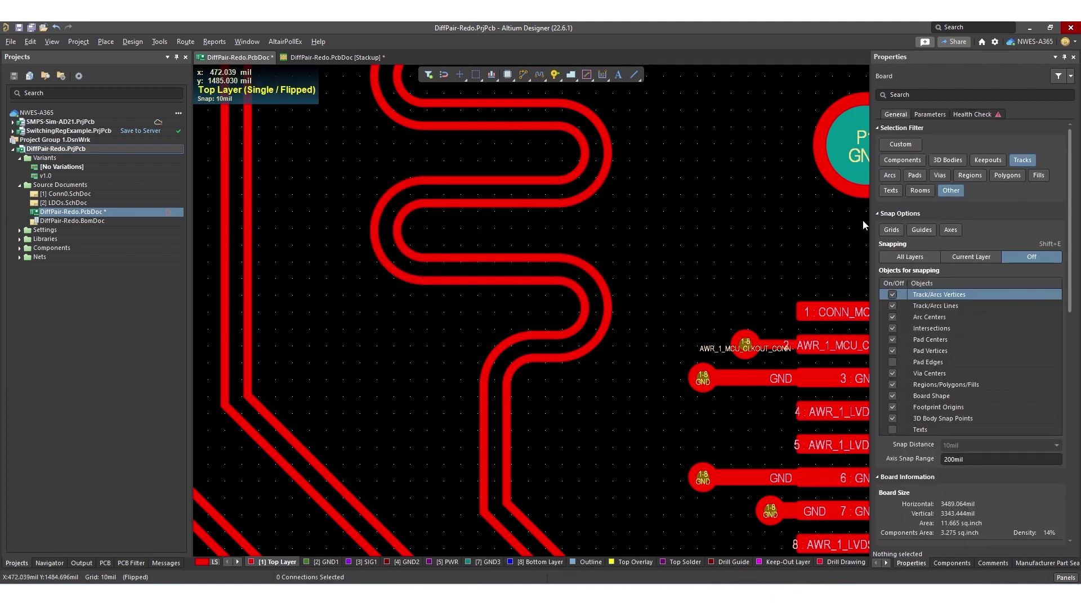
Limit the selection filter to tracks and arcs, select the meander's straight and curved segments, and clear the selection
left_click_drag(691, 153, 377, 302)
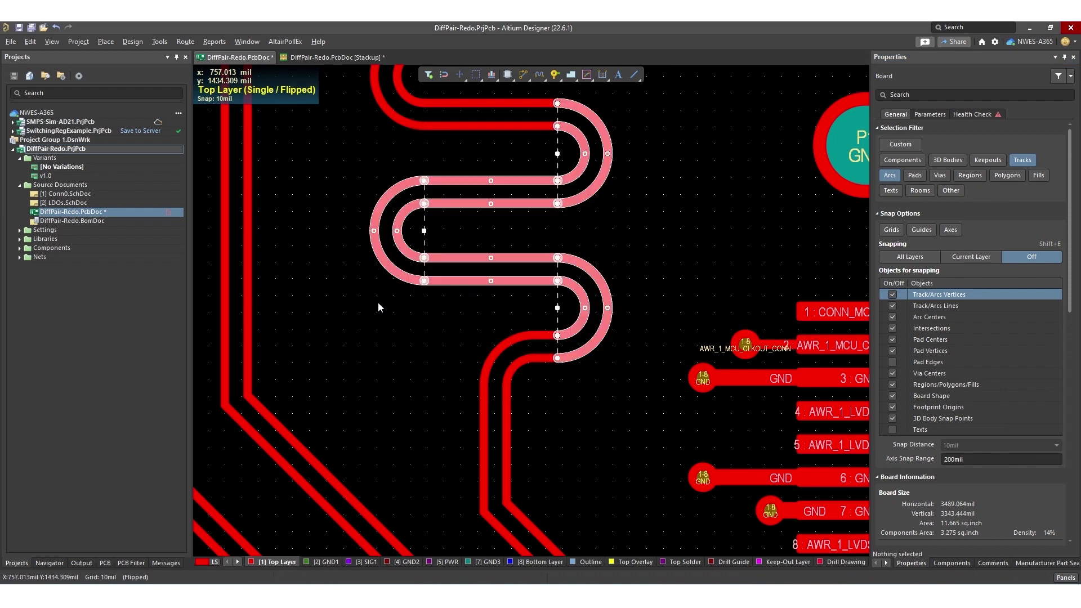
left_click(352, 296)
scroll(471, 258, "down", 5, "ctrl")
scroll(518, 356, "up", 3, "ctrl")
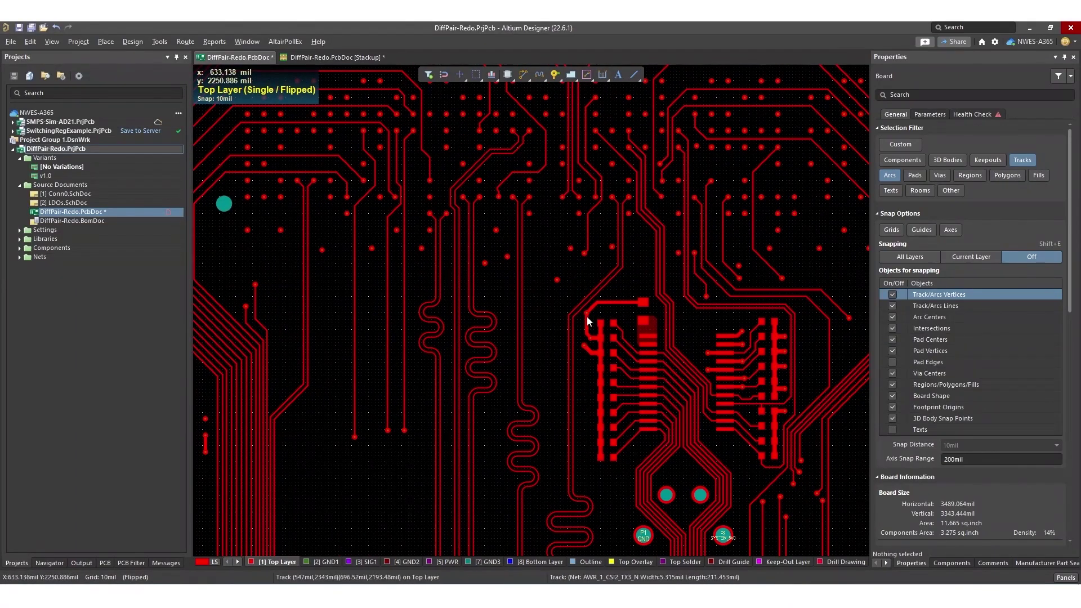
Keep the selection filter on tracks and arcs, select all of them across the board, and clear the selection
scroll(435, 130, "down", 5)
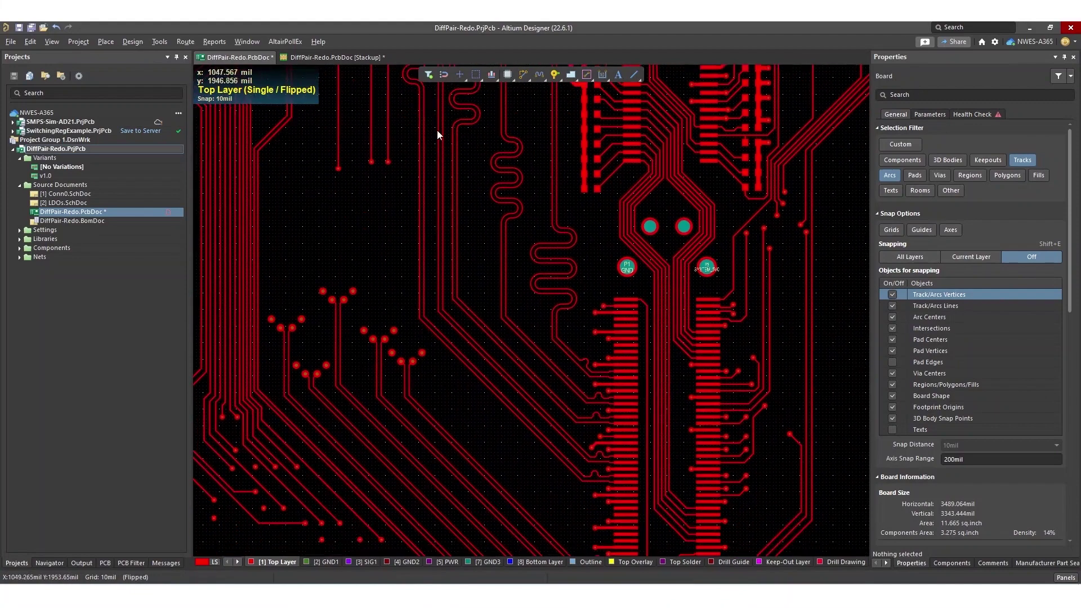
scroll(507, 349, "down", 1)
scroll(507, 349, "right", 3, "shift")
right_click_drag(461, 278, 676, 393)
left_click(901, 144)
left_click(1018, 161)
left_click(890, 175)
scroll(549, 293, "down", 3, "ctrl")
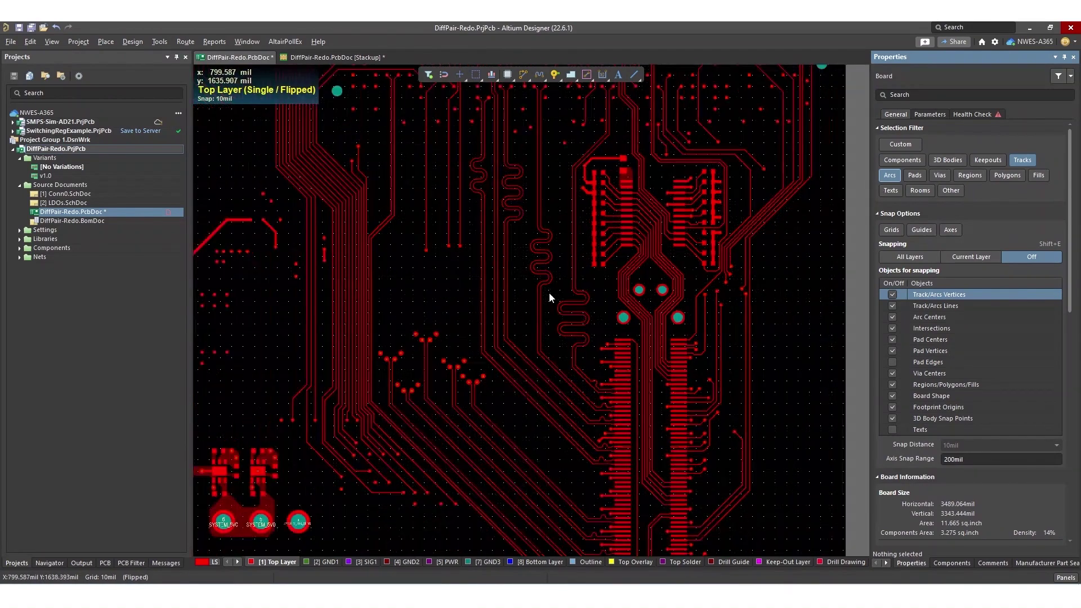
key("ctrl+a")
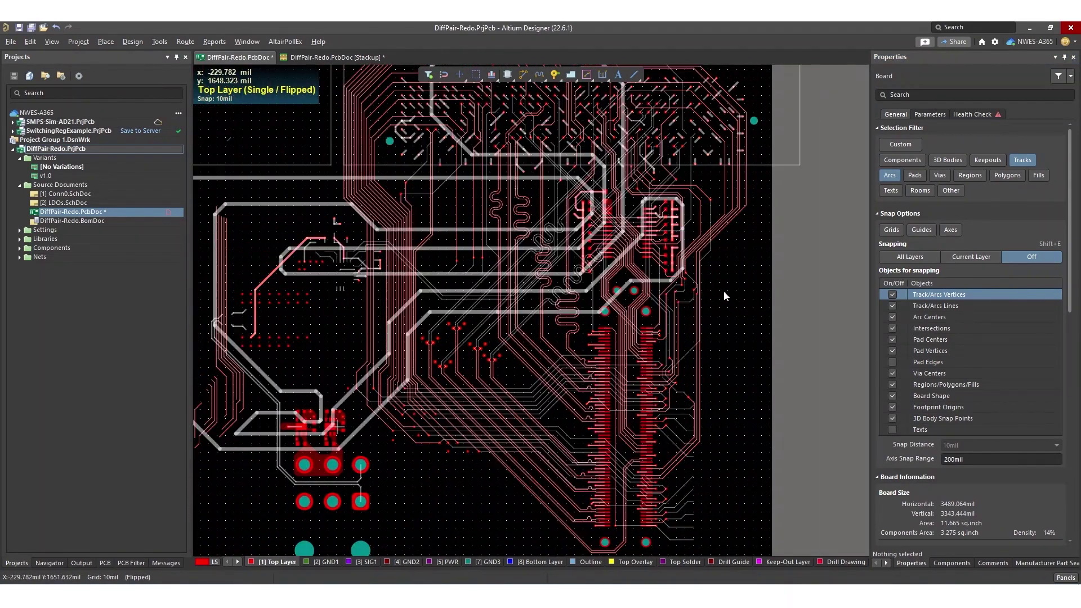
scroll(727, 299, "up", 3)
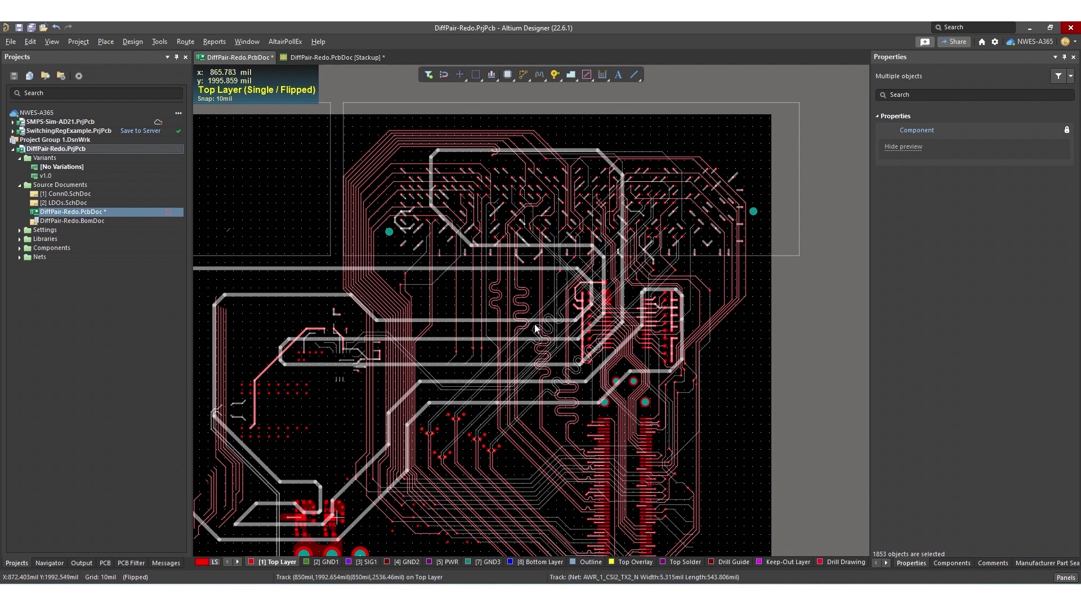
left_click(775, 203)
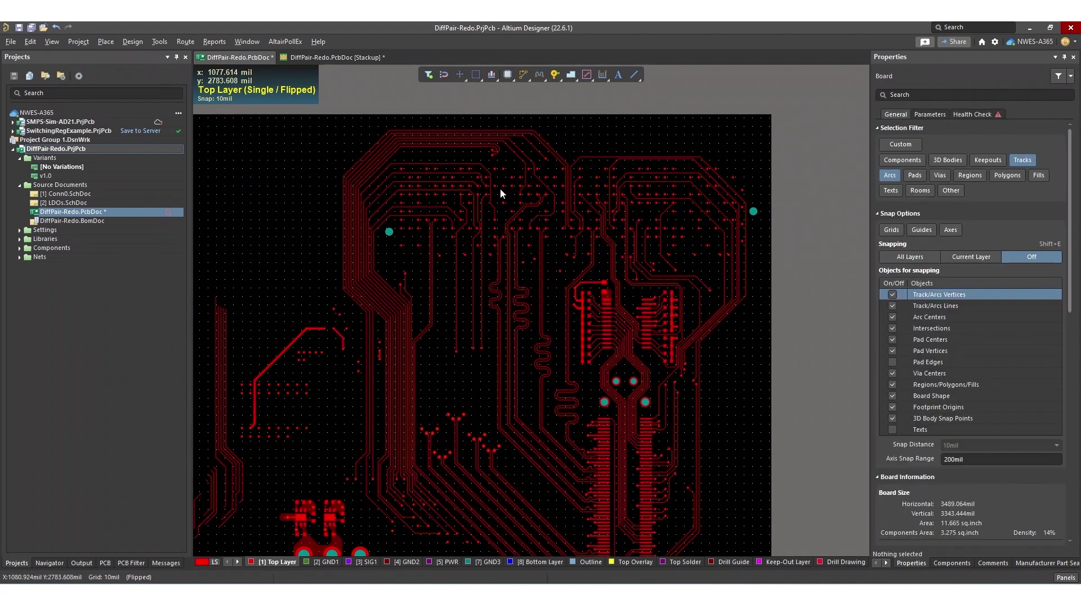
Area-select the three neighbouring differential pairs with their meanders and their upper track segments to view shared properties, and clear the selection
left_click_drag(496, 195, 537, 380)
left_click_drag(531, 269, 484, 372)
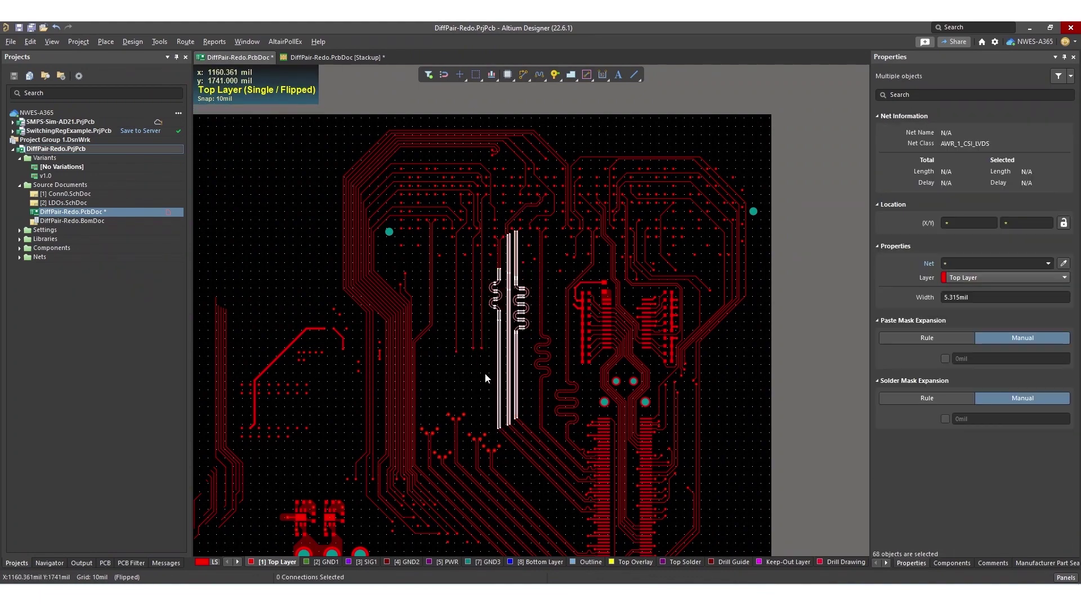
scroll(490, 313, "up", 4, "ctrl")
scroll(491, 313, "up", 4, "ctrl")
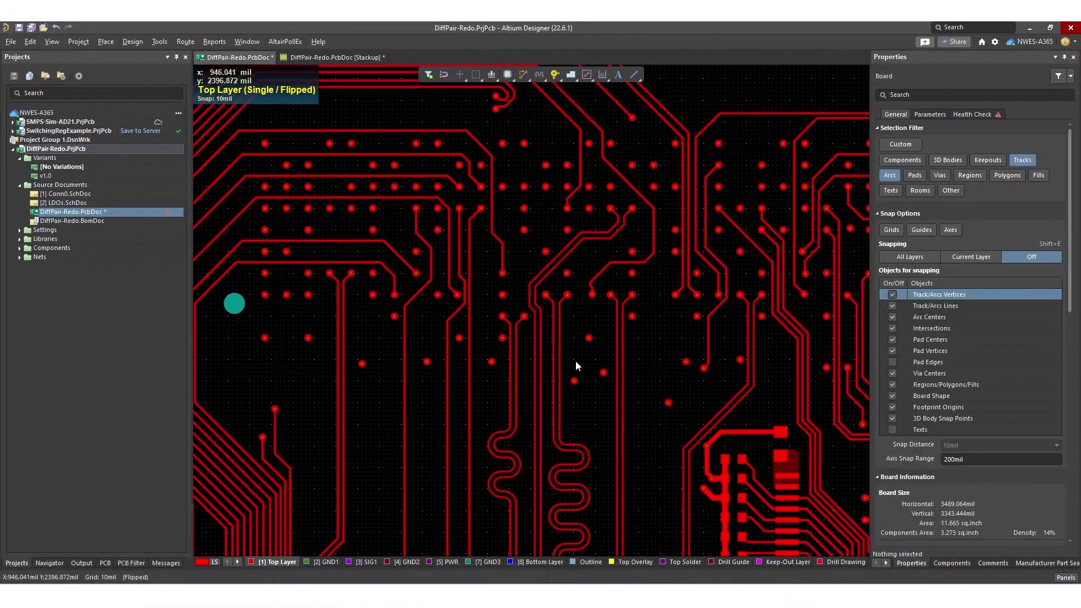
left_click_drag(575, 361, 495, 283)
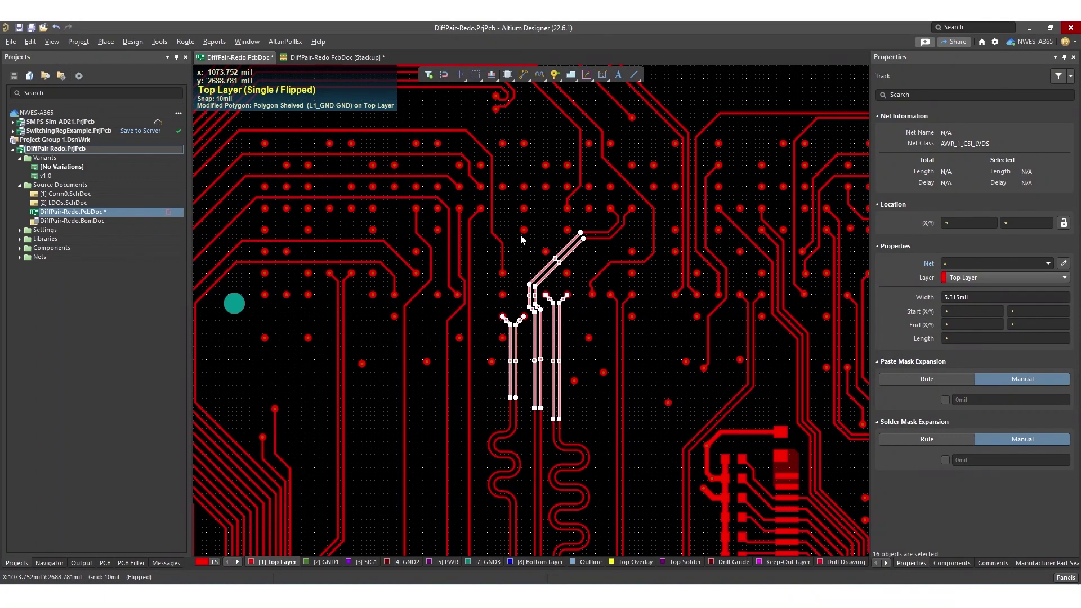
left_click(614, 298)
Open the differential pair class list, then look through the board's object classes down to the differential pair classes
left_click(106, 563)
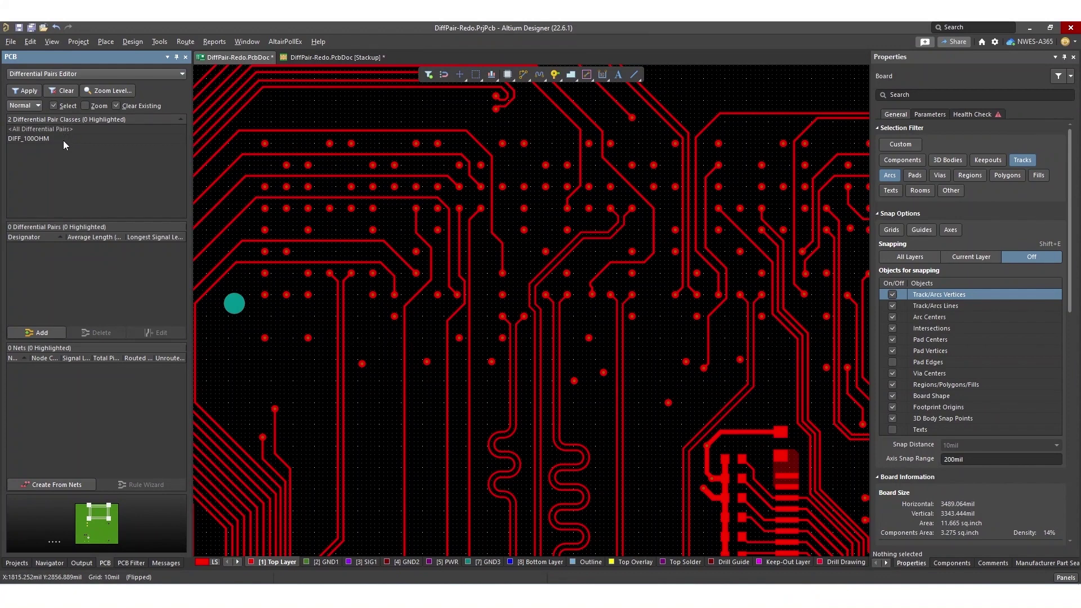
left_click(70, 45)
mouse_move(159, 45)
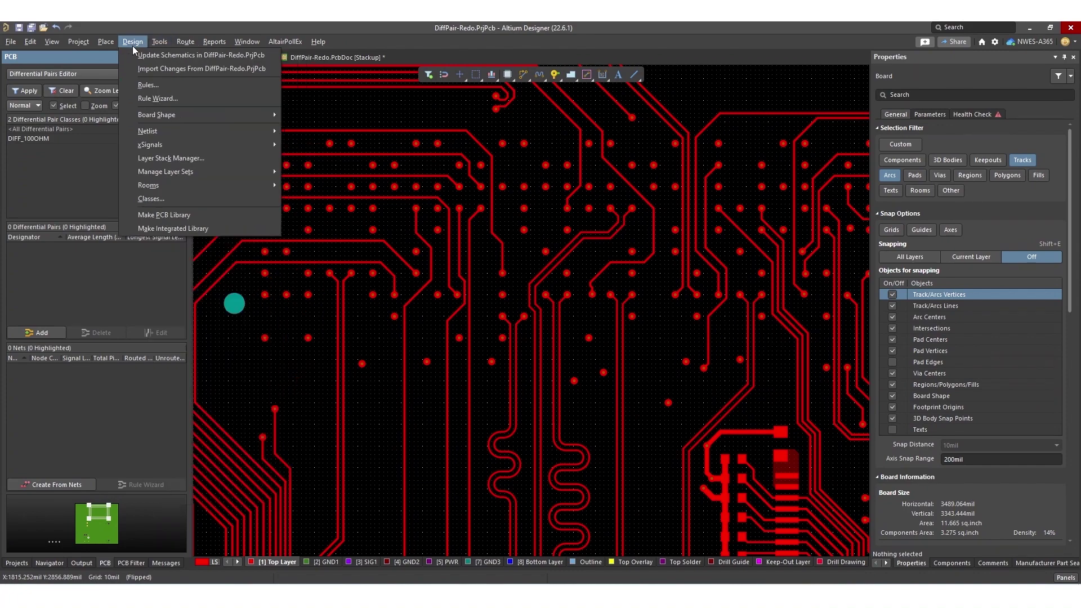
left_click(162, 201)
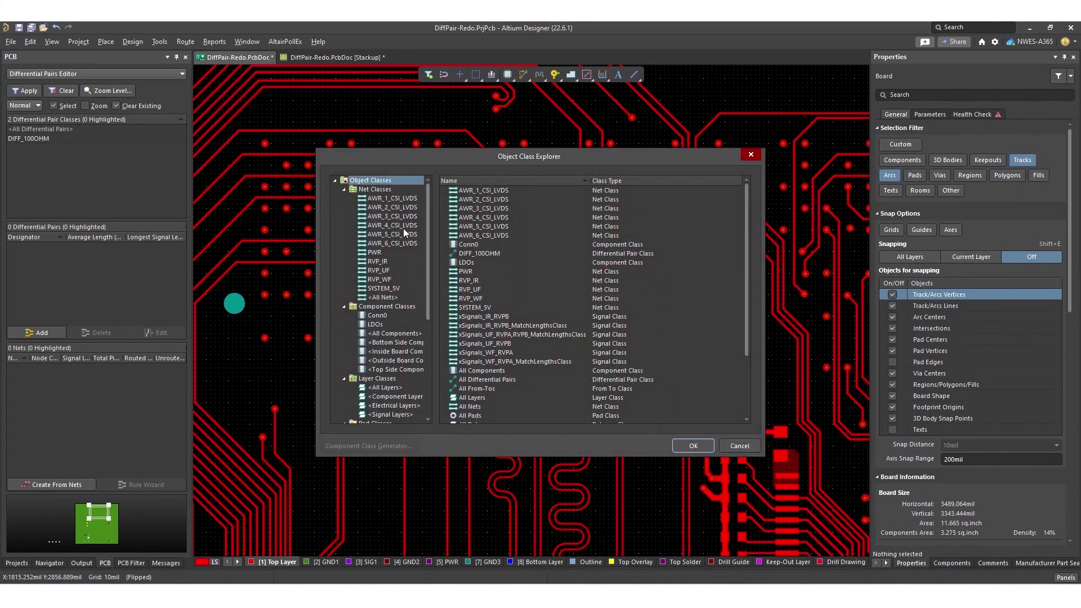
scroll(402, 225, "down", 5)
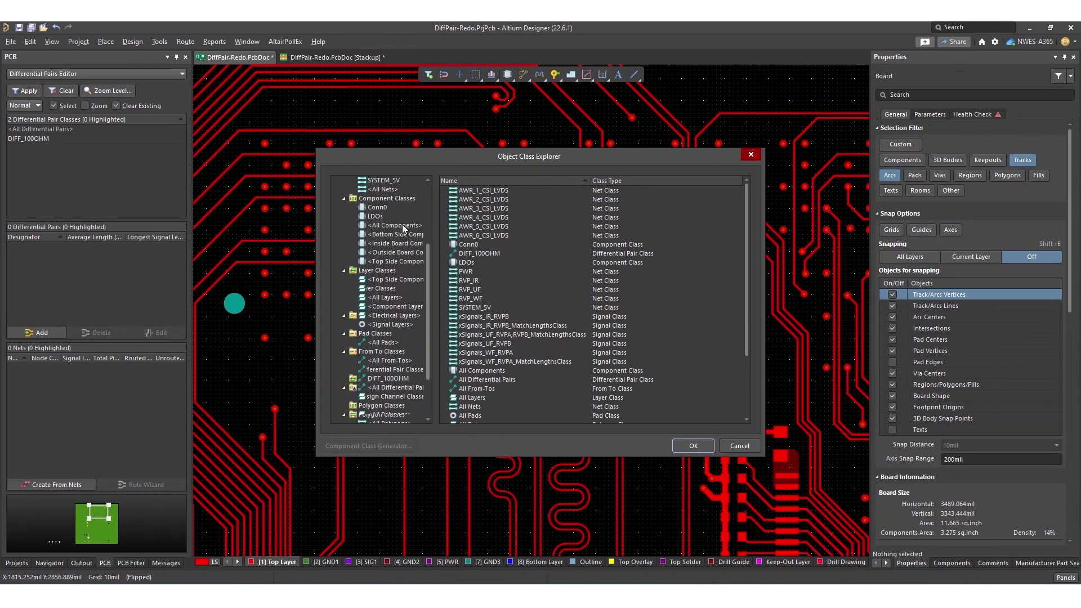
left_click(401, 333)
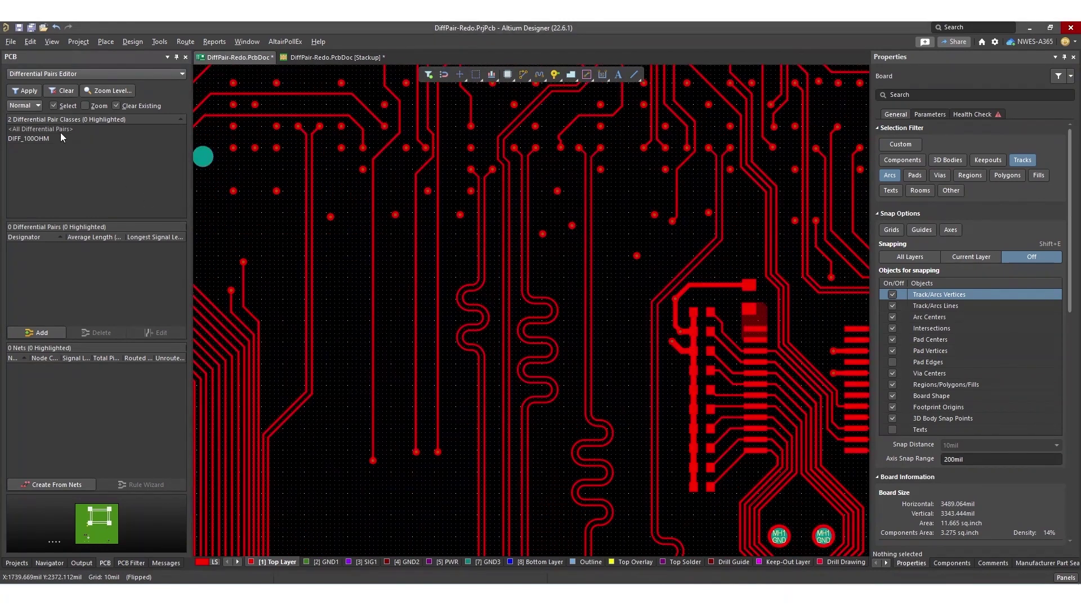
Select every pair in the DIFF_100OHM class, view the routing on the Top Layer and SIG1, then clear the selection and return to Top Layer
left_click(40, 138)
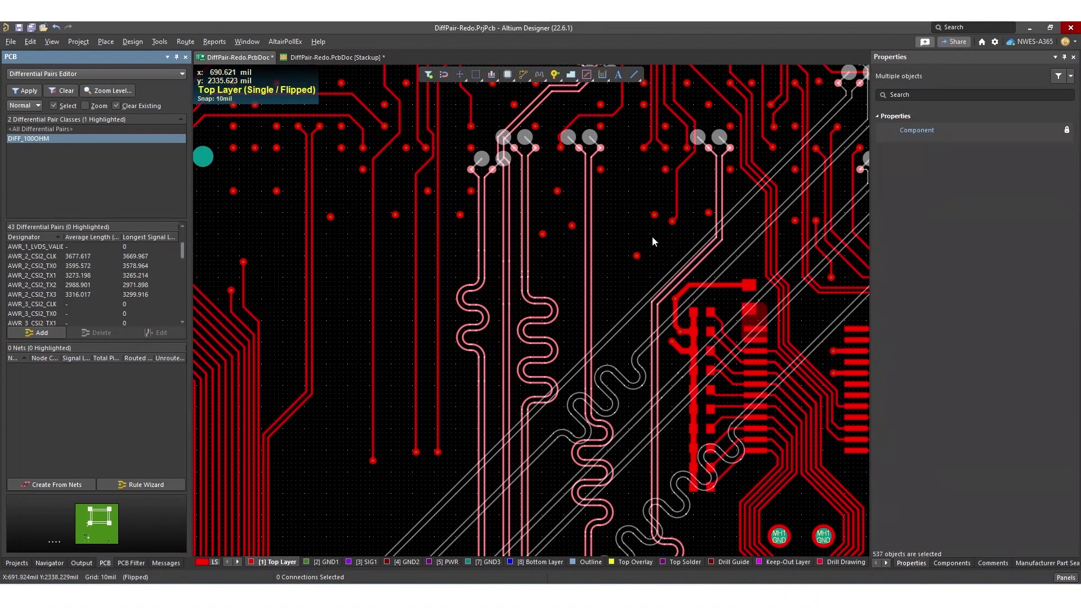
right_click_drag(652, 241, 499, 270)
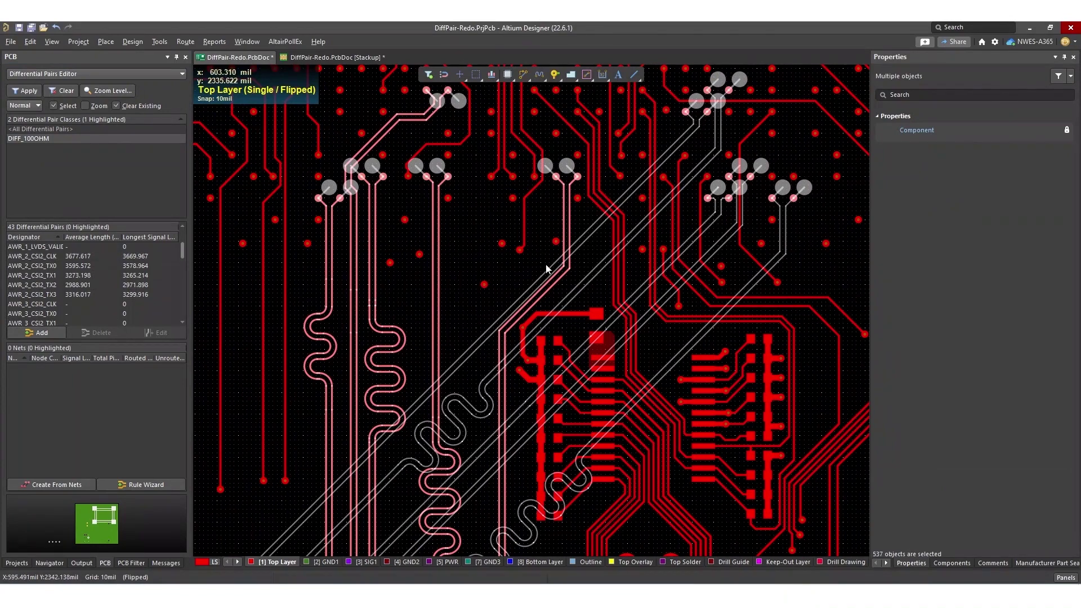
scroll(458, 215, "down", 2, "ctrl")
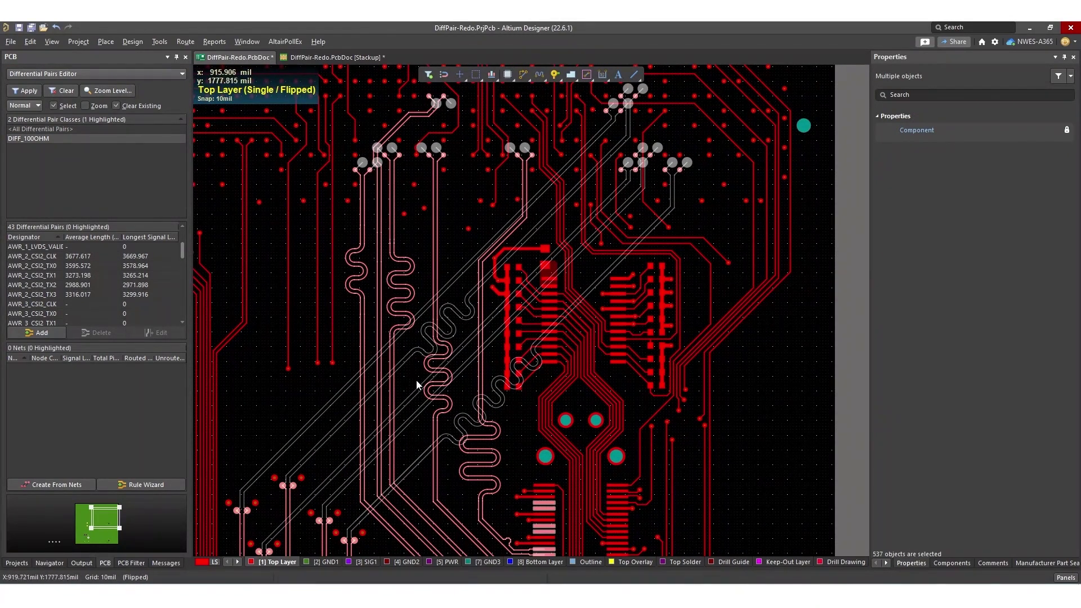
left_click(366, 562)
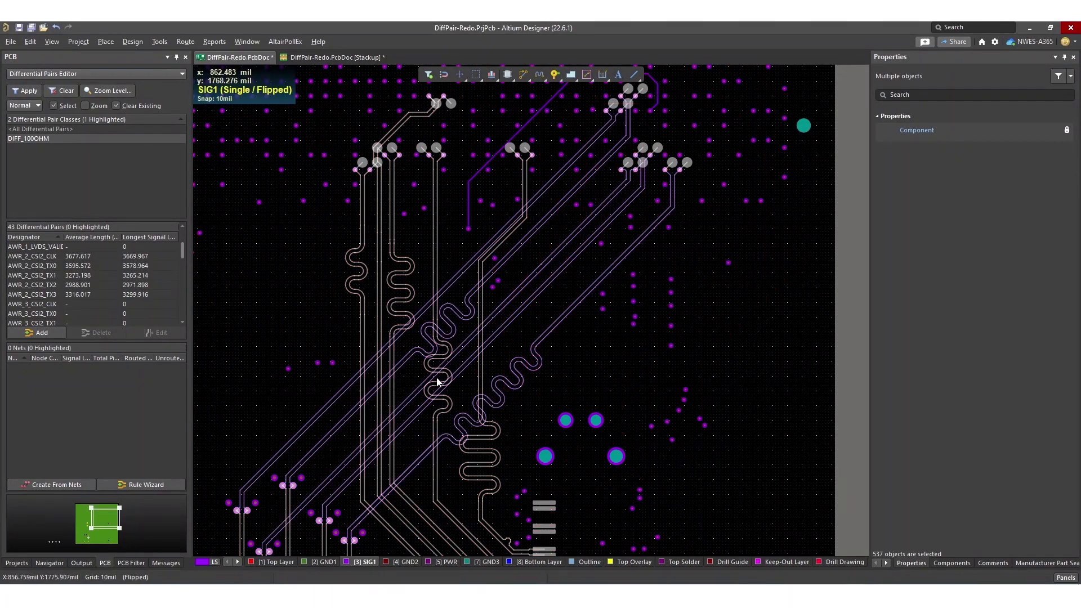
left_click(596, 339)
key("minus")
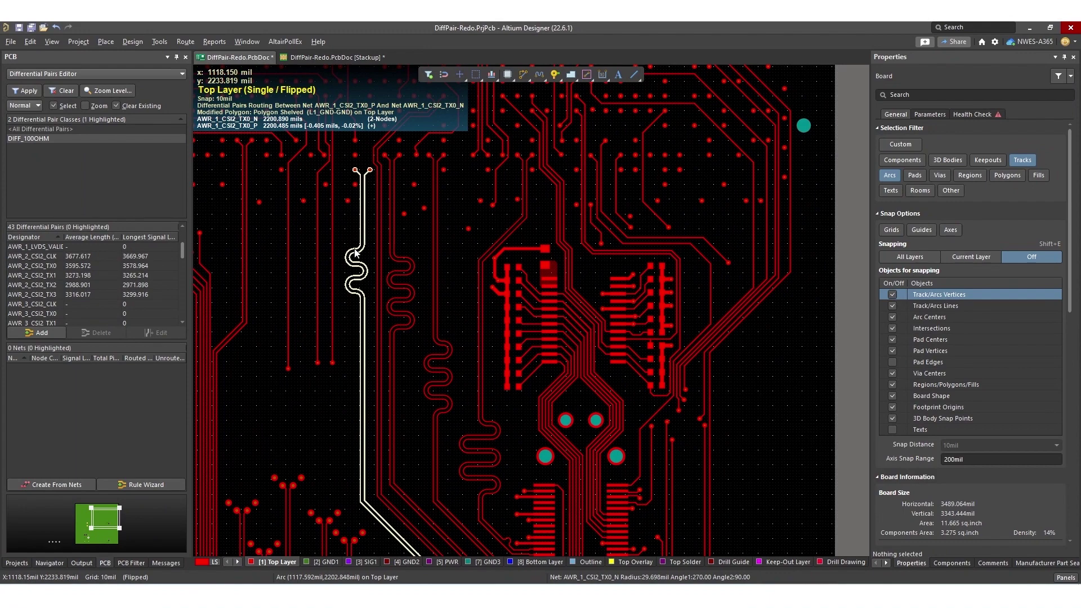
Select the AWR_1_CSI2 CLK and TX0 to TX3 pairs, limit the displayed properties to tracks and arcs, and clear the selection
scroll(112, 284, "up", 2)
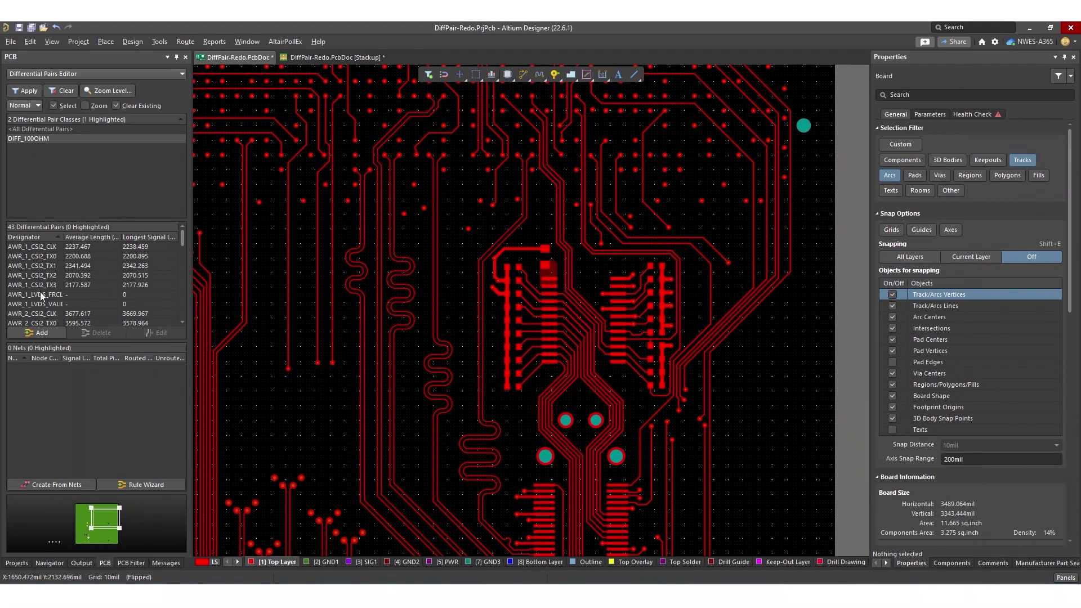
left_click(55, 249)
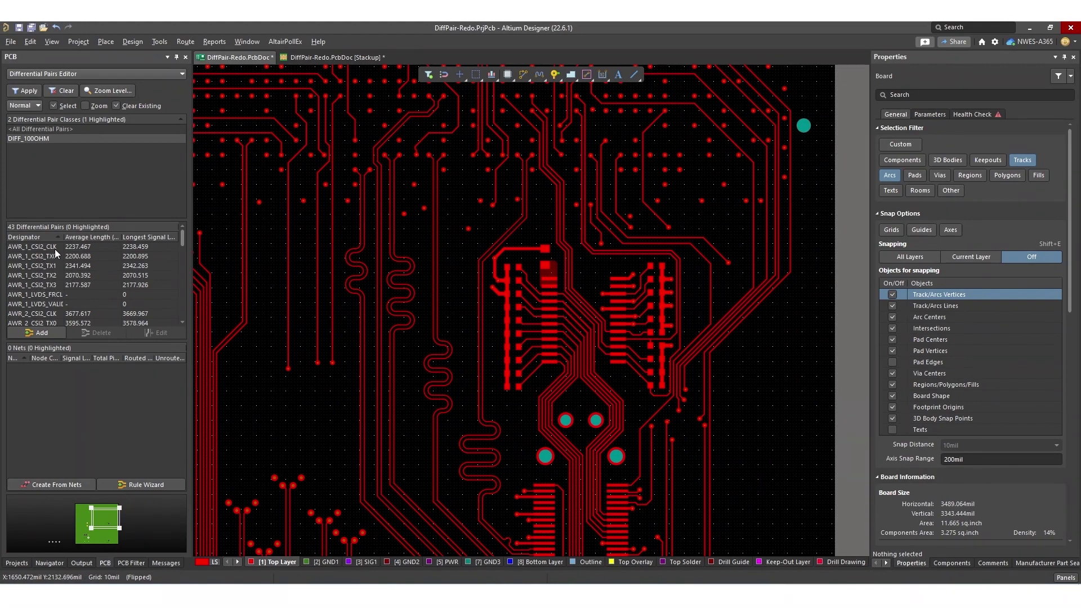
left_click(69, 286, "shift")
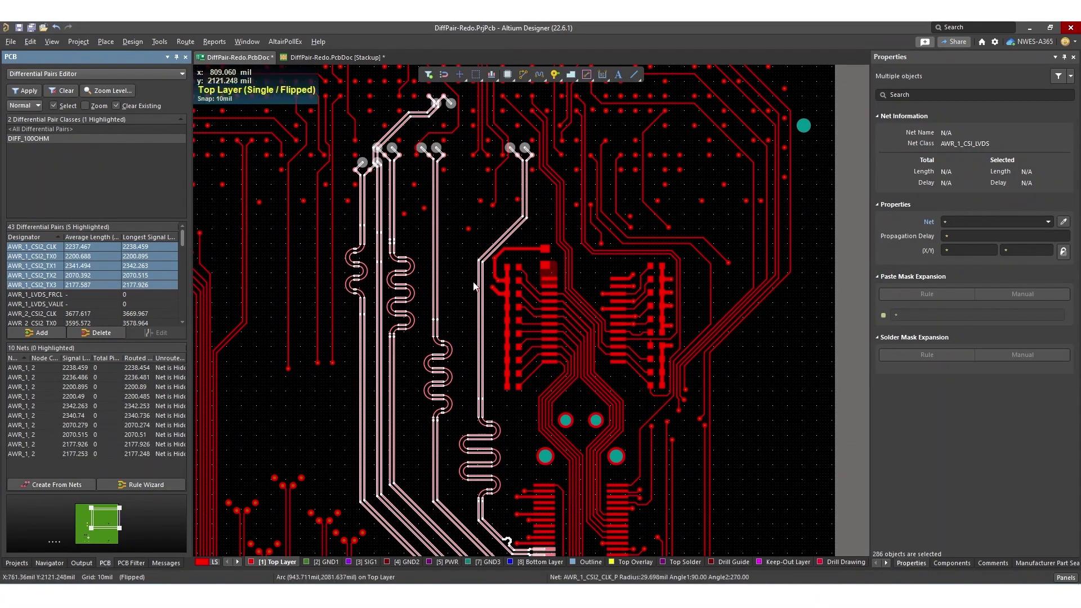
left_click(1070, 77)
left_click(905, 99)
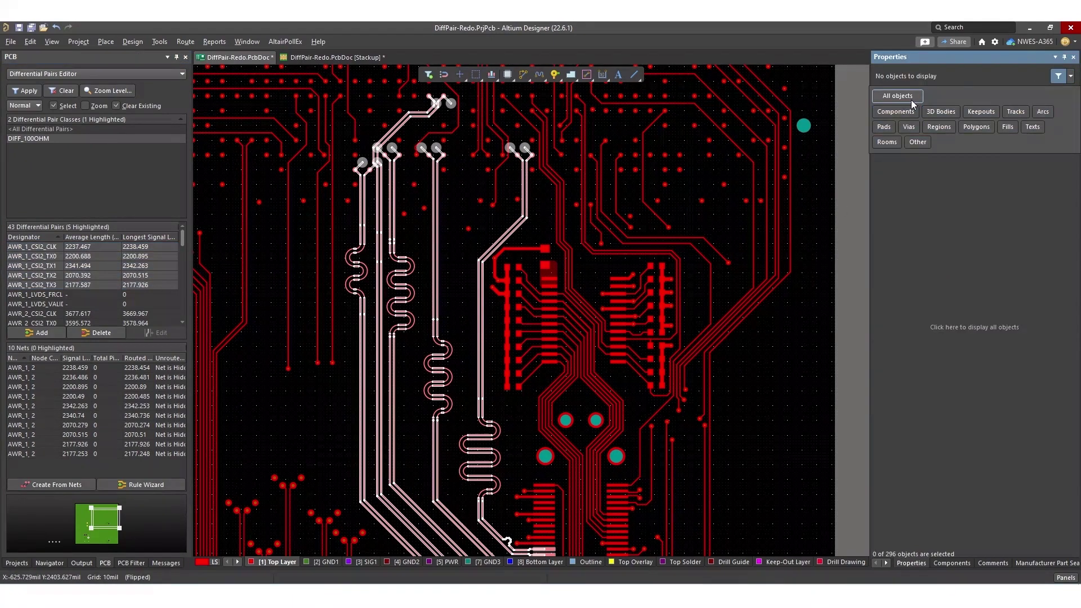
left_click(1017, 111)
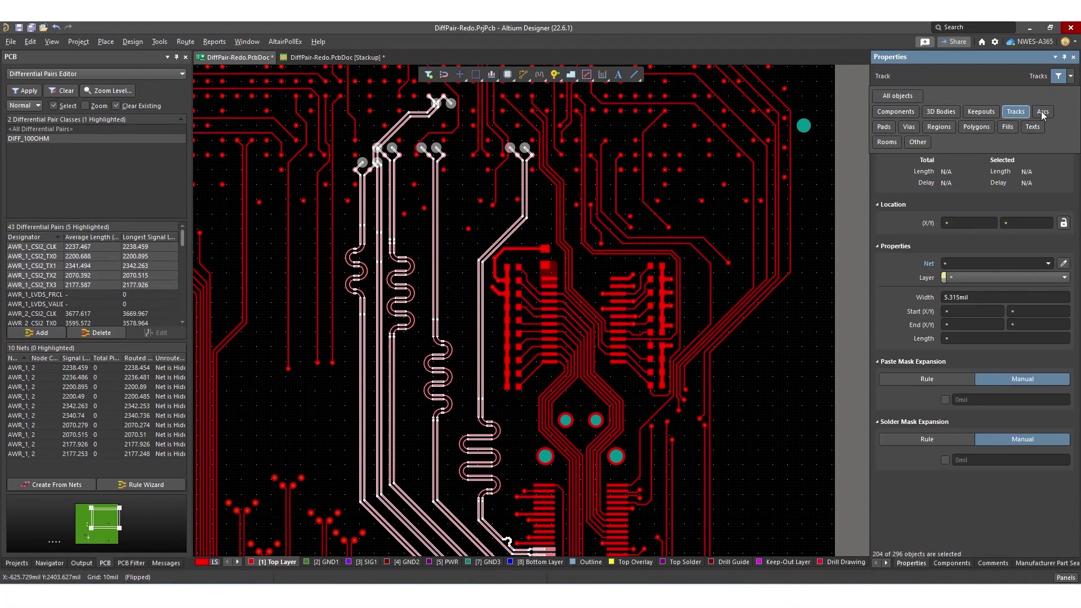
left_click(1042, 112)
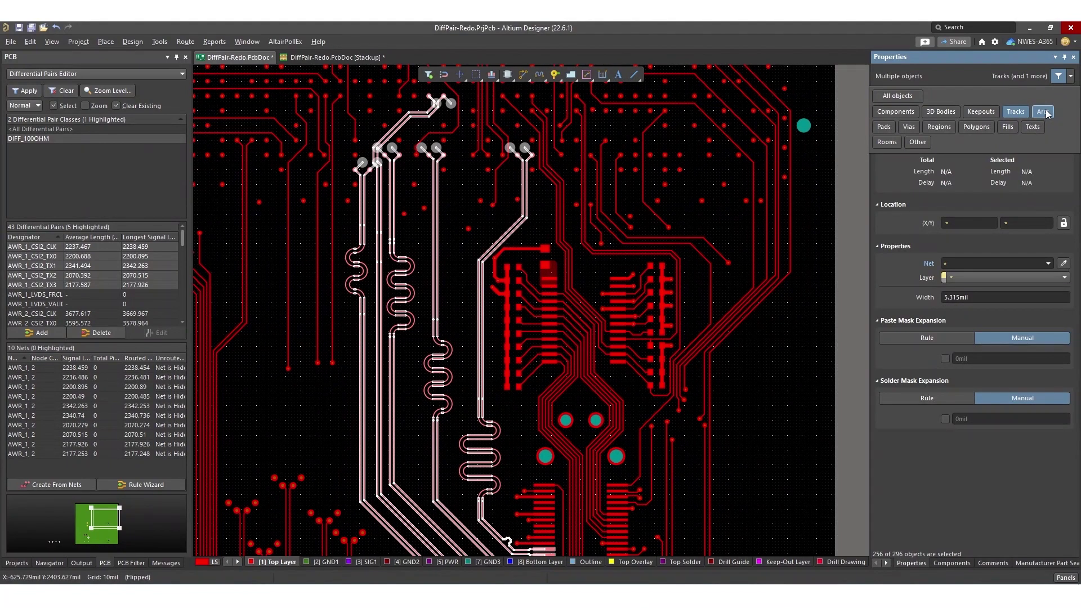
left_click(495, 212)
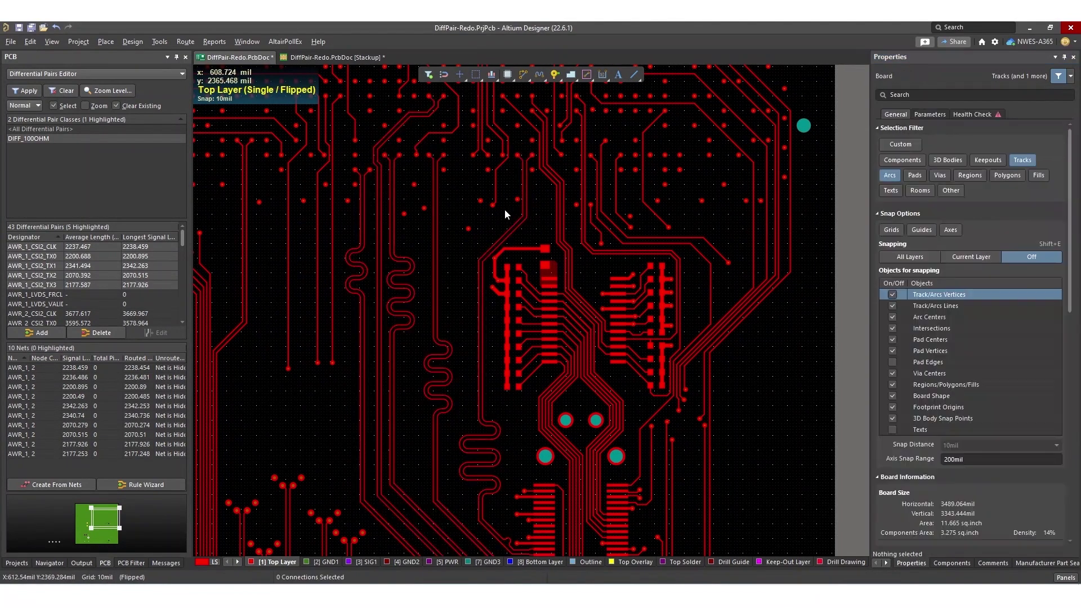
Reselect the five AWR_1_CSI2 pairs, set the width of their tracks and arcs to 6.315 mil, and clear the selection
left_click(39, 249)
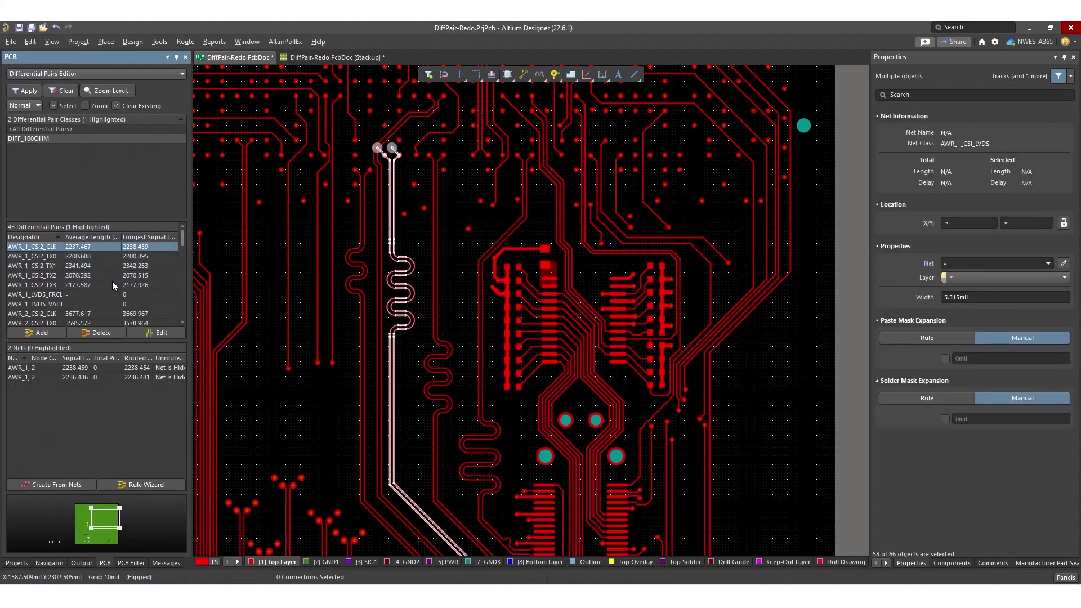
left_click(117, 284, "shift")
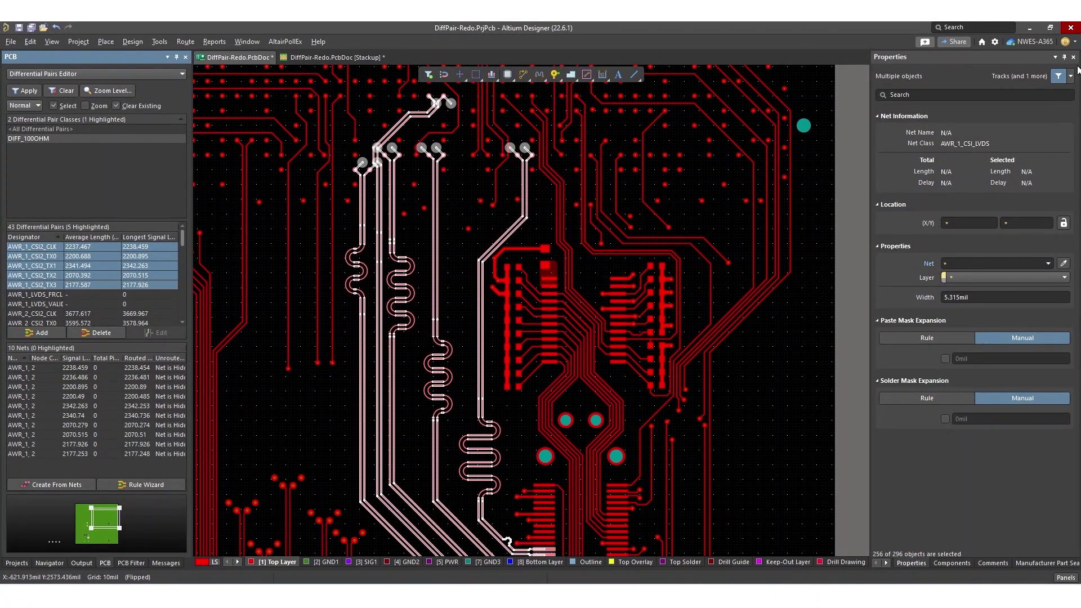
left_click(1057, 78)
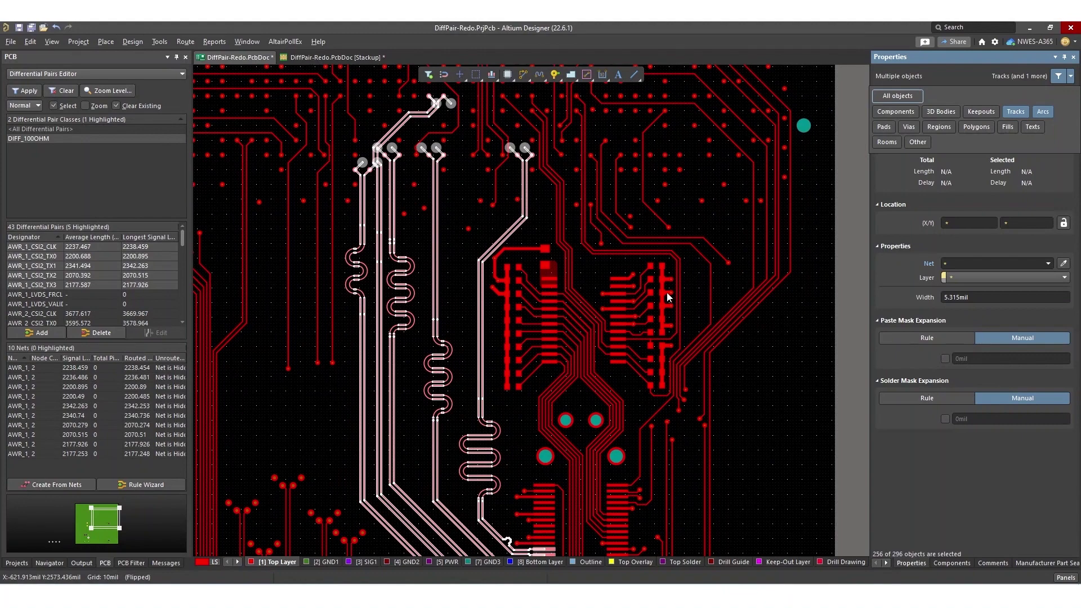
left_click(986, 298)
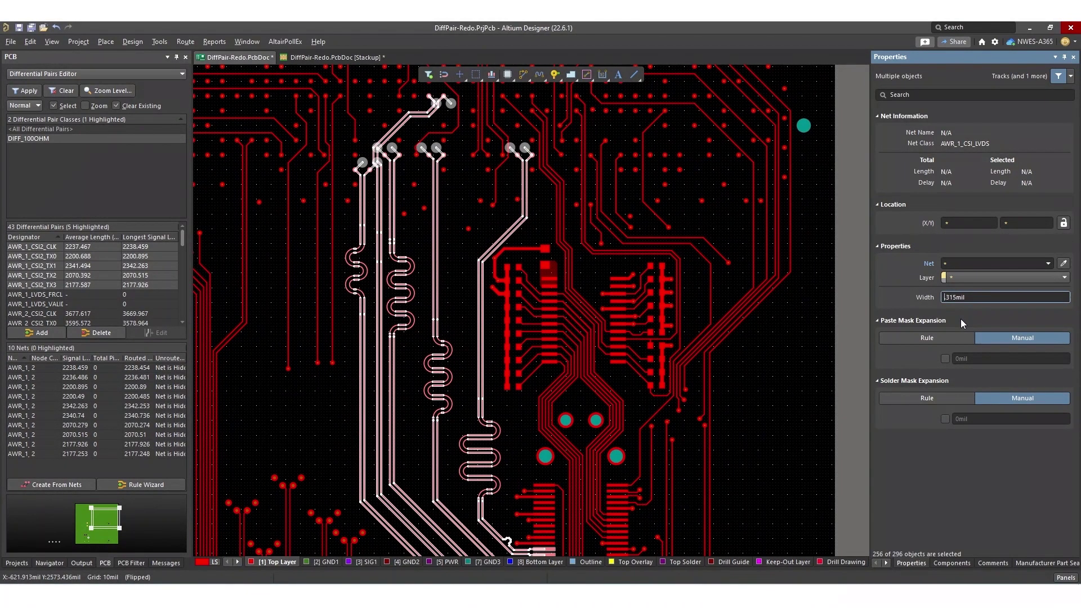
key("Return")
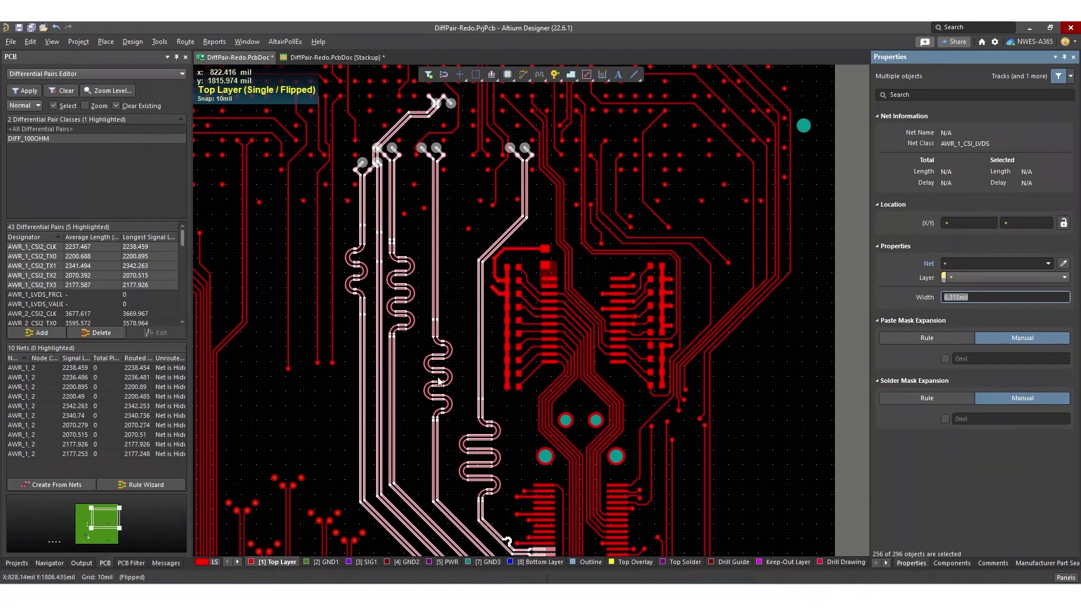
scroll(444, 347, "up", 6, "ctrl")
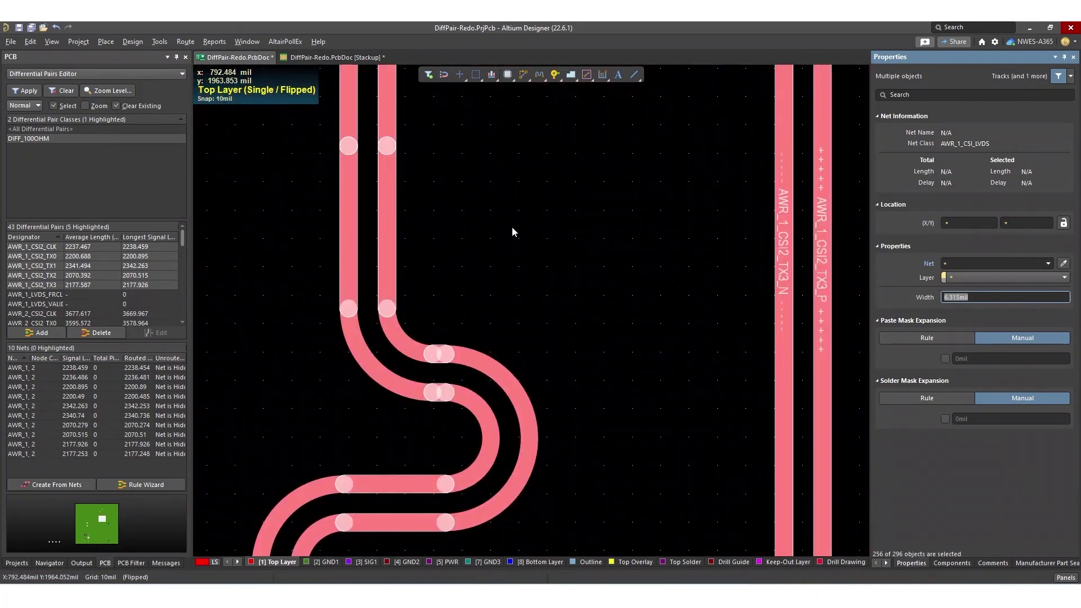
left_click(515, 248)
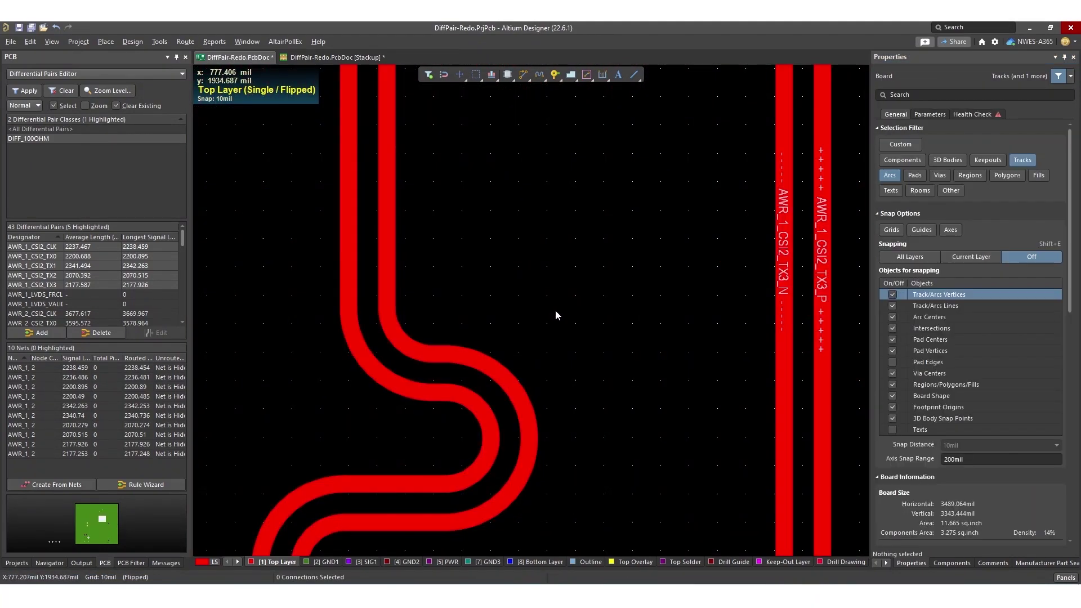
Review the AWR_1_CSI2 meanders, check the SIG1 entry in the stackup's D100 impedance profile, and return to the board layout
scroll(555, 308, "down", 2, "ctrl")
scroll(555, 309, "down", 2, "ctrl")
right_click_drag(555, 370, 574, 228)
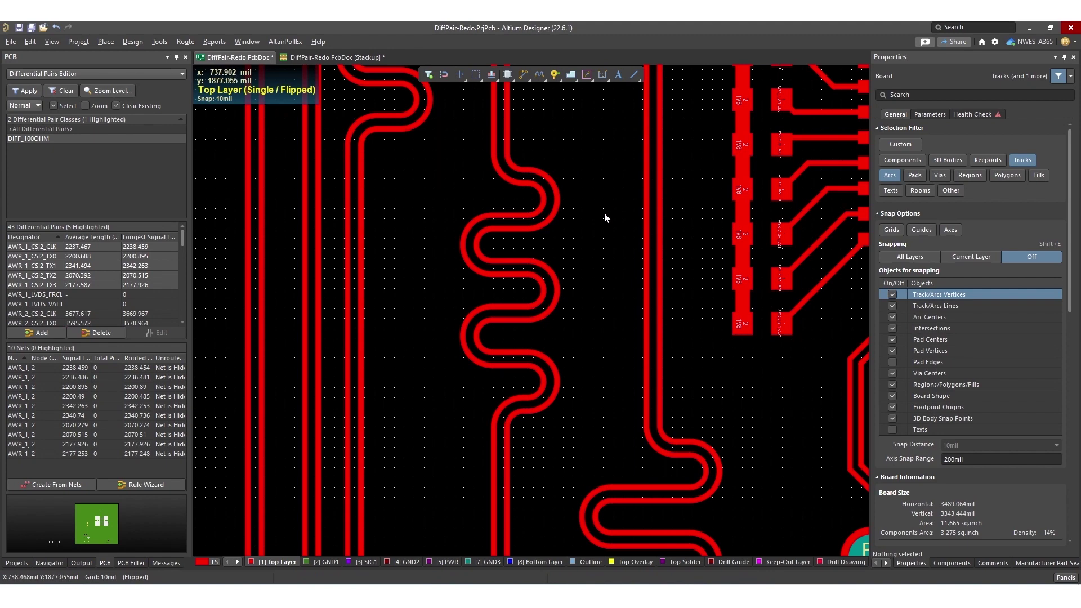
scroll(603, 220, "down", 1, "ctrl")
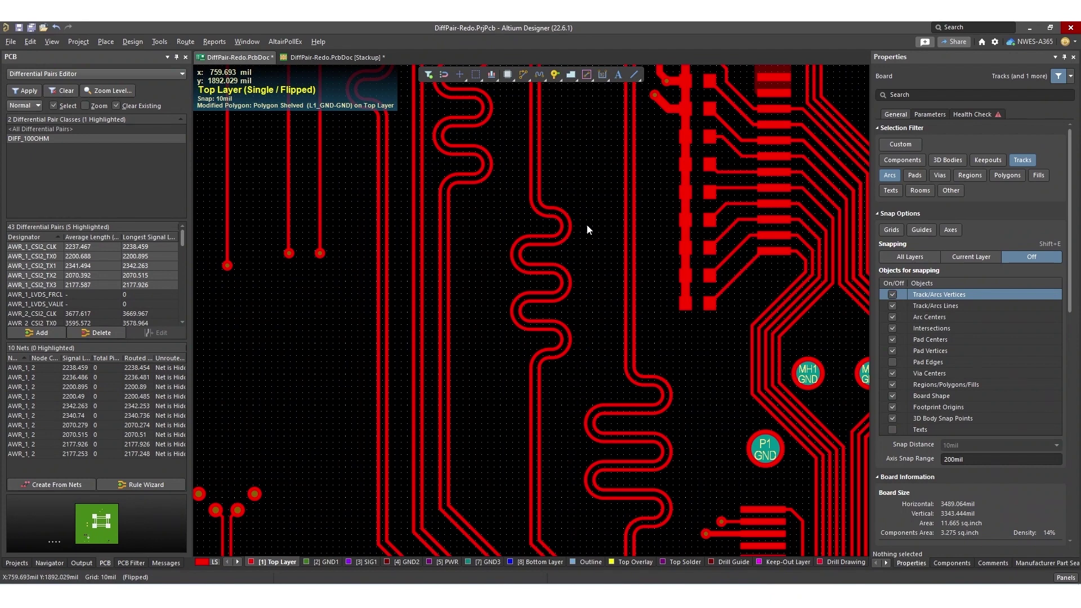
scroll(583, 231, "up", 3)
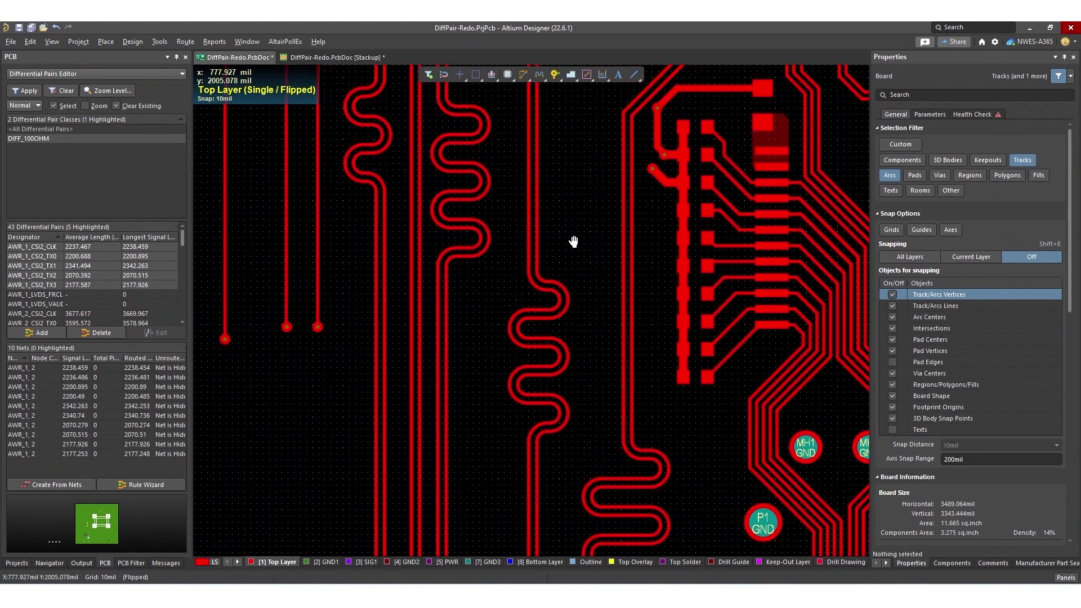
scroll(580, 254, "up", 3)
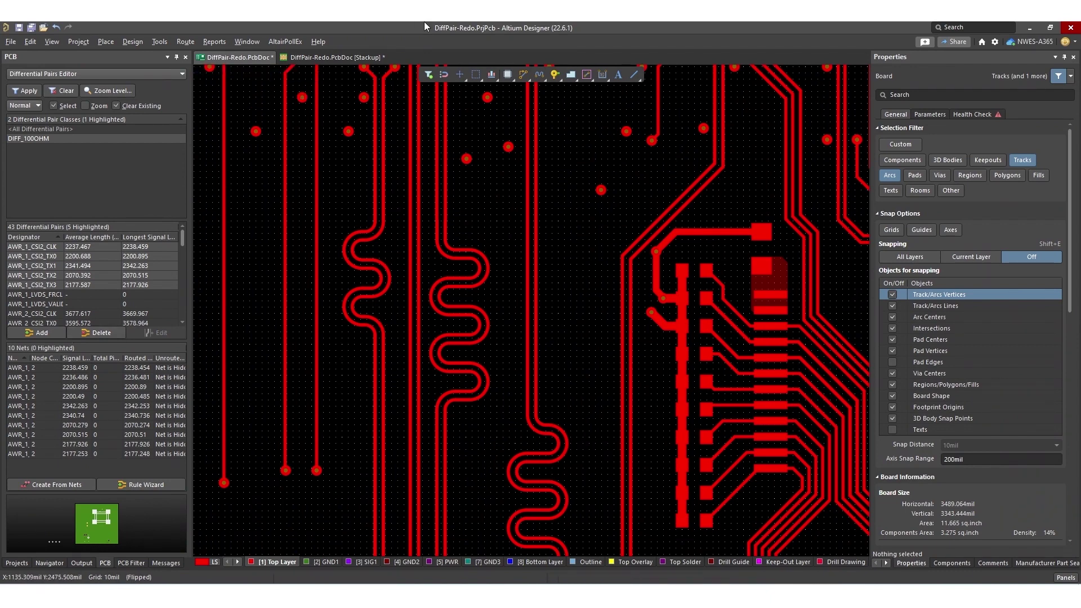
left_click(340, 57)
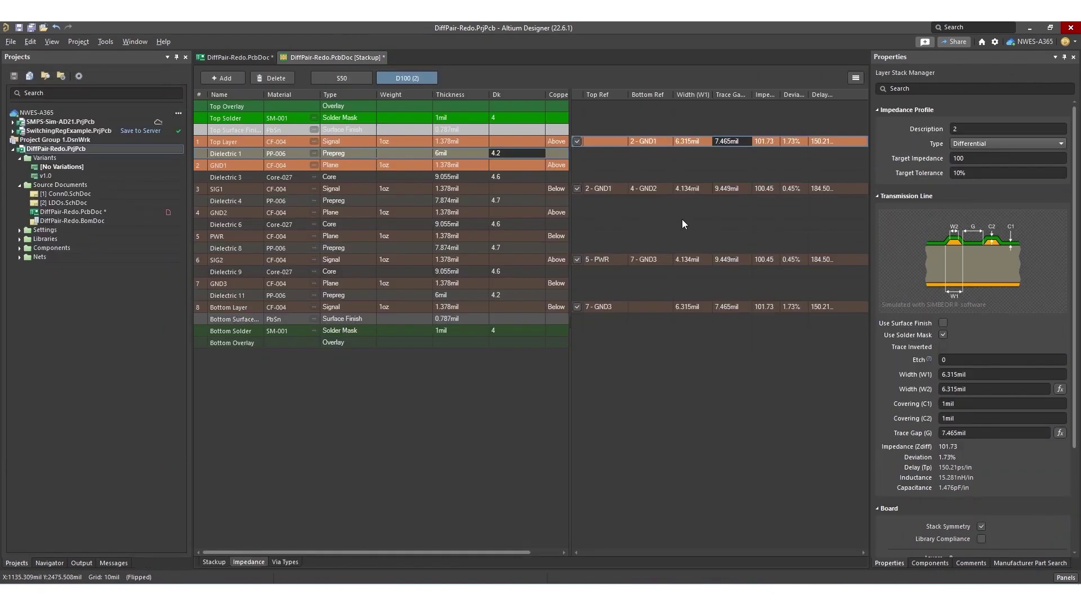
left_click(614, 191)
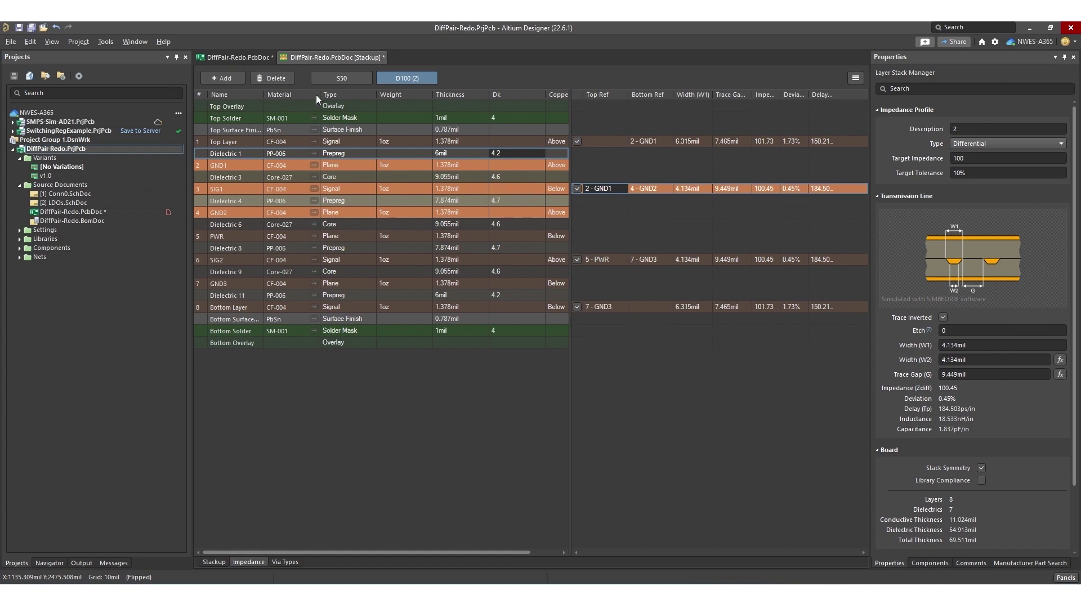
left_click(237, 57)
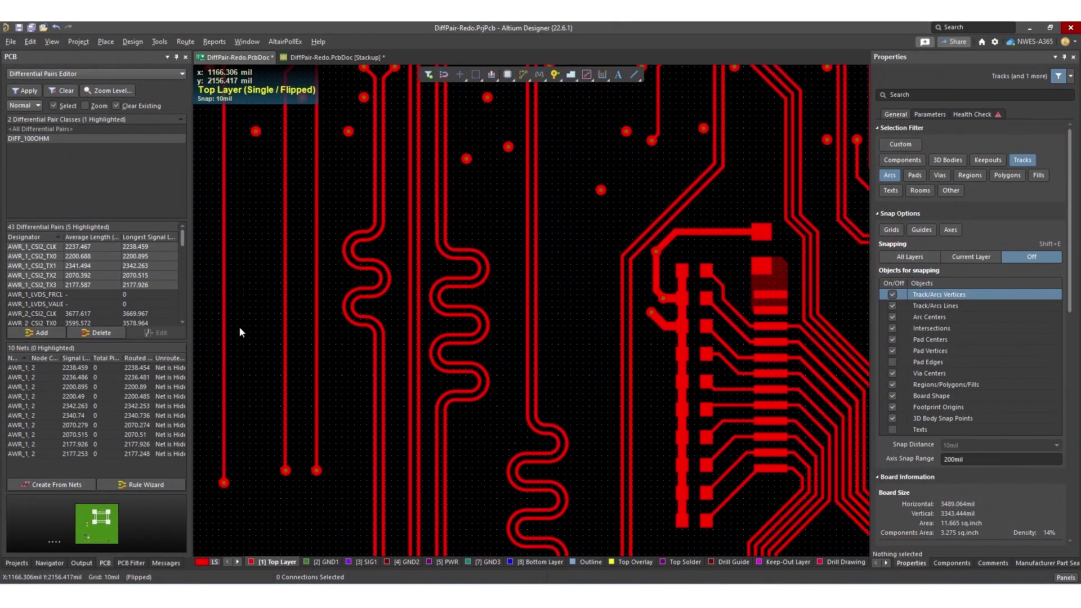
Display the SIG1 layer and examine the AWR_2_CSI2 differential pairs where they end at their vias
left_click(362, 563)
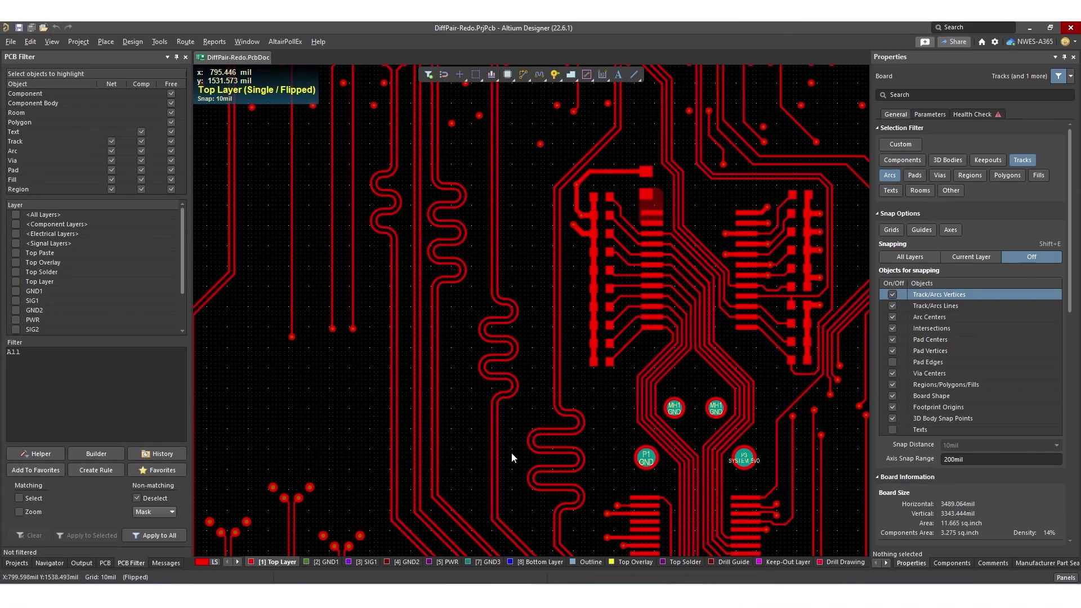
right_click_drag(451, 404, 553, 345)
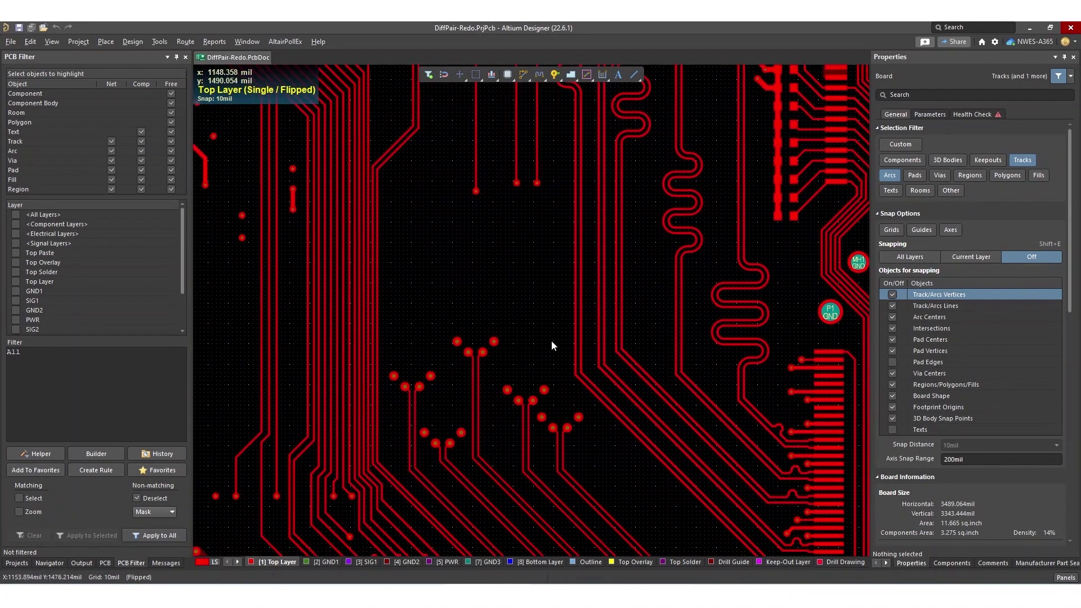
left_click(365, 562)
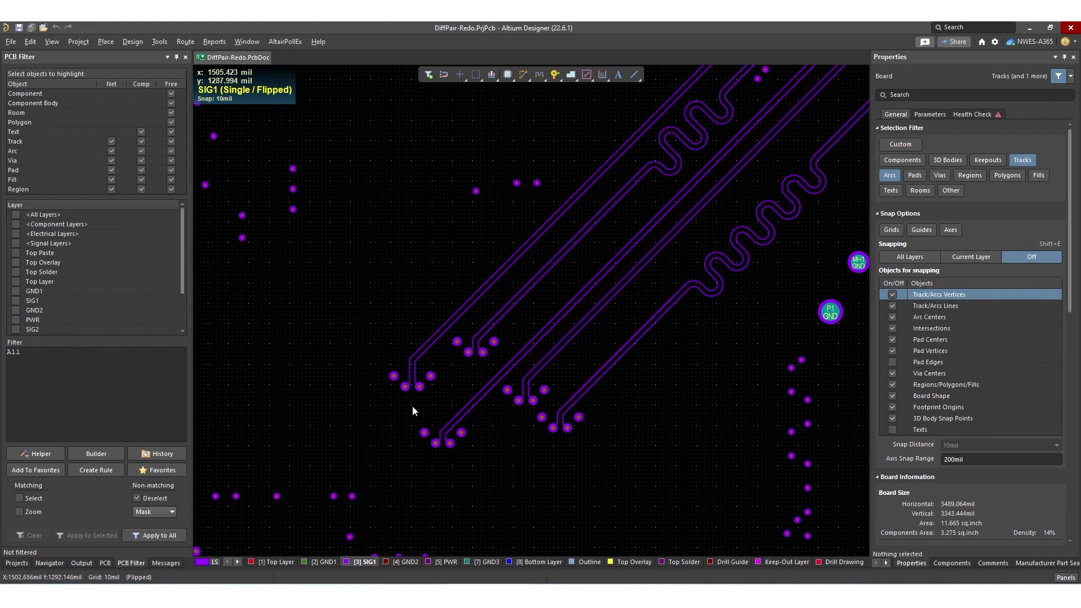
scroll(417, 389, "up", 6, "ctrl")
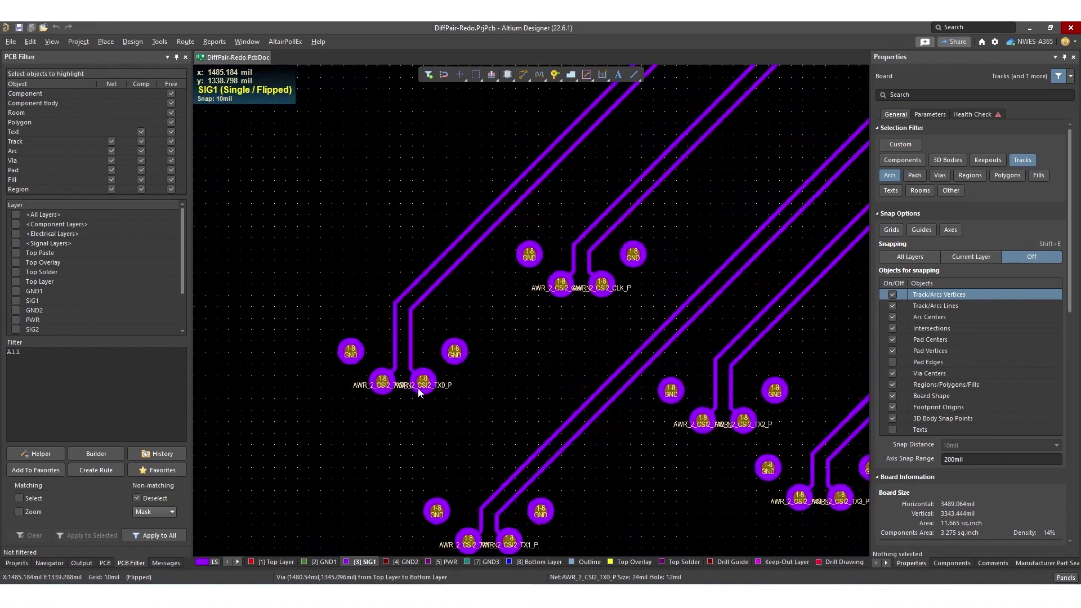
Check the width of the AWR_2_CSI2_TX0_P track on SIG1 and on the Top Layer
left_click(456, 345)
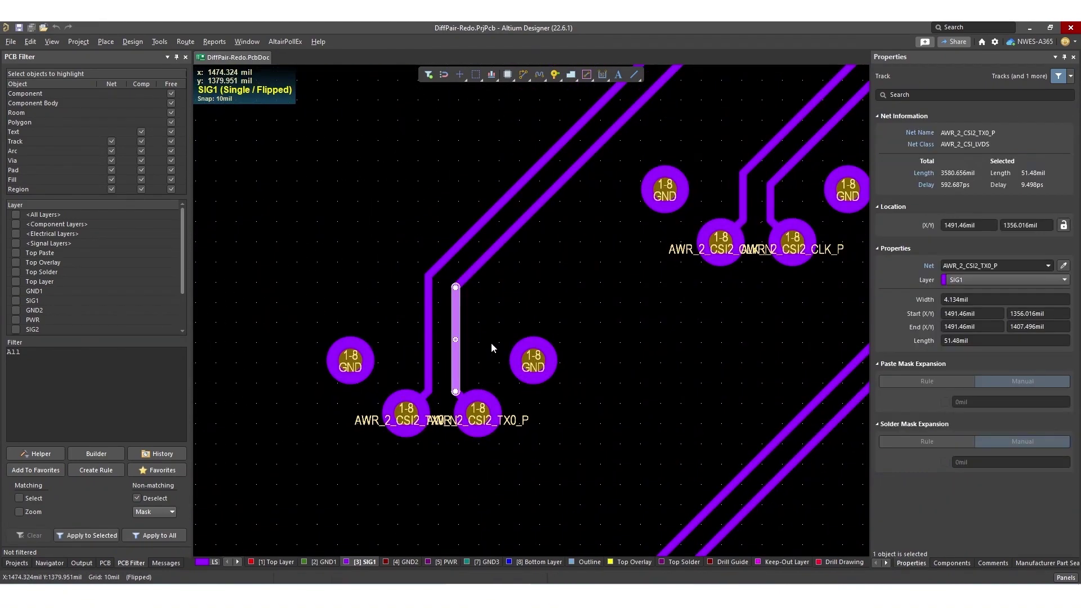
key("Delete")
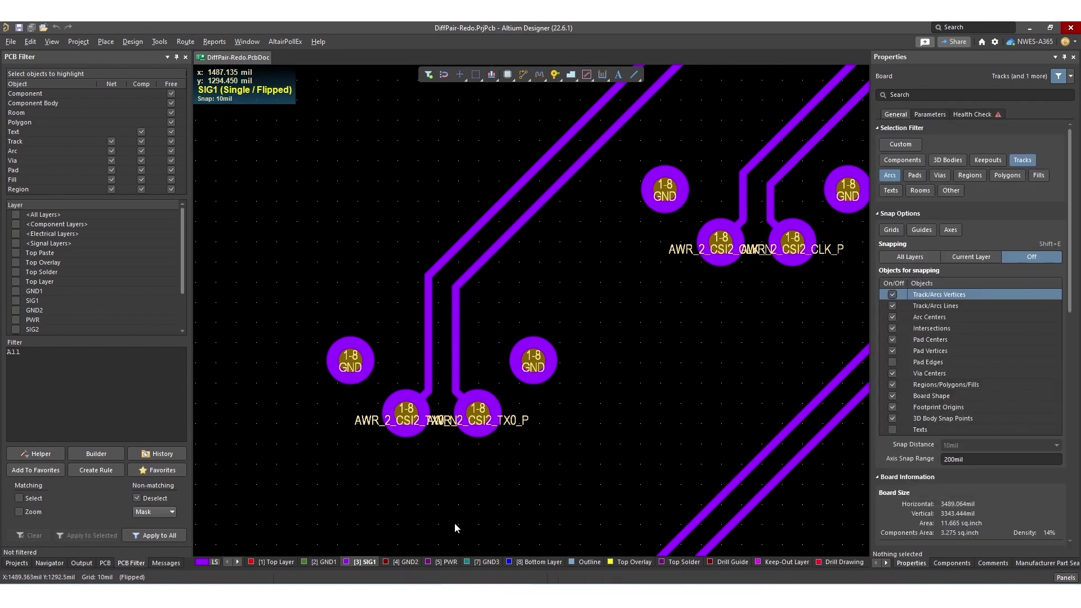
left_click(278, 562)
scroll(499, 387, "down", 2)
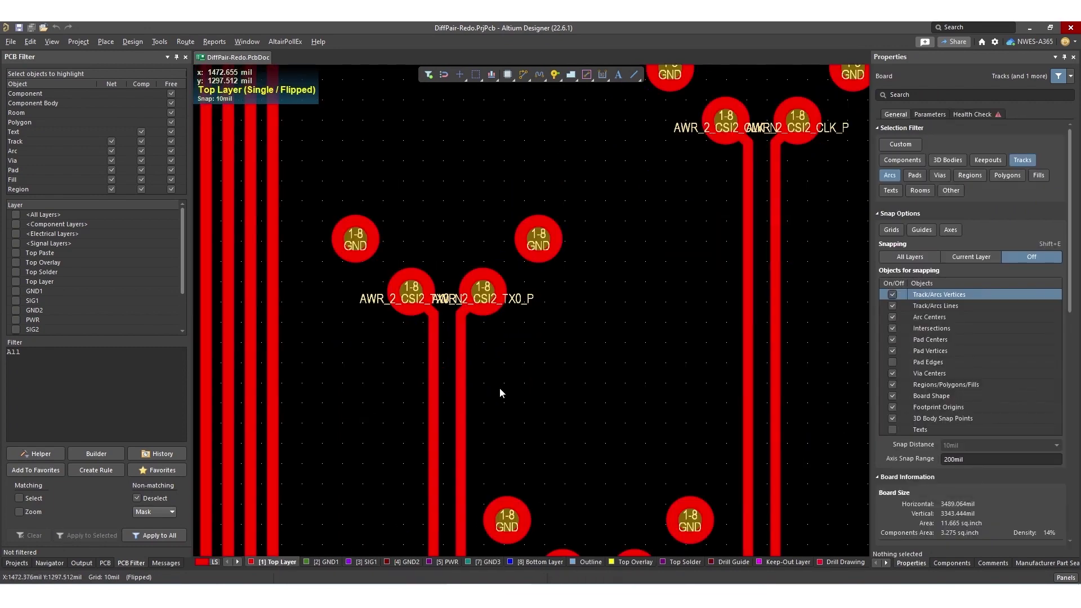
left_click(460, 413)
right_click_drag(644, 382, 325, 540)
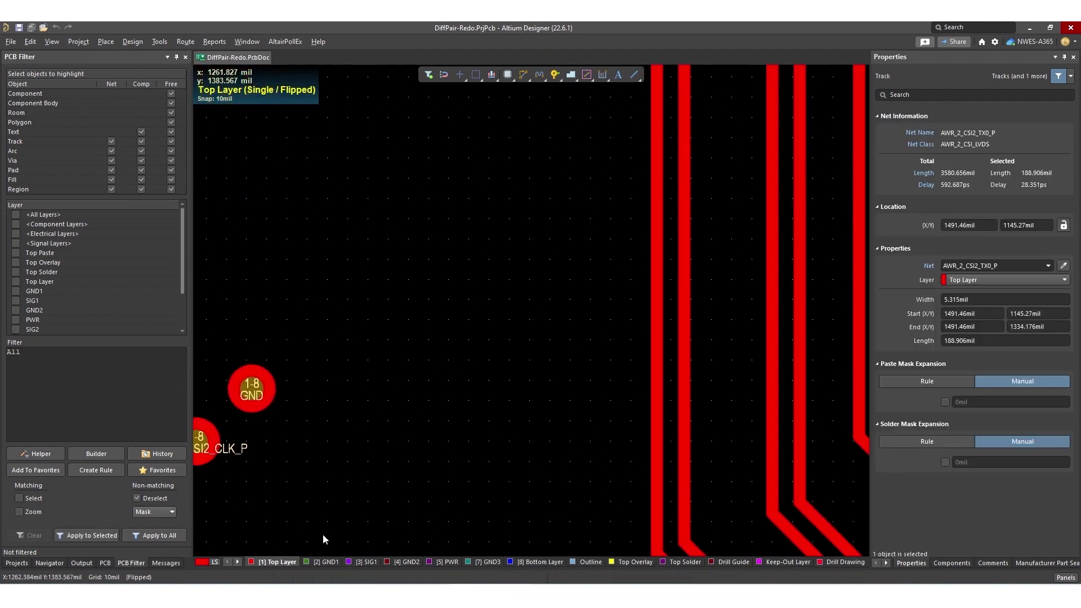
Check the AWR_1_CSI2_TX0_N track's width on the Top Layer, clear the selection, and view the neighbouring differential pairs
left_click(649, 313)
scroll(420, 451, "down", 3)
scroll(420, 451, "left", 3)
right_click_drag(413, 420, 569, 300)
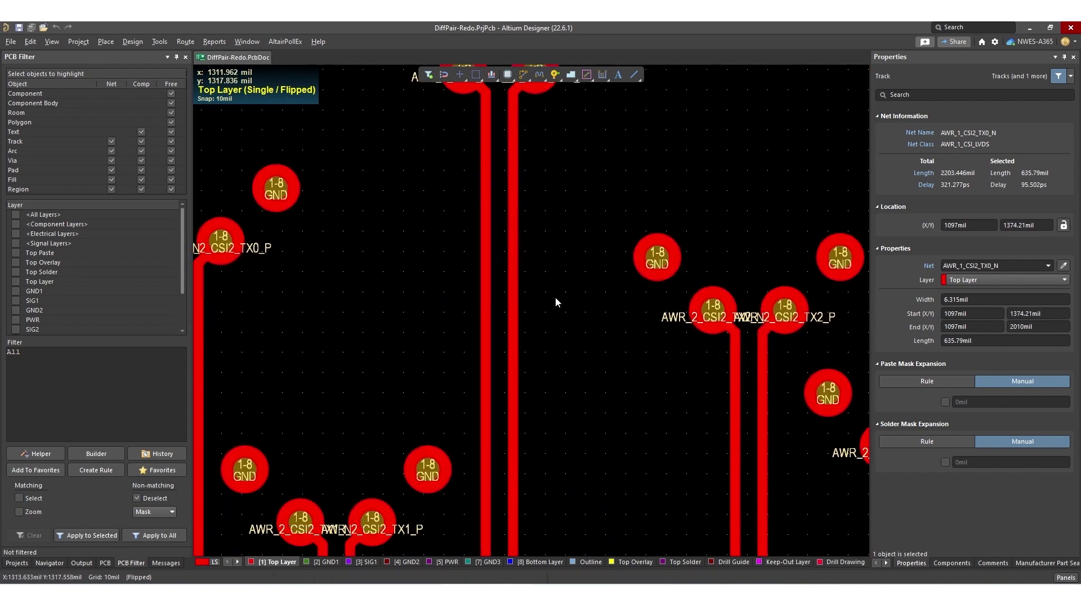
left_click(563, 282)
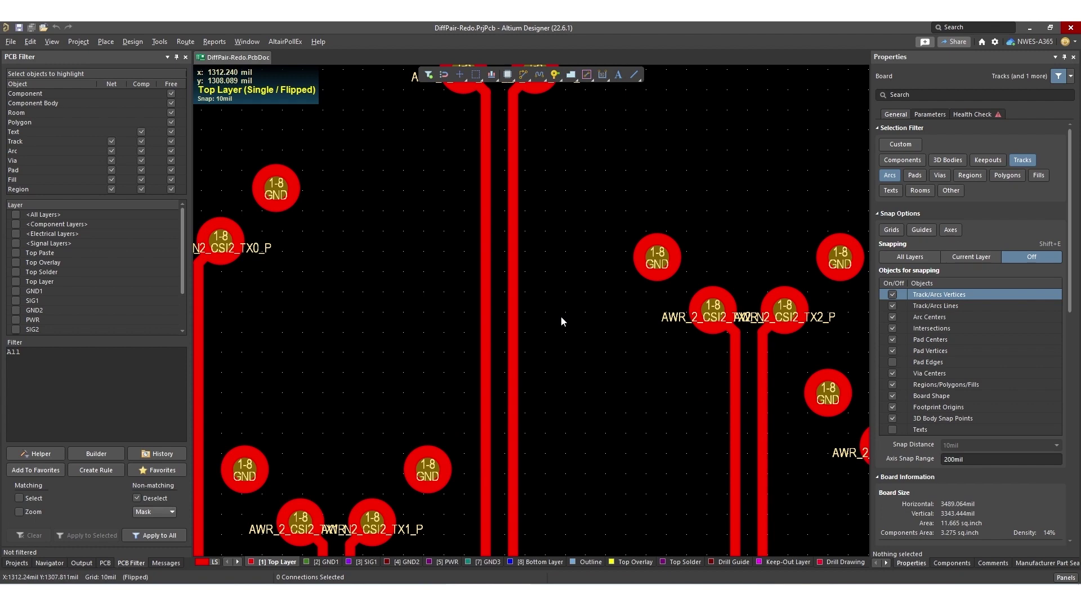
scroll(562, 321, "down", 5, "ctrl")
right_click_drag(619, 258, 531, 248)
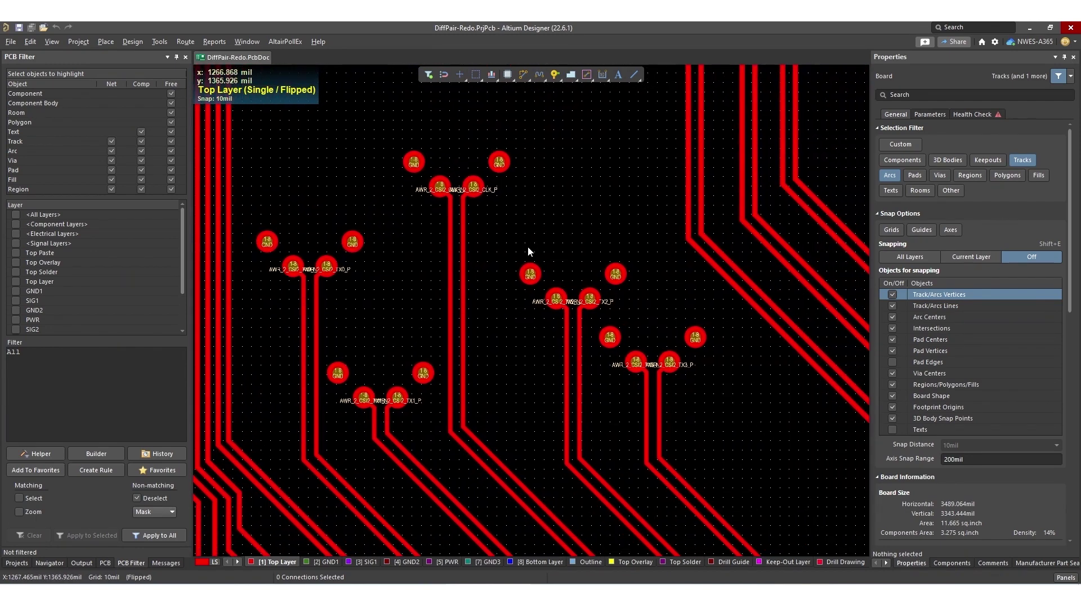
scroll(507, 304, "down", 2, "ctrl")
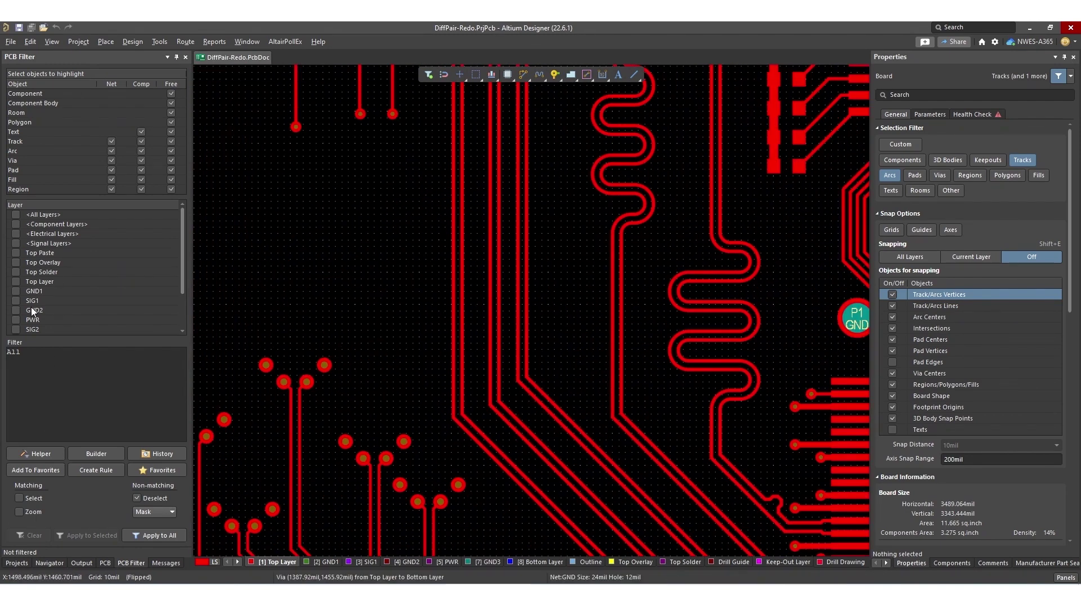
Highlight the DIFF_100OHM class, select the AWR_2_CSI2_CLK pair, and review which object types its properties cover
left_click(105, 562)
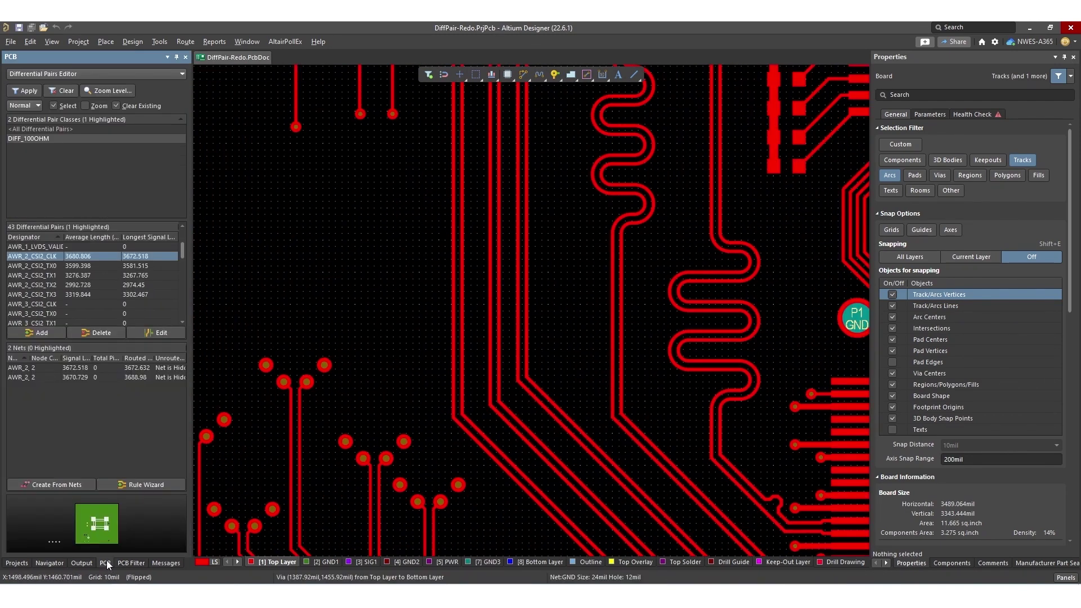
left_click(49, 139)
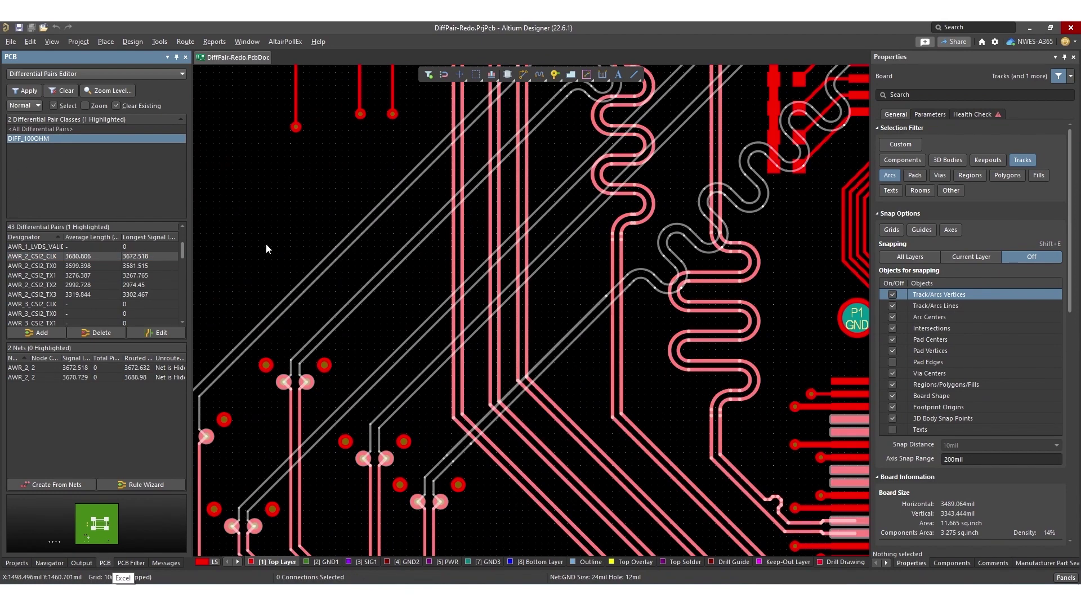
left_click(50, 258)
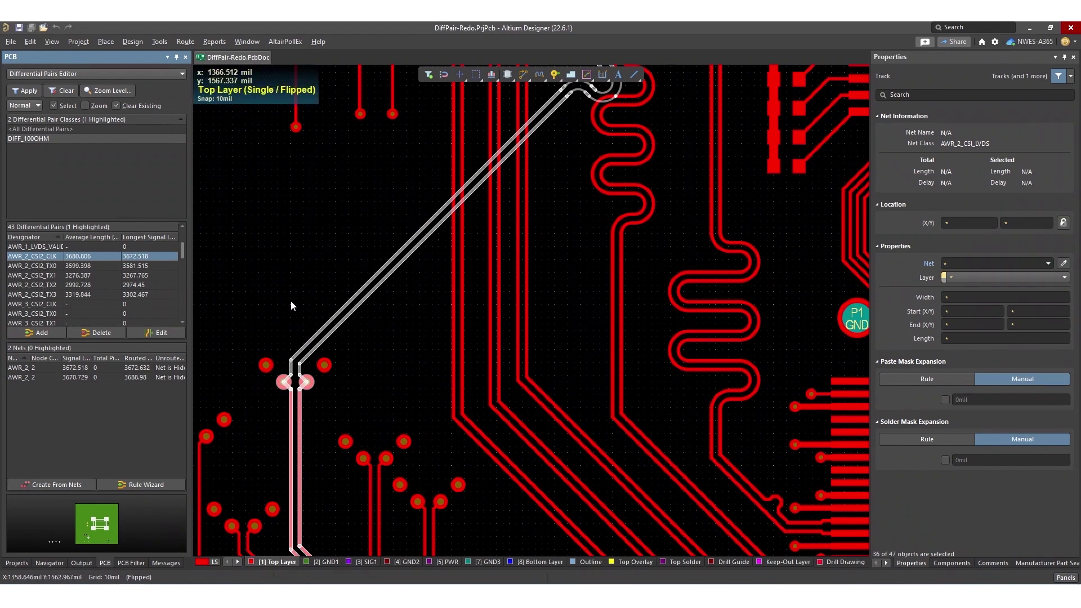
right_click_drag(386, 356, 370, 401)
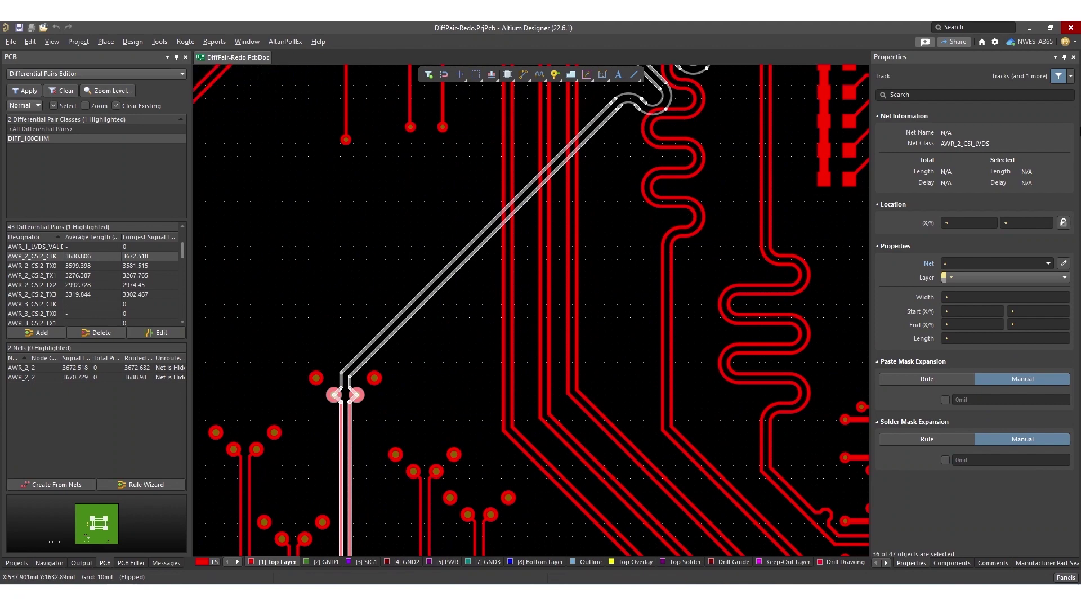
left_click(1071, 76)
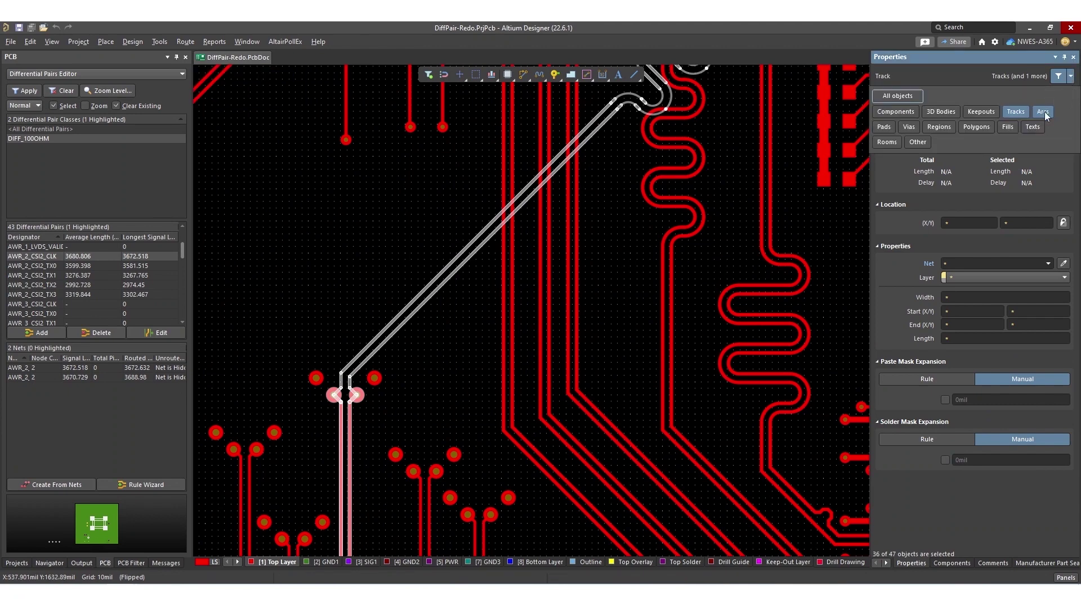
left_click(1070, 76)
right_click_drag(448, 219, 354, 396)
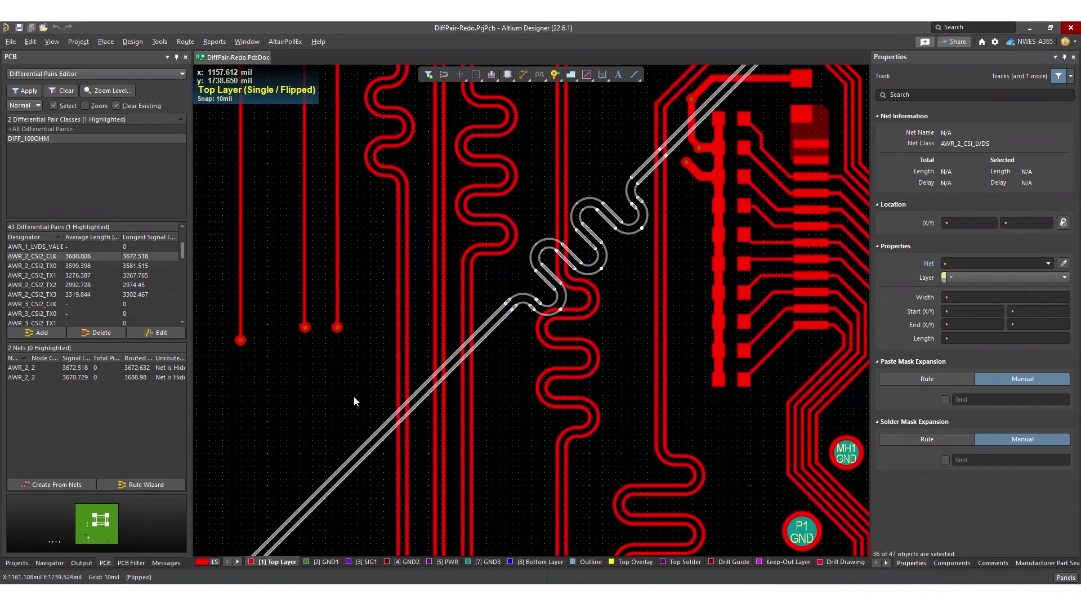
Display SIG1, allow Other objects in the selection filter, inspect the AWR_2_CSI2_CLK meander as one object, and clear the selection
left_click(360, 562)
scroll(536, 335, "up", 3, "ctrl")
scroll(540, 338, "up", 3, "ctrl")
left_click(491, 301)
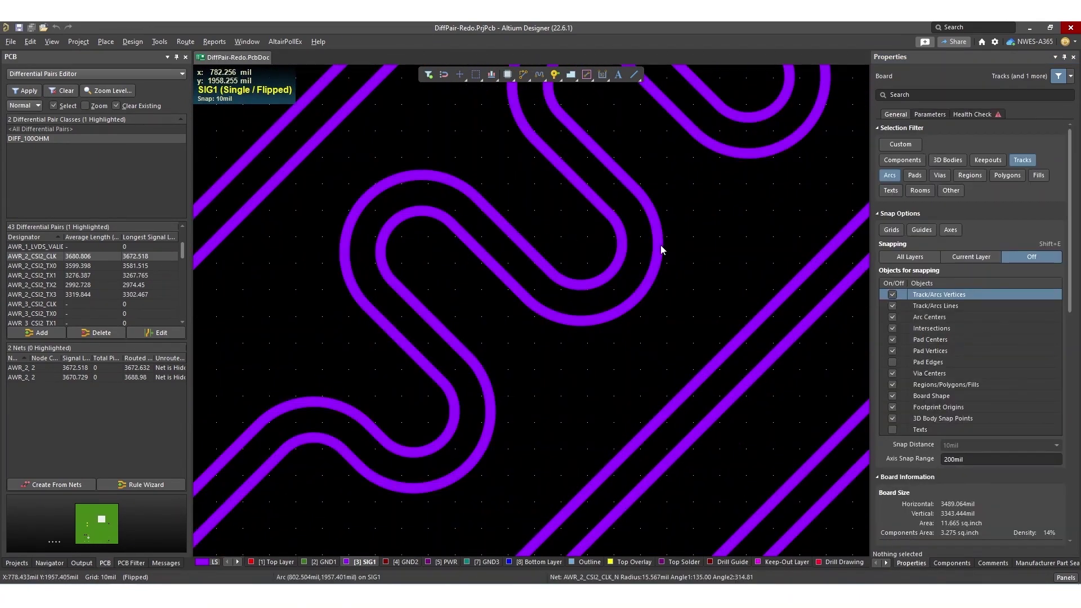
left_click(579, 231)
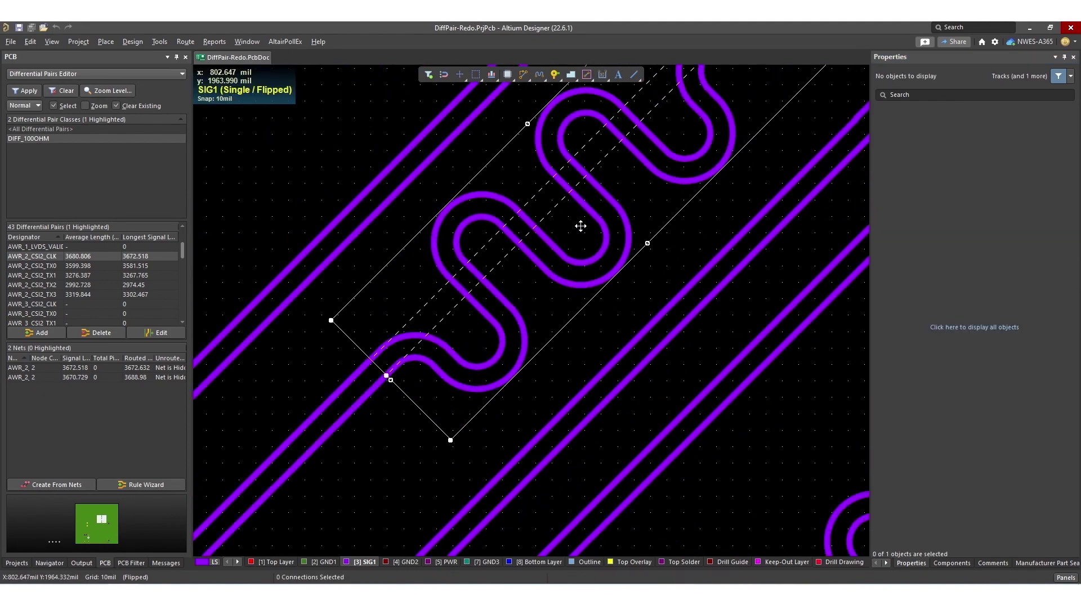
scroll(580, 226, "down", 2, "ctrl")
scroll(724, 246, "down", 3, "ctrl")
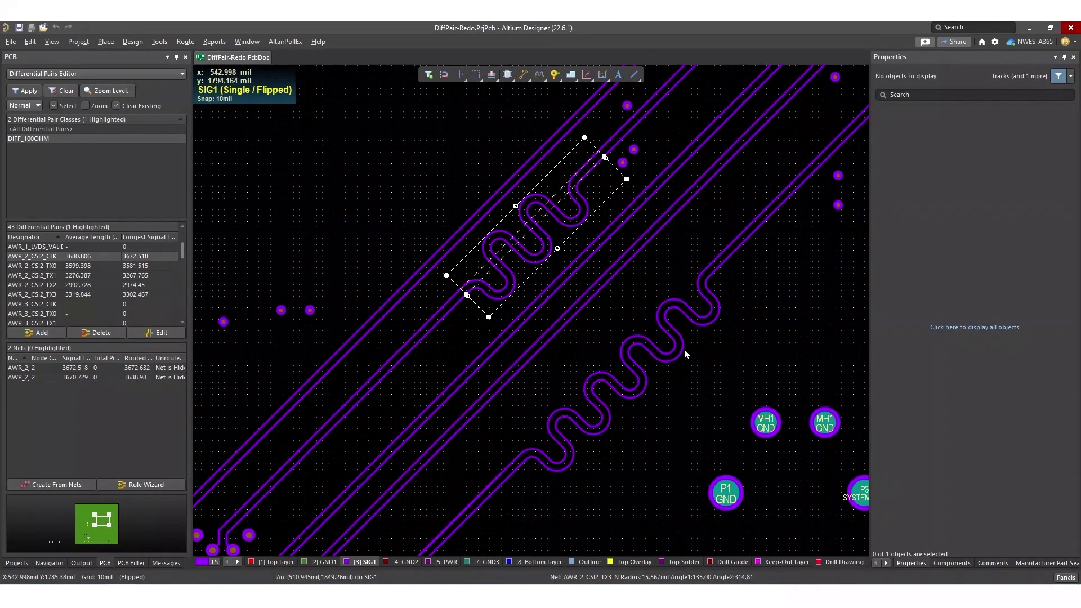
left_click(490, 357)
Start a PCB filter query with the condition that objects belong to the differential pair class DIFF_100OHM
left_click(131, 562)
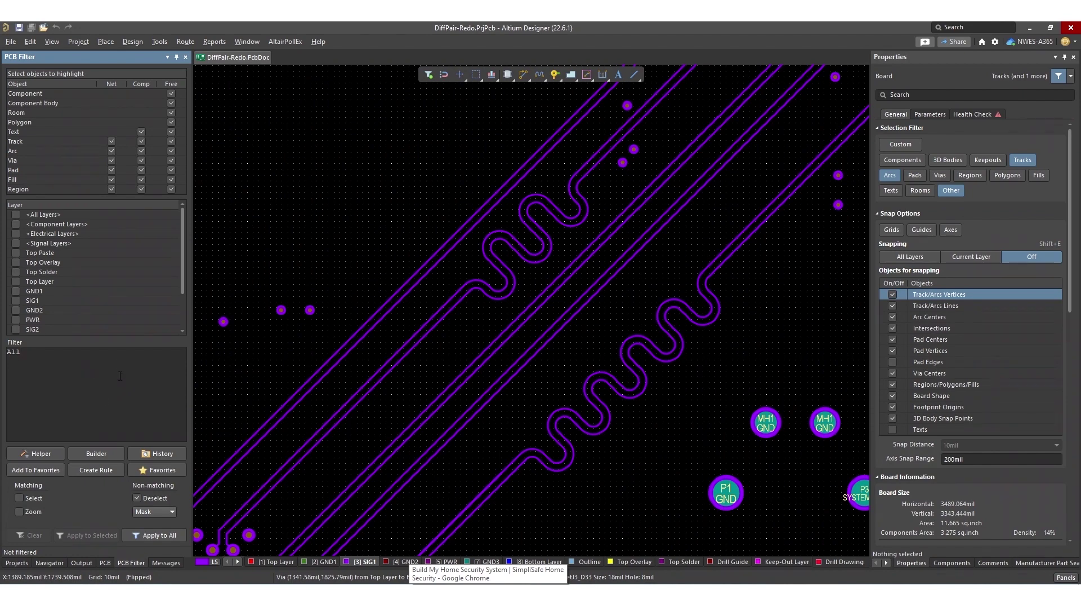
left_click(122, 364)
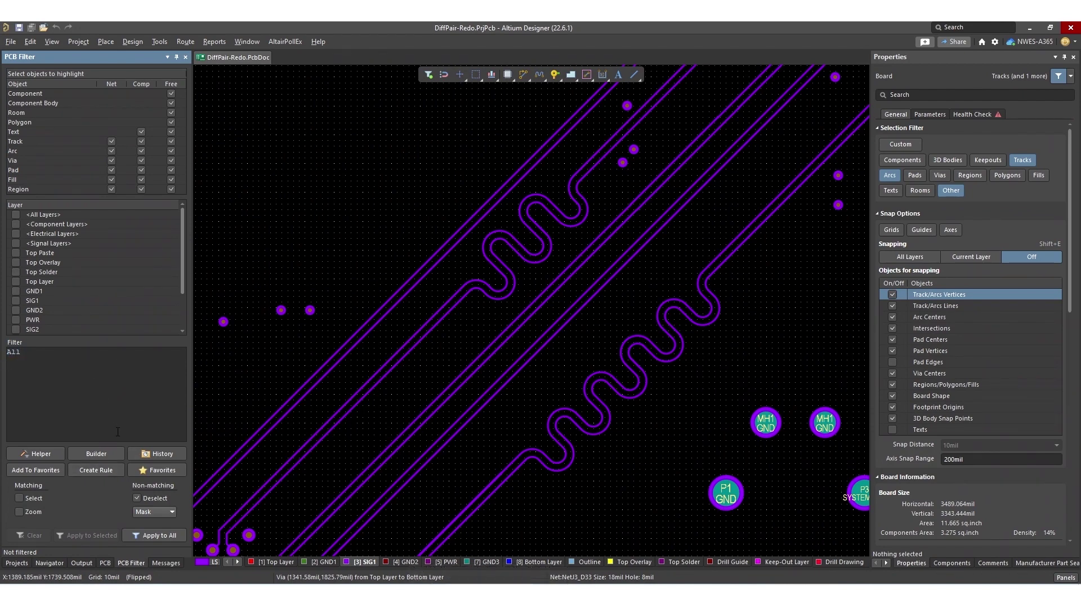
left_click(111, 454)
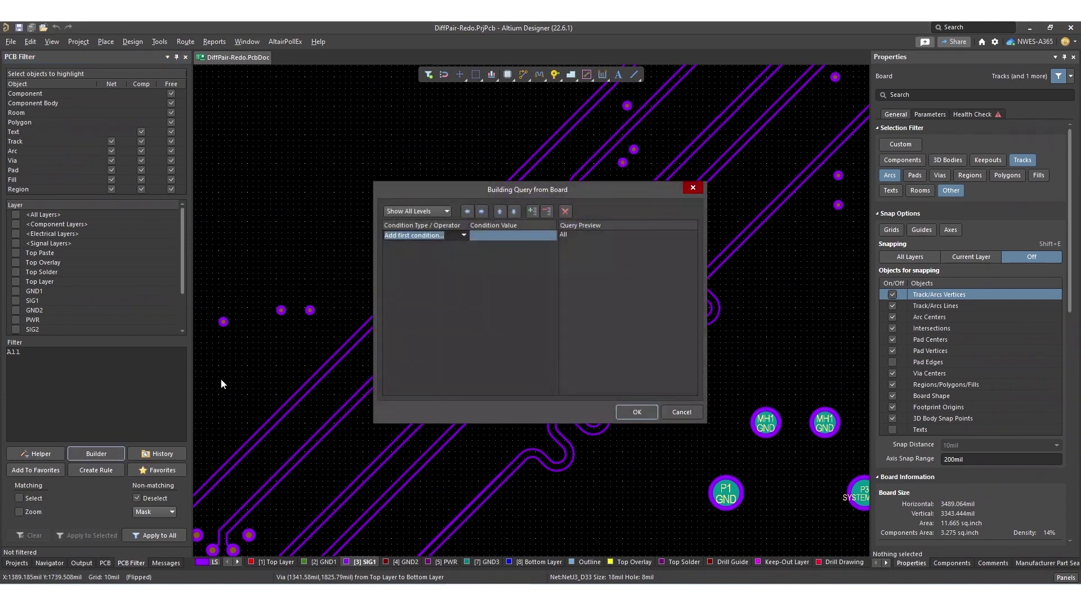
left_click(461, 235)
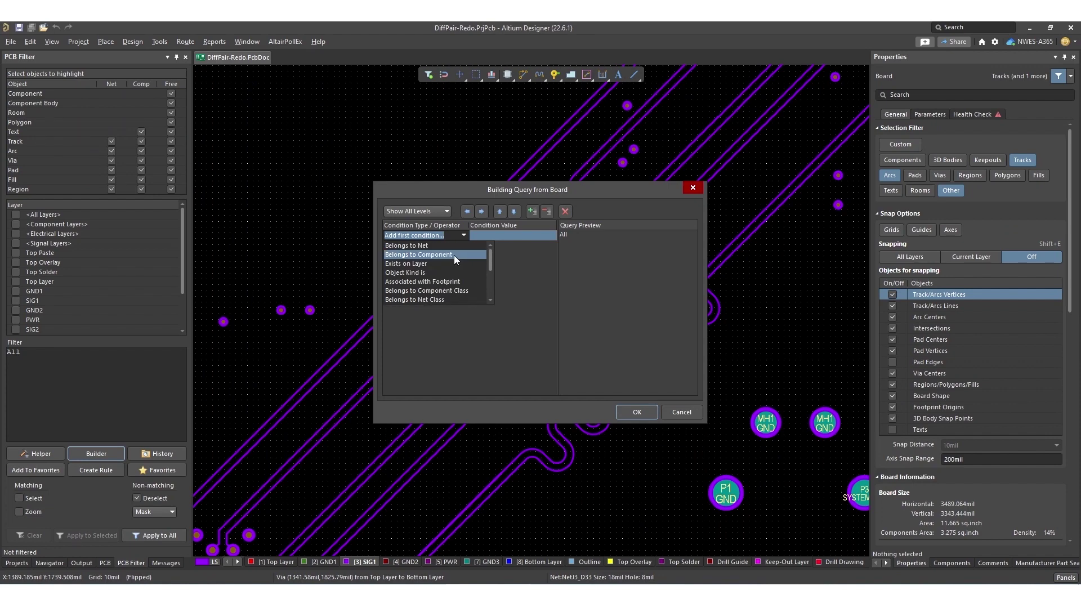
scroll(464, 292, "down", 1)
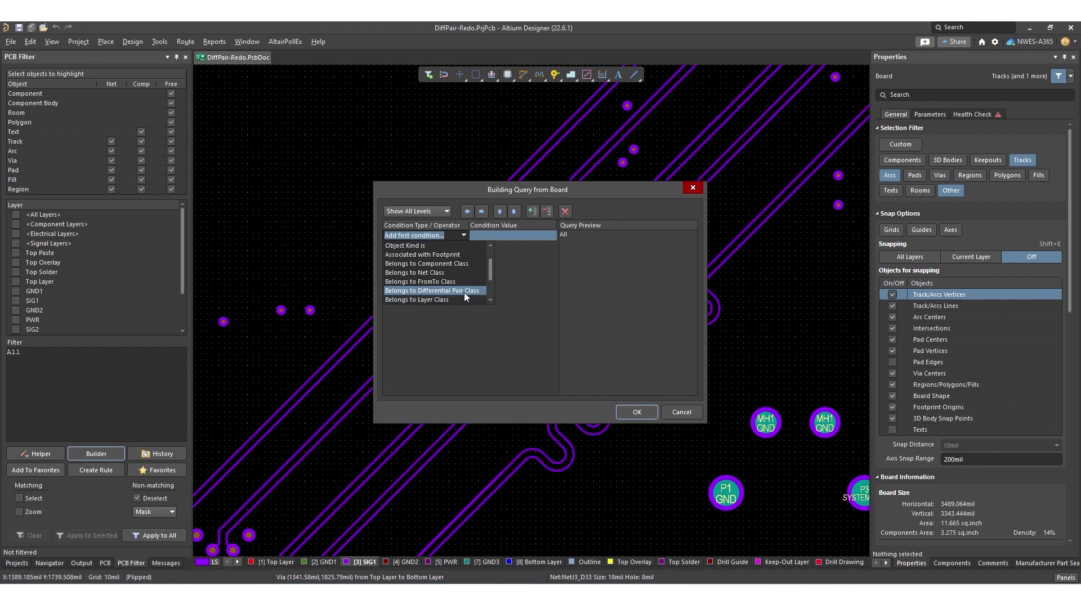
left_click(464, 292)
left_click(553, 236)
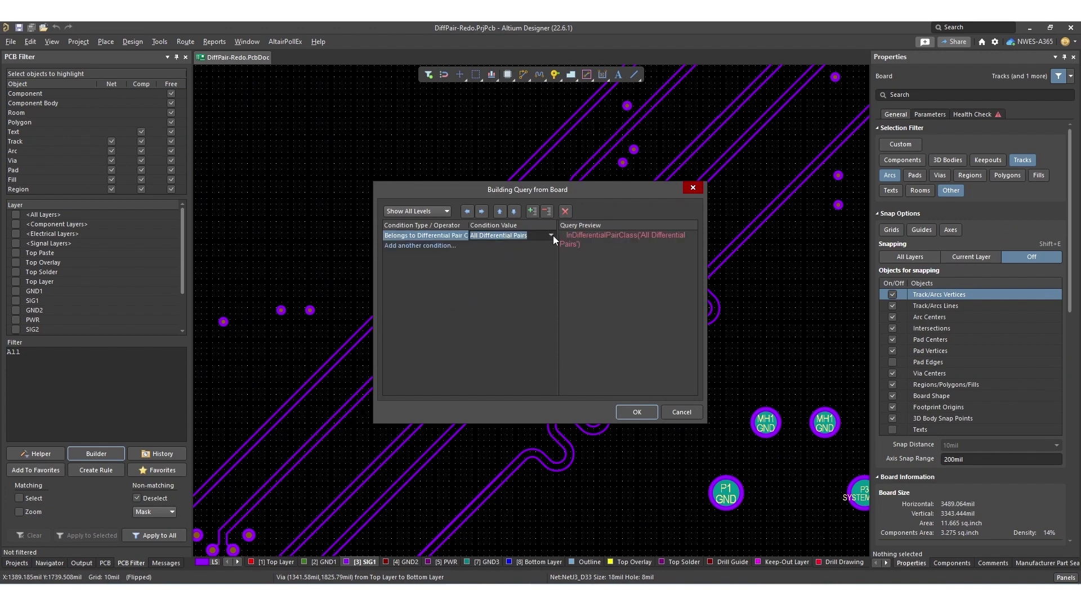
left_click(542, 254)
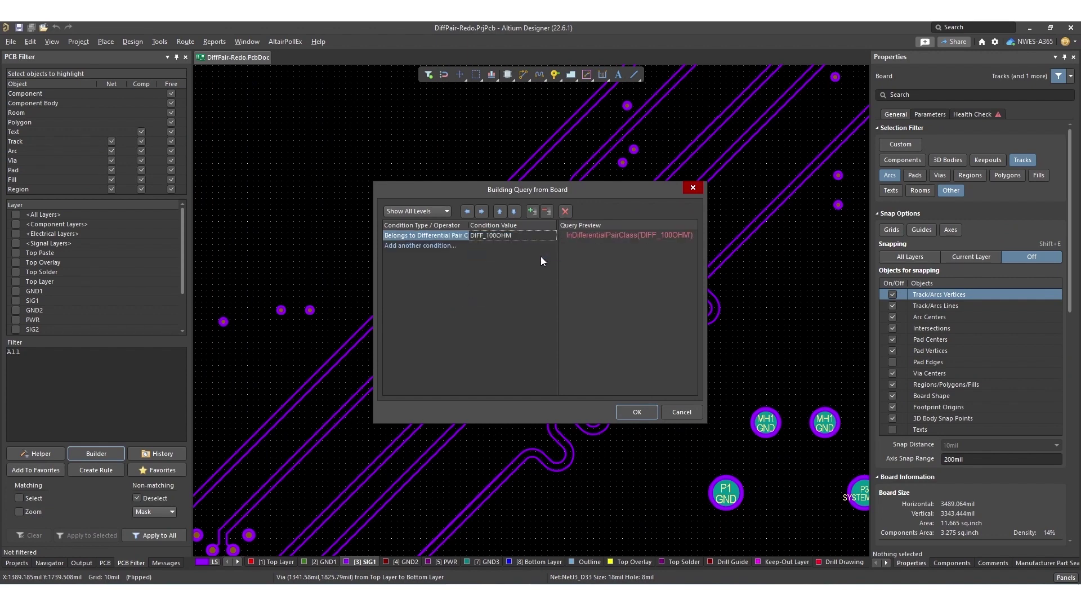
Add an AND condition that objects exist on layer SIG1, and apply the query to the board
left_click(432, 247)
left_click(464, 246)
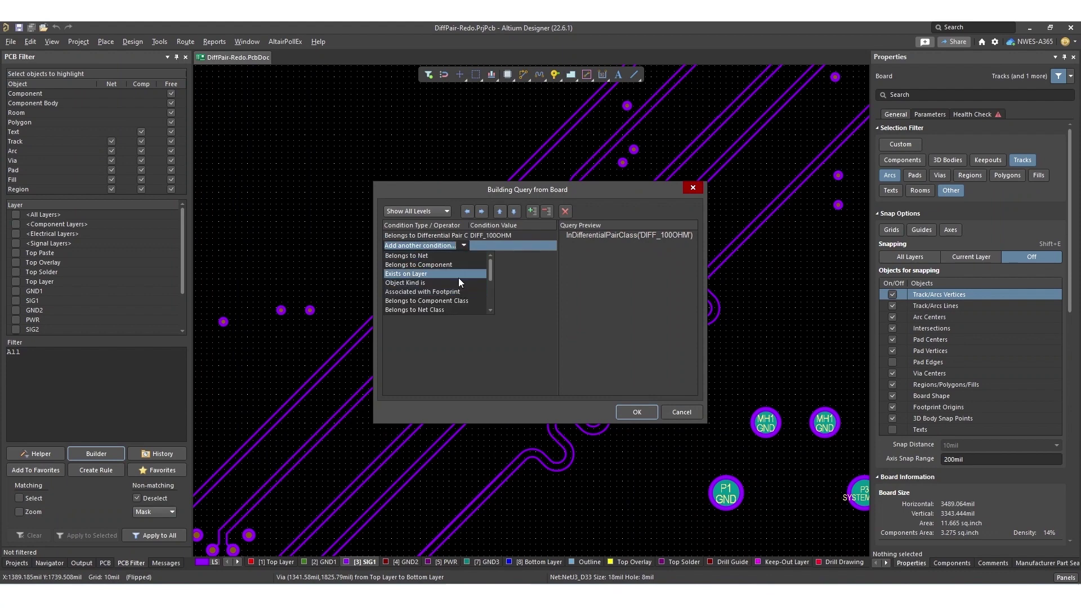
left_click(458, 274)
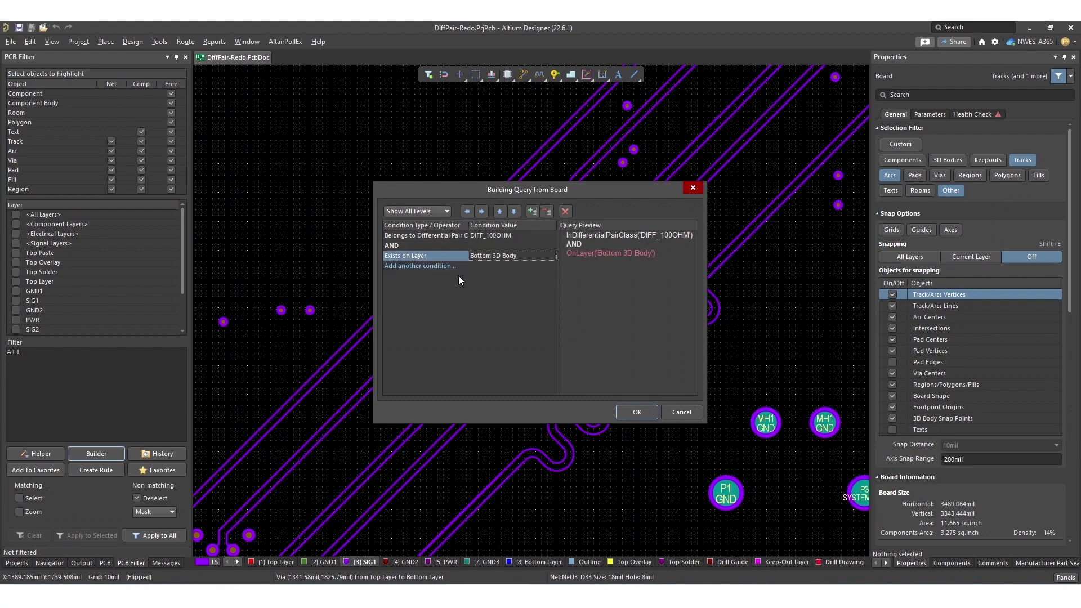
left_click(540, 256)
scroll(536, 287, "down", 3)
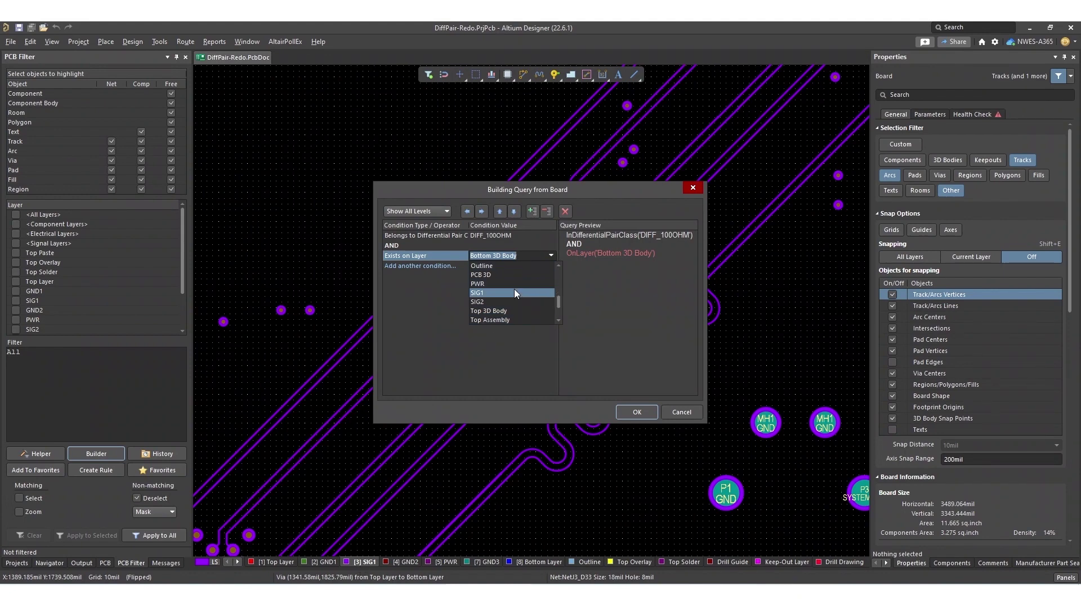
left_click(515, 293)
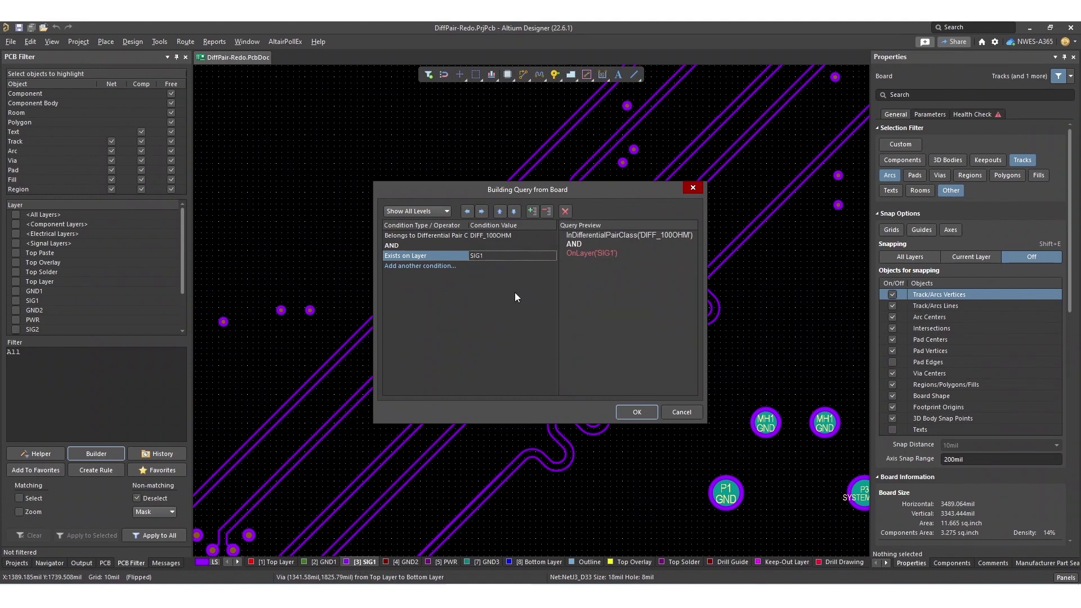
left_click(637, 412)
Exclude tracks and arcs from the selection filter, leaving Other, and select the two length-tuning meanders among the filtered pairs
scroll(339, 240, "down", 6, "ctrl")
left_click_drag(772, 135, 331, 551)
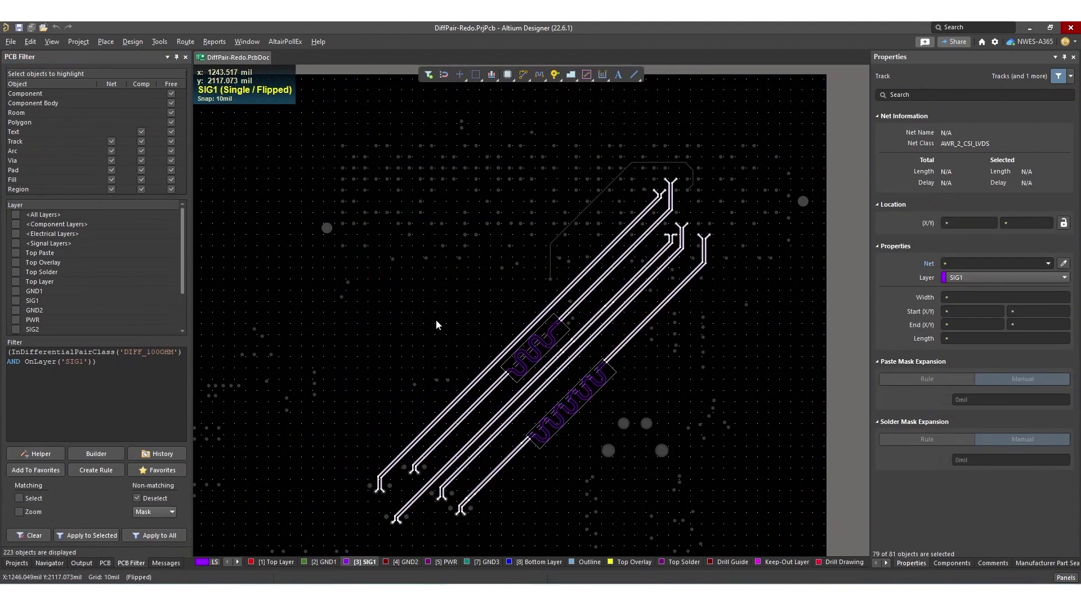
left_click(417, 340)
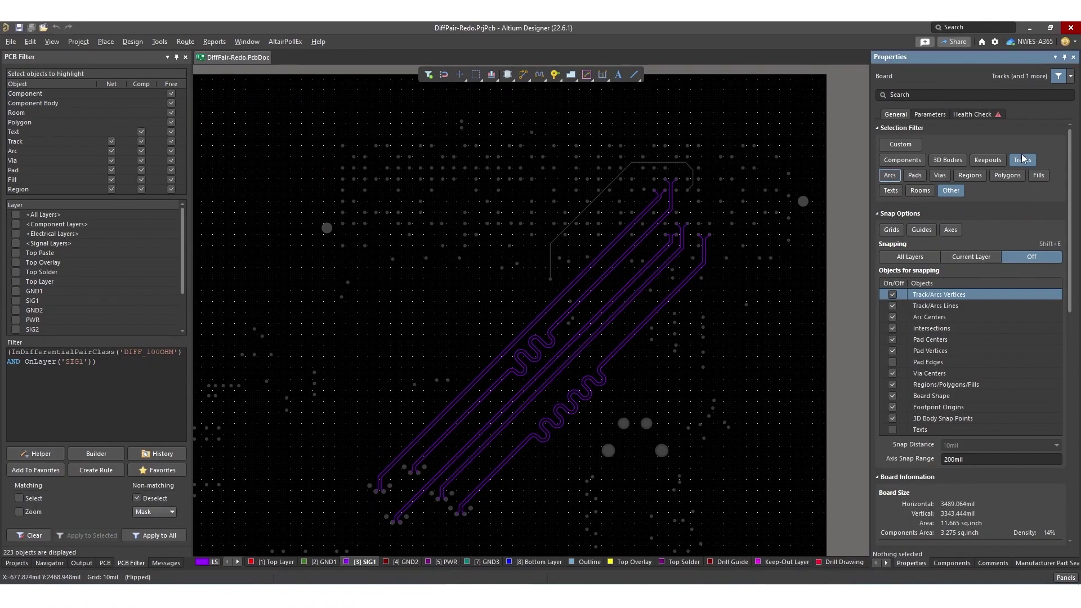
left_click_drag(756, 191, 319, 556)
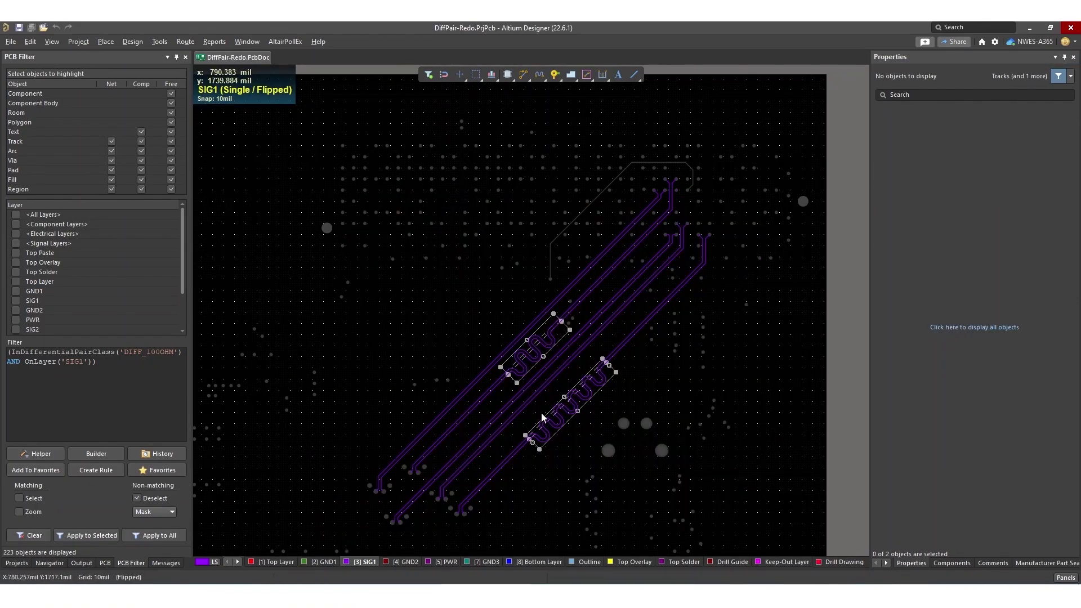
scroll(542, 416, "up", 2, "ctrl")
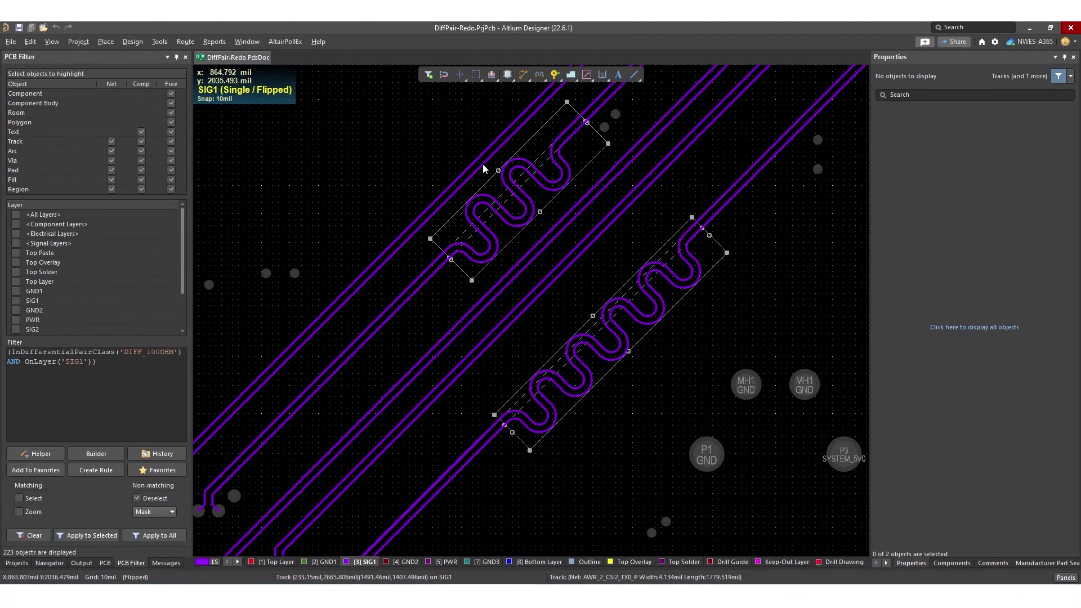
Explode the two selected SIG1 length-tuning meanders into free primitives
left_click(159, 41)
mouse_move(253, 338)
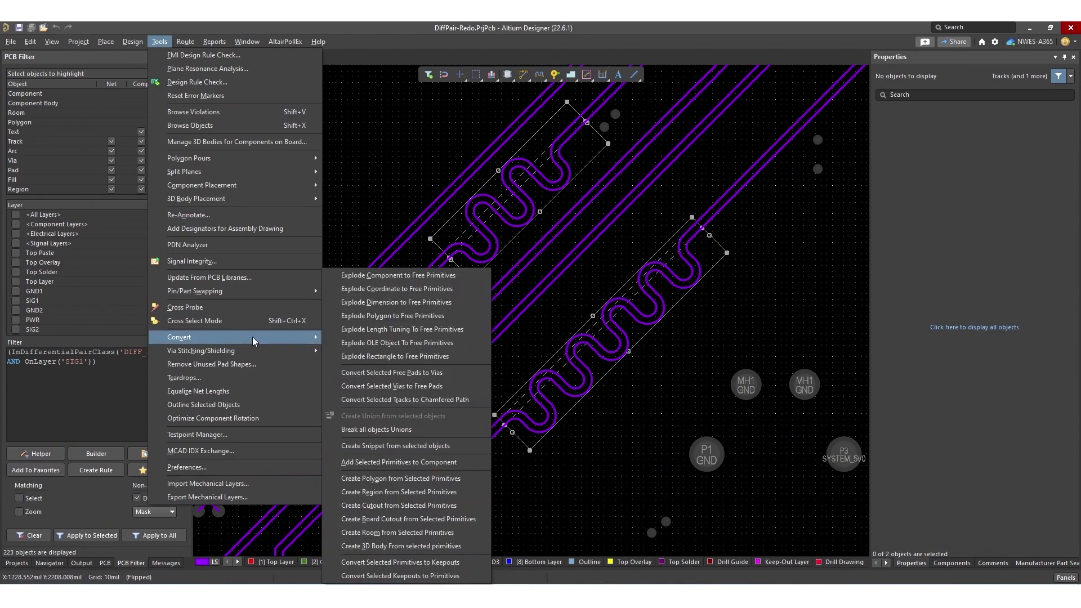
left_click(441, 330)
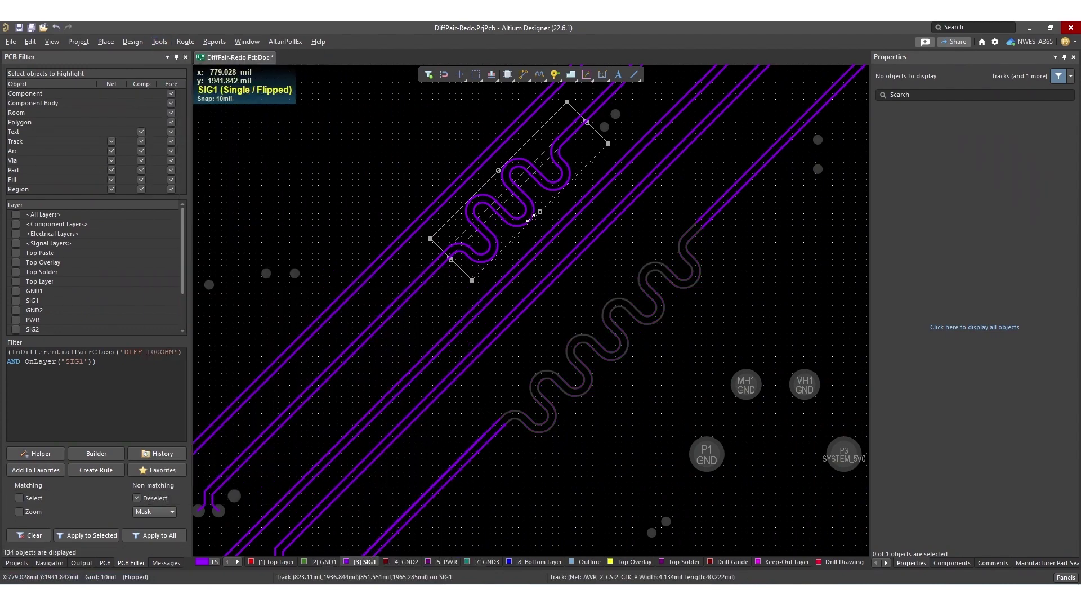
left_click(160, 42)
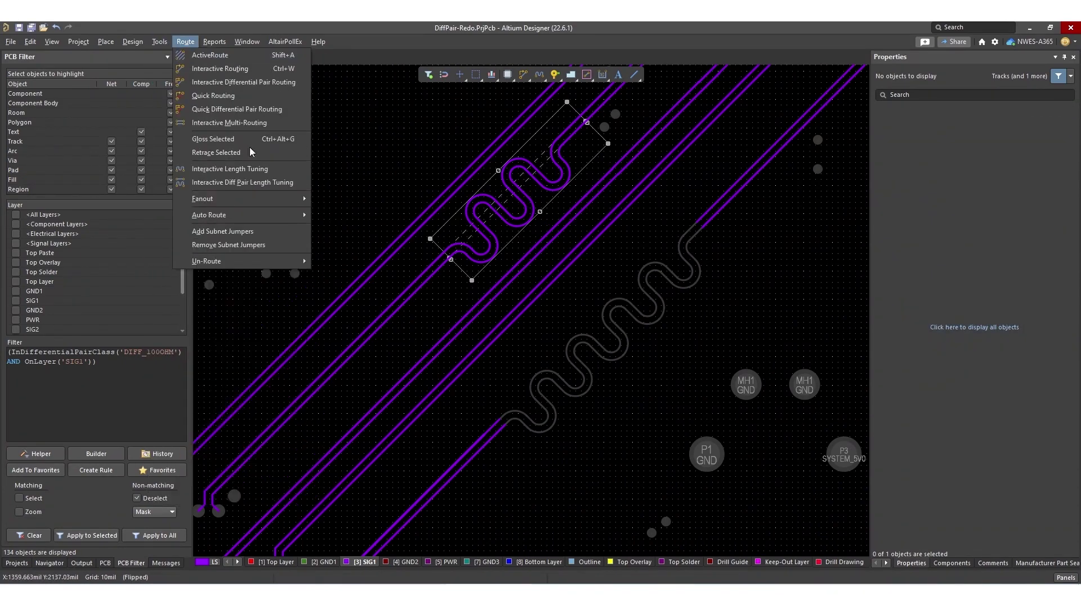
mouse_move(253, 338)
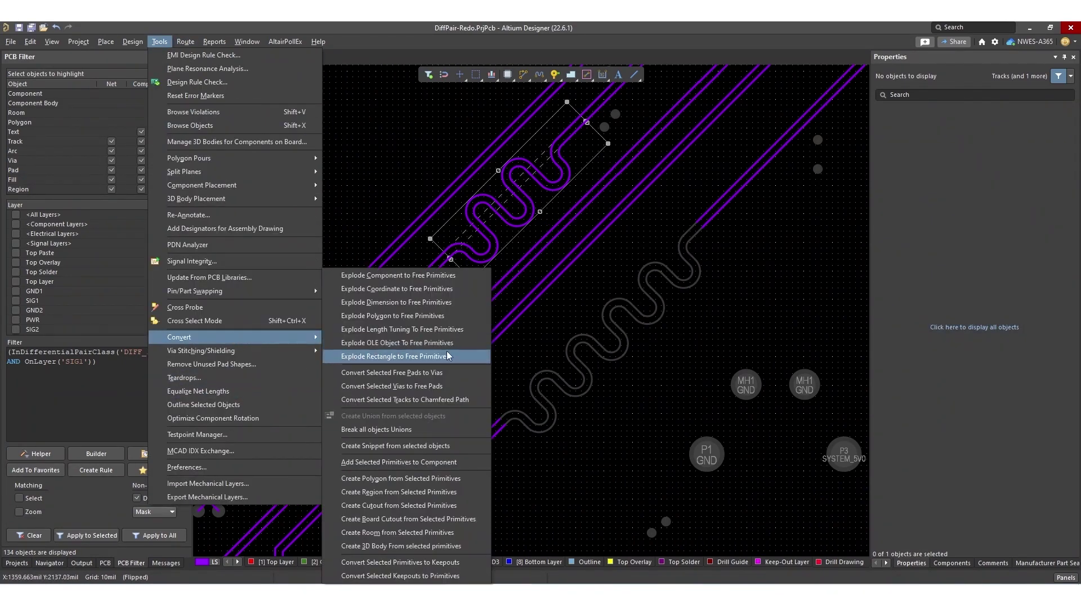
left_click(369, 356)
scroll(624, 386, "down", 1, "ctrl")
scroll(624, 383, "down", 1, "ctrl")
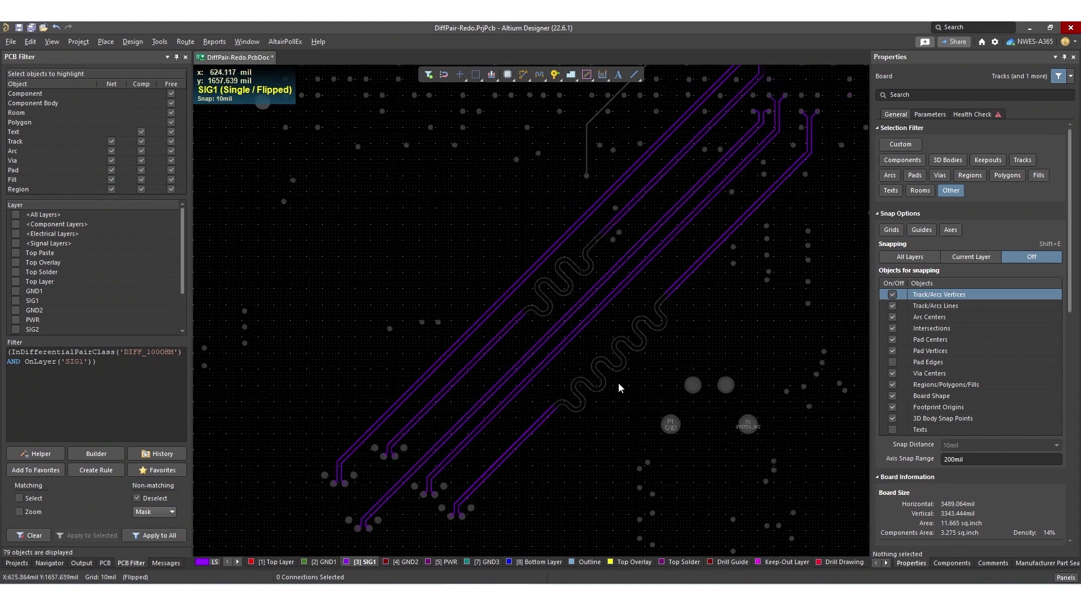
Clear and reapply the DIFF_100OHM on SIG1 query, and limit the selection filter to tracks and arcs
key("shift+c")
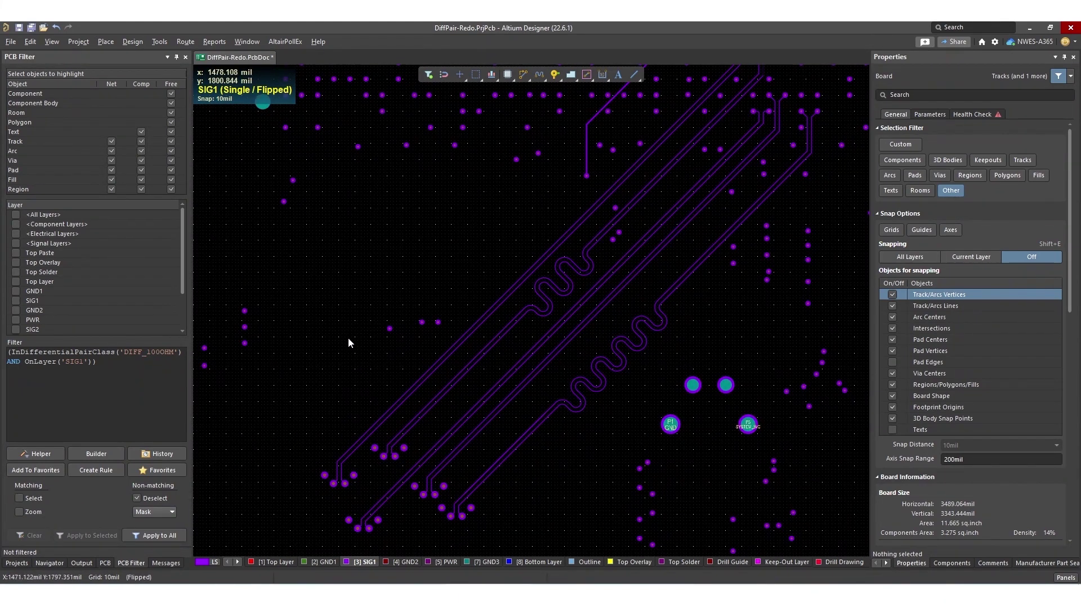
left_click(155, 535)
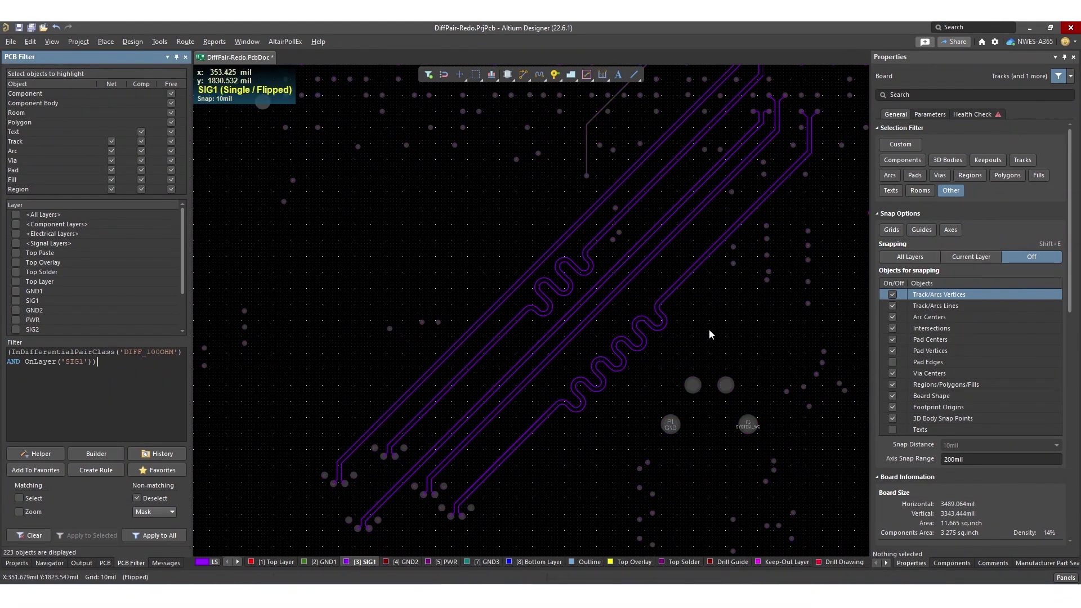
left_click(950, 190)
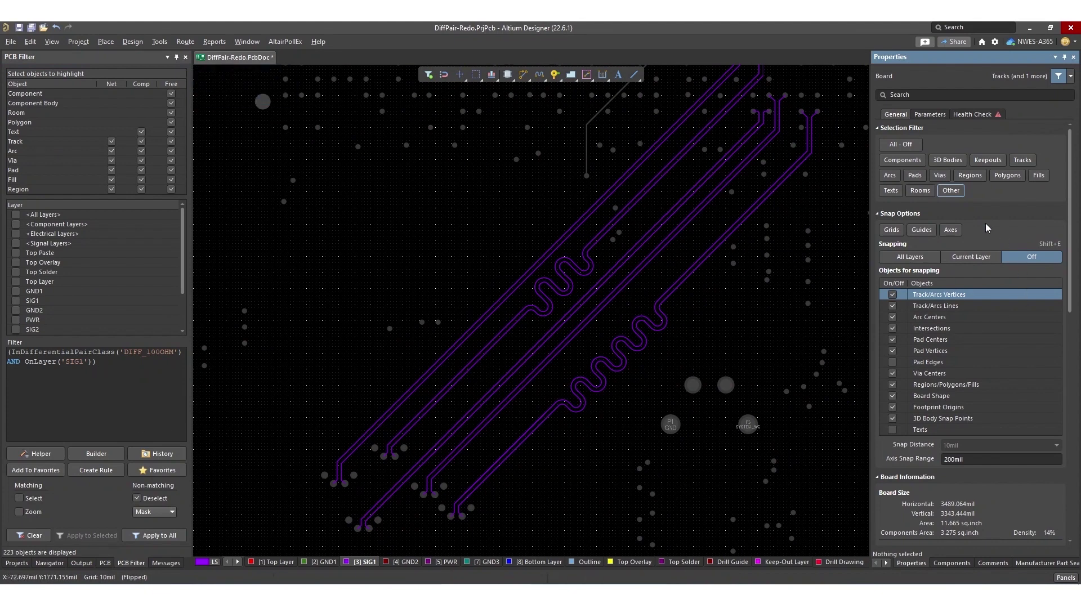
left_click(889, 177)
scroll(748, 327, "up", 1)
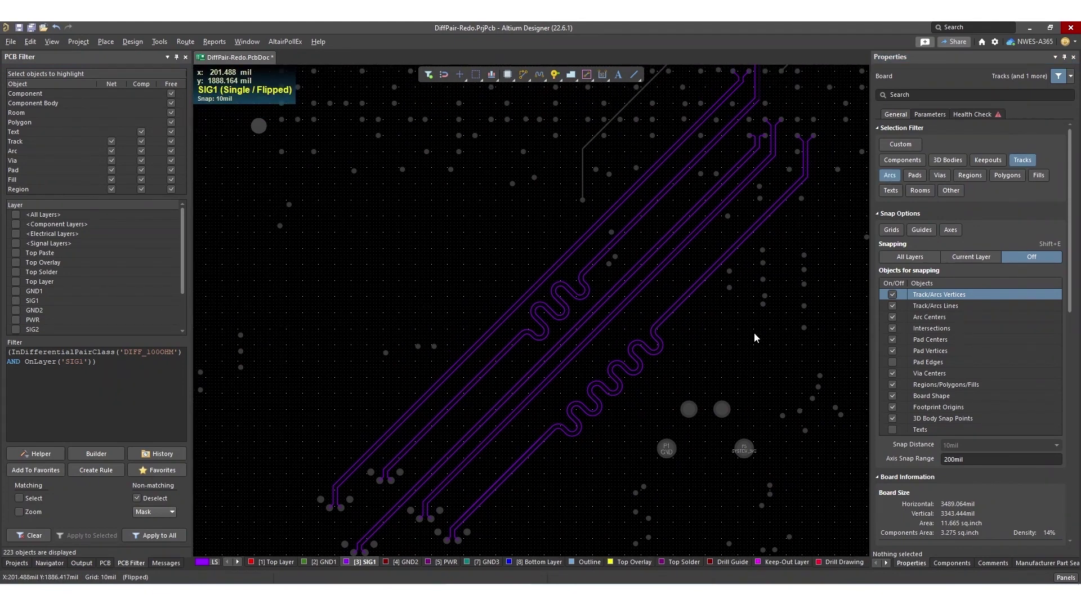
Select all filtered differential pair tracks and arcs on SIG1, give them one common width, and clear the selection
scroll(754, 338, "down", 2, "ctrl")
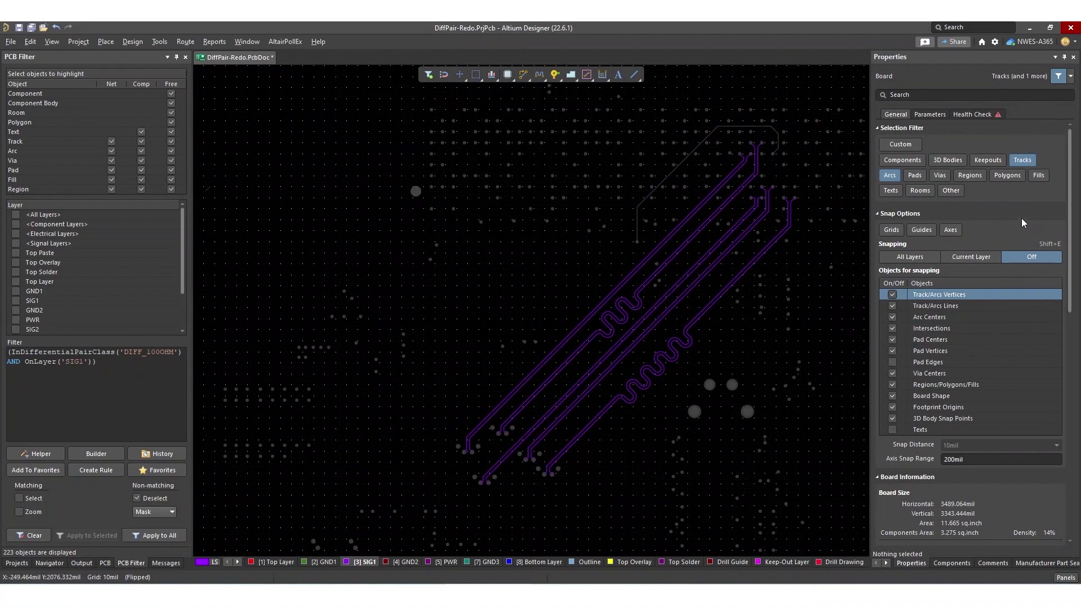
left_click_drag(841, 113, 463, 476)
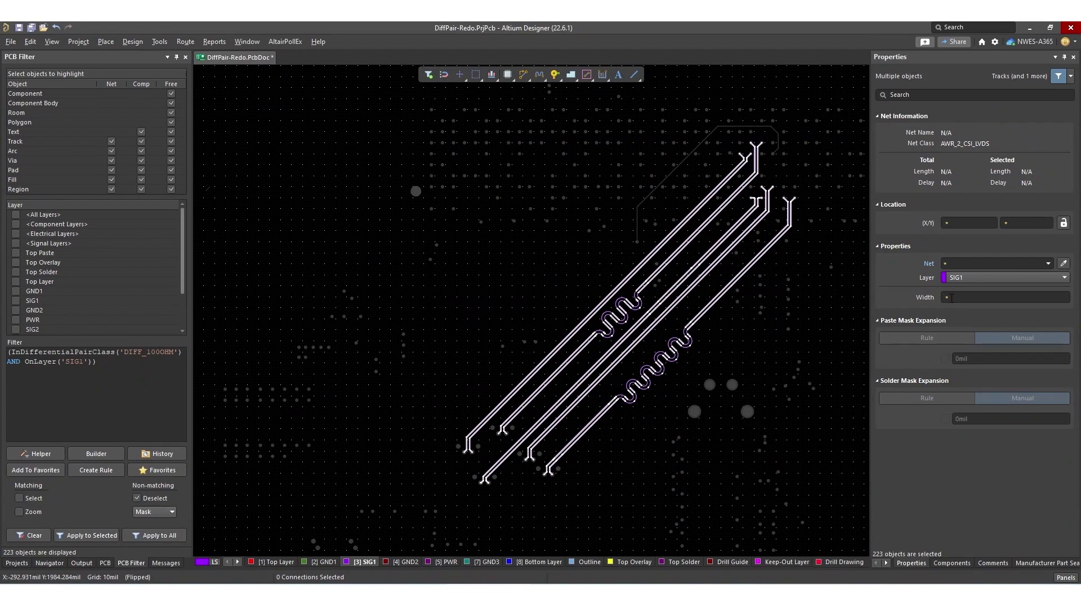
left_click(952, 297)
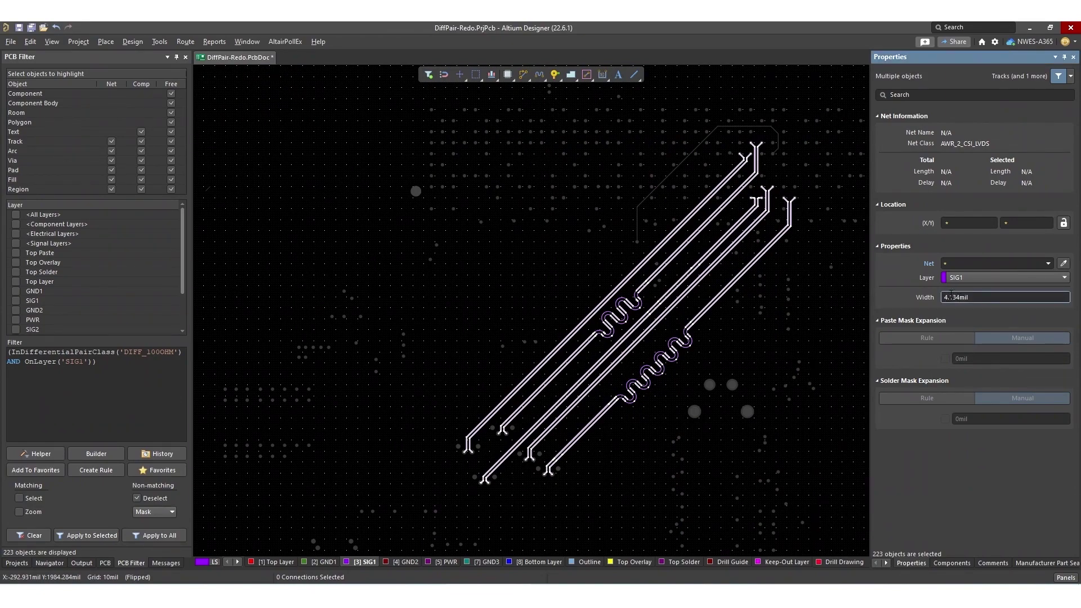
left_click(782, 379)
Display the Top Layer, change the query's layer condition to 'Top Layer', and apply it
key("minus")
right_click_drag(300, 441, 248, 195)
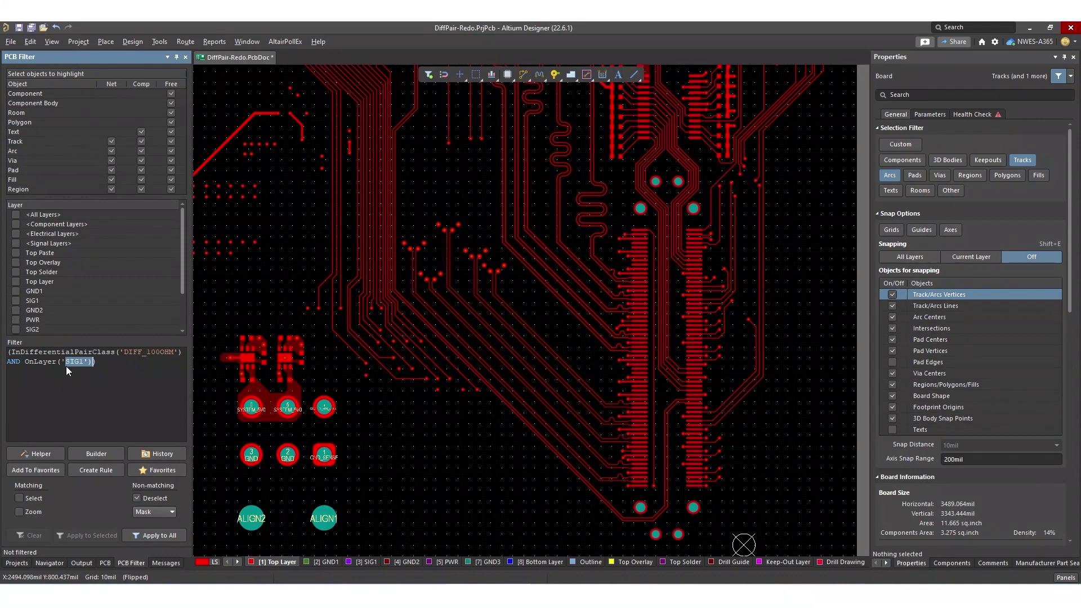
type("Top Layer")
key("Return")
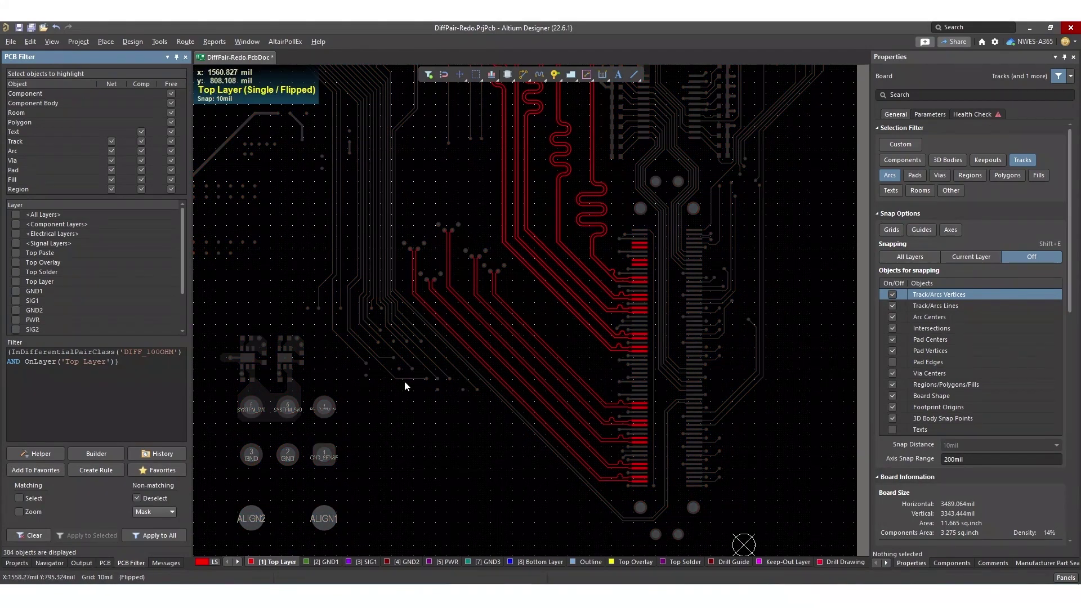
Select all filtered Top Layer differential pair tracks and arcs, set their width to 6.315 mil, and clear the selection
scroll(411, 366, "down", 2, "ctrl")
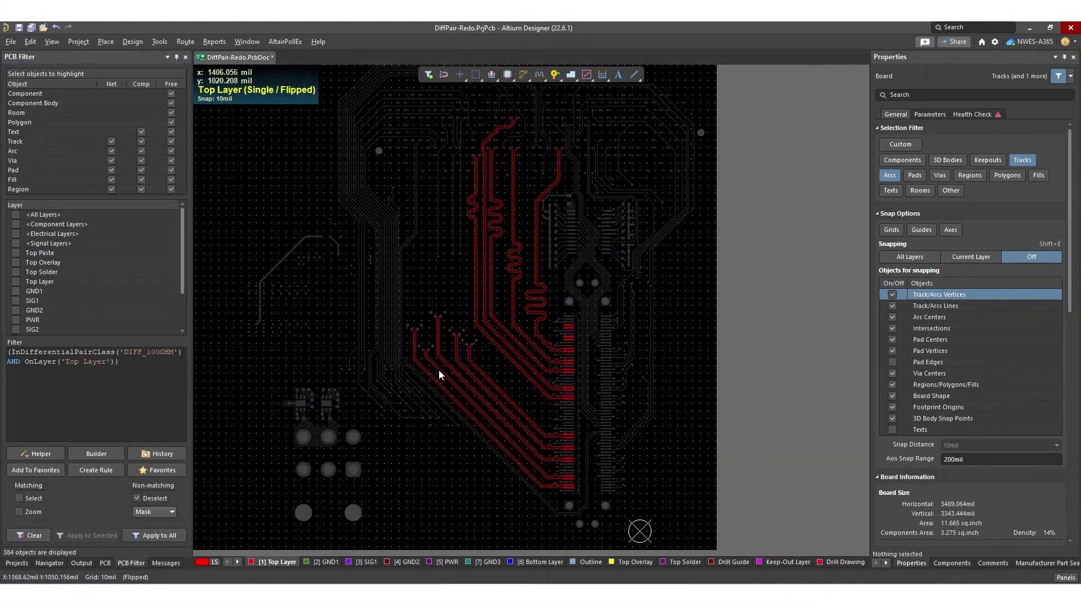
left_click_drag(610, 117, 377, 546)
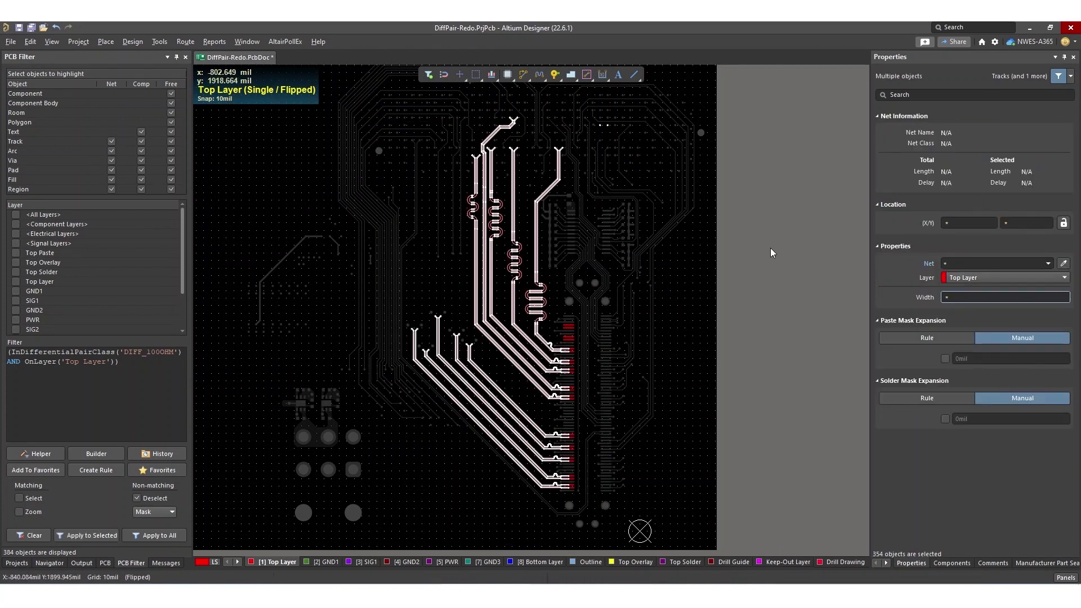
left_click(976, 297)
type("6.315mil")
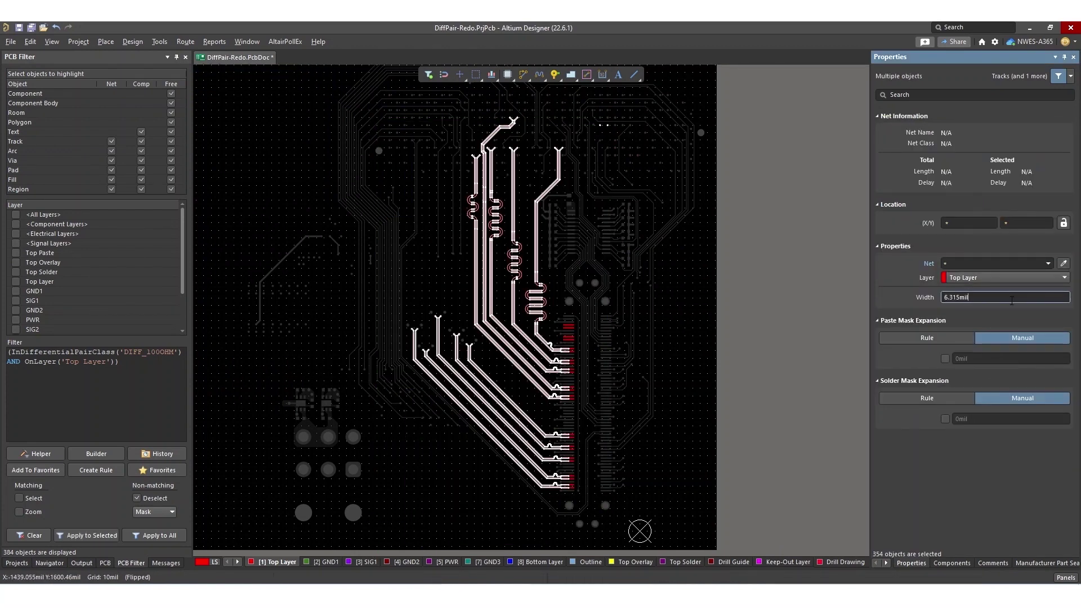
key("Return")
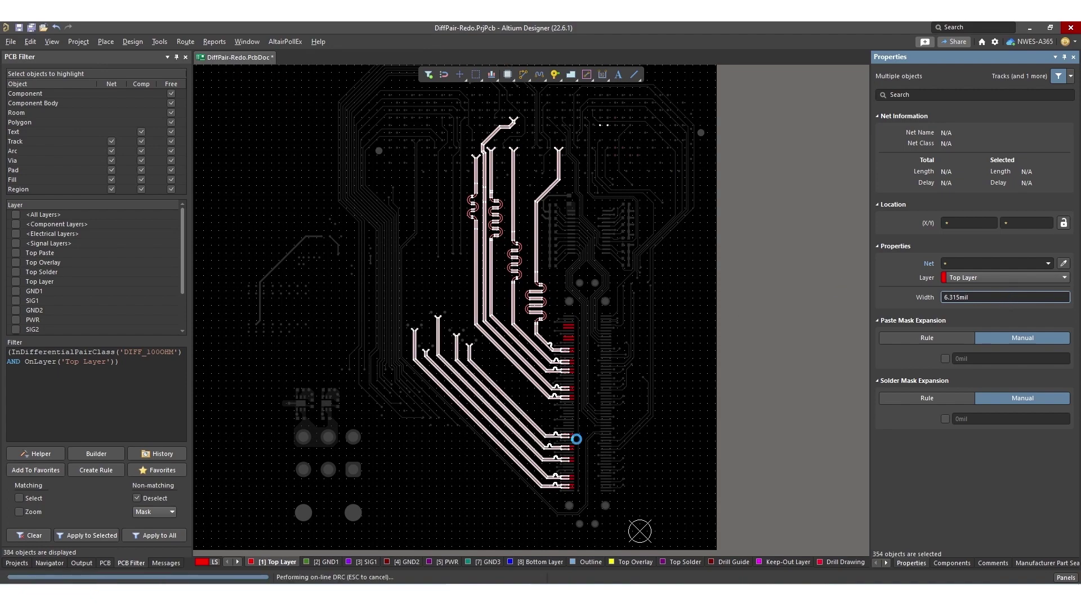
scroll(529, 493, "up", 3, "ctrl")
scroll(533, 491, "up", 2, "ctrl")
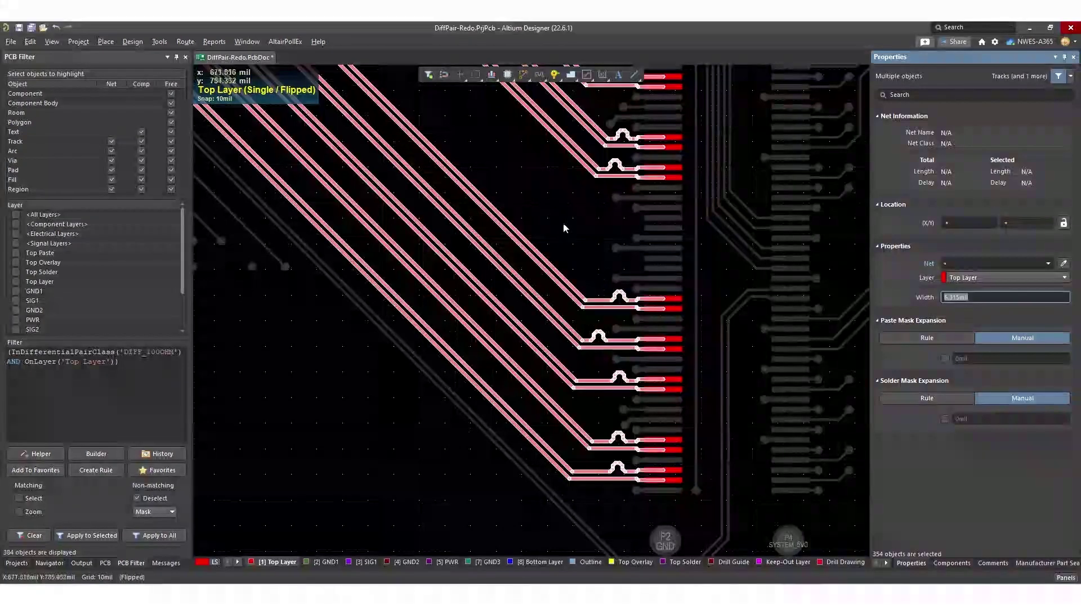
left_click(558, 183)
Look over the resized Top Layer pairs, and display SIG1 with its differential pairs in view
scroll(556, 189, "down", 3, "ctrl")
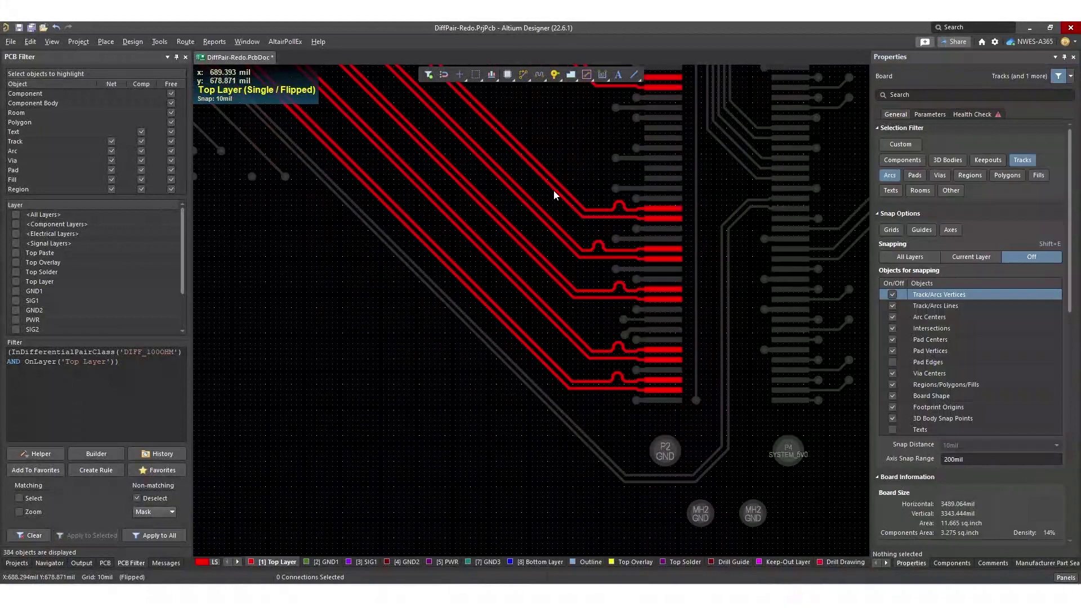
right_click_drag(555, 188, 533, 362)
right_click_drag(464, 242, 517, 315)
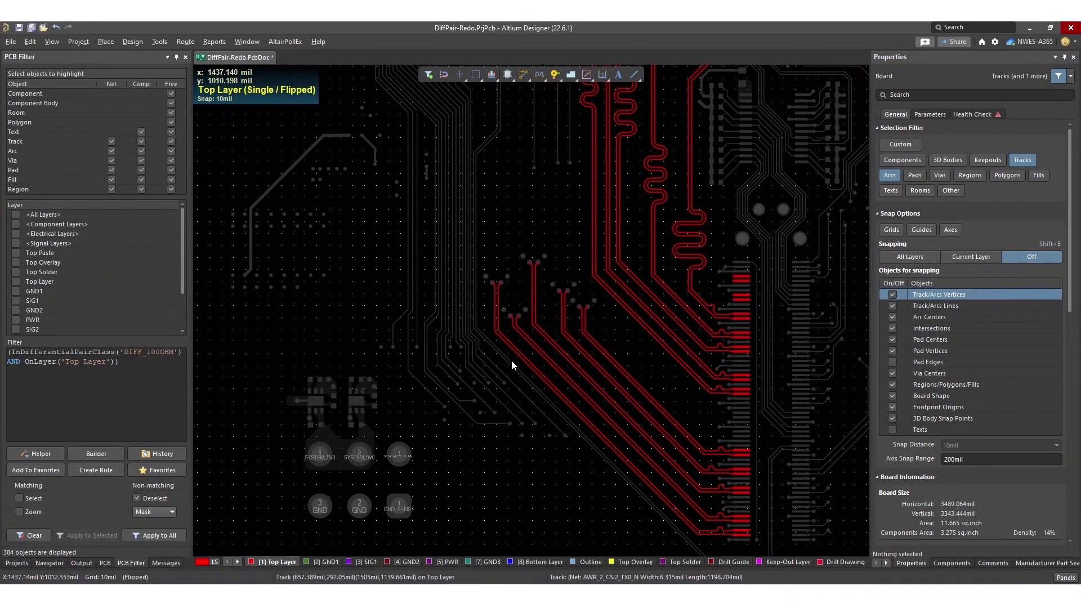
left_click(370, 567)
right_click_drag(586, 369, 447, 482)
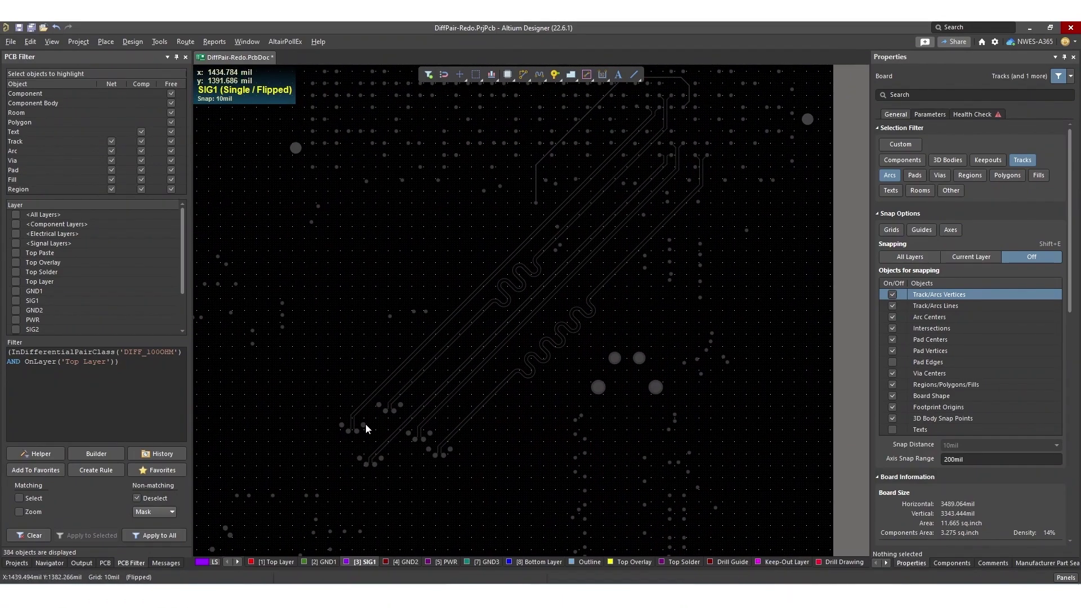